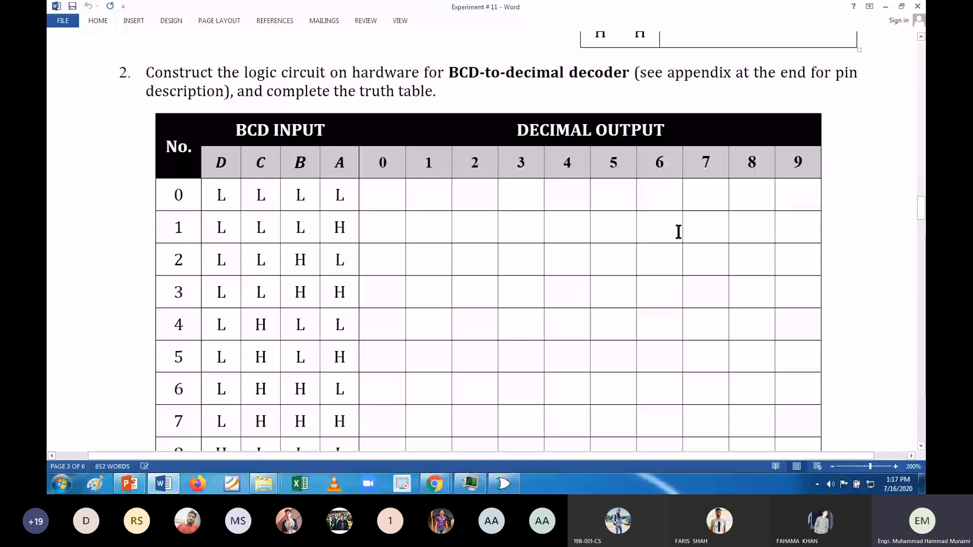
Find the 7442 pin description in the document's appendix and load the logi7400dip.circ library into the Logisim project.
scroll(678, 231, down, 3)
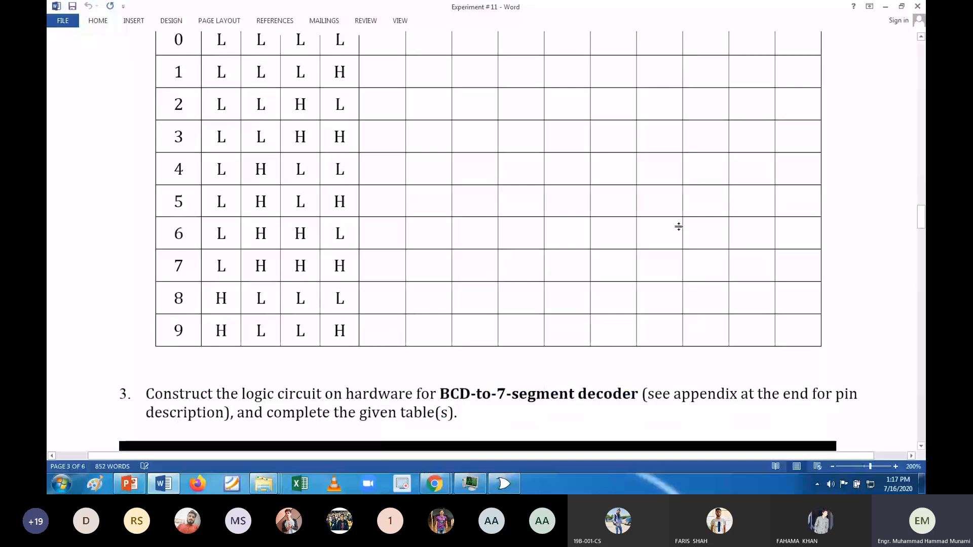
scroll(679, 229, down, 20)
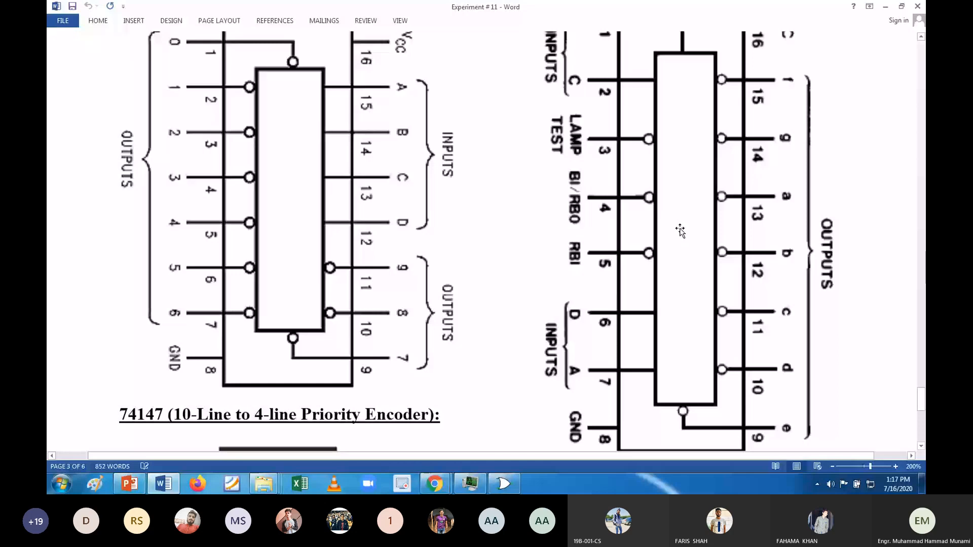
scroll(196, 120, up, 2)
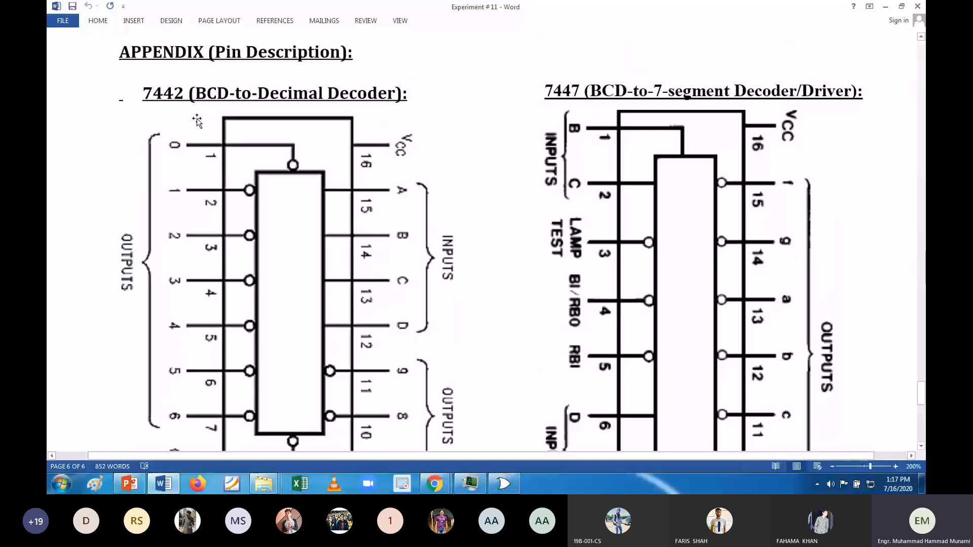
scroll(398, 218, down, 1)
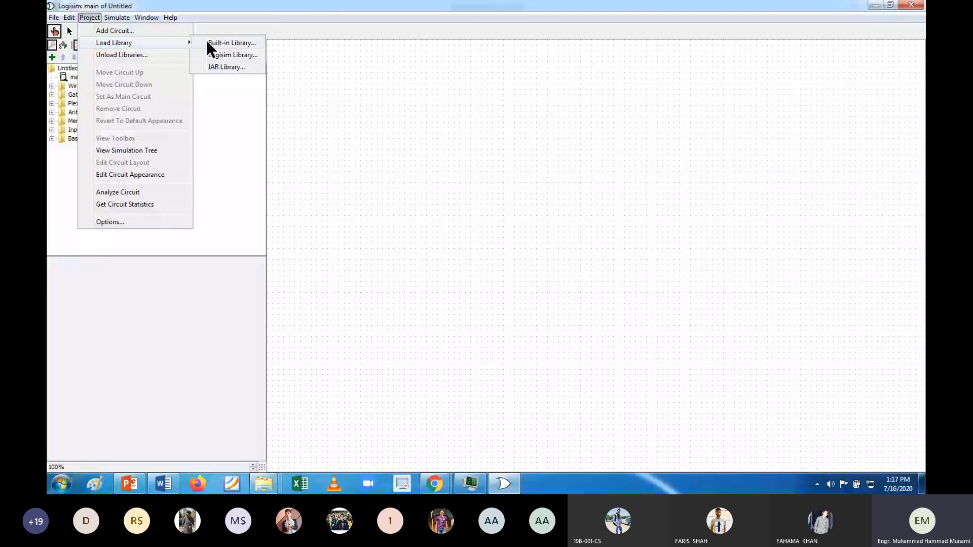
click(228, 53)
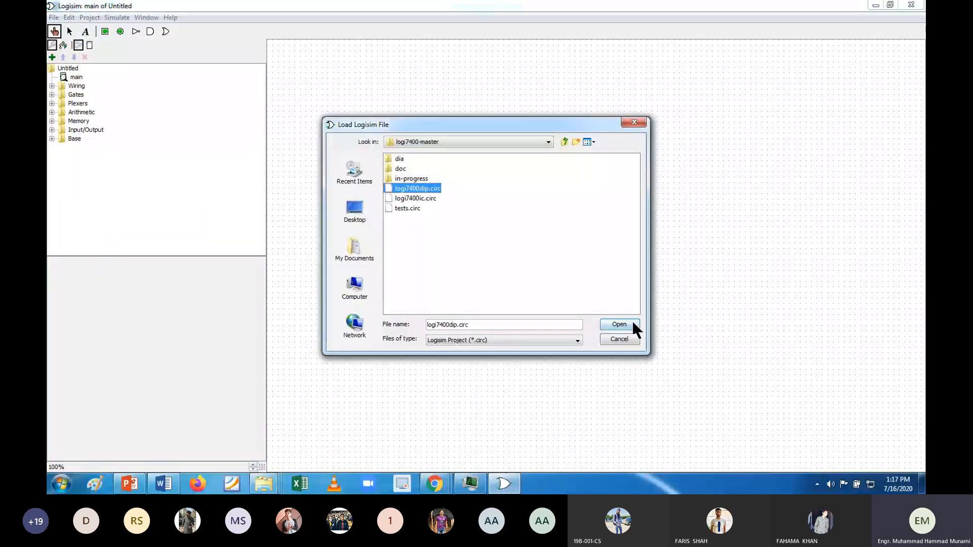
click(632, 321)
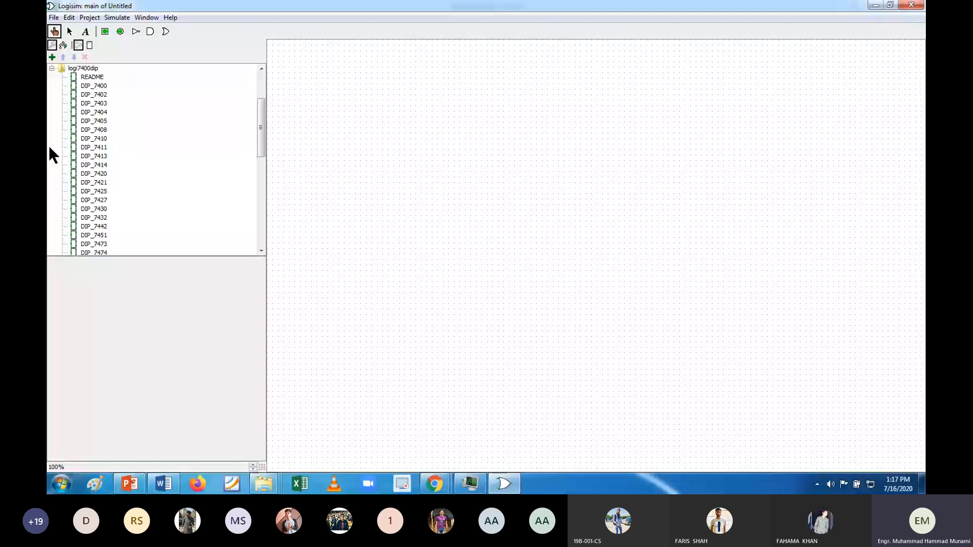
Recheck the decoder's part number in the Word appendix and place a DIP_7442 chip on the Logisim canvas.
key(alt+Tab)
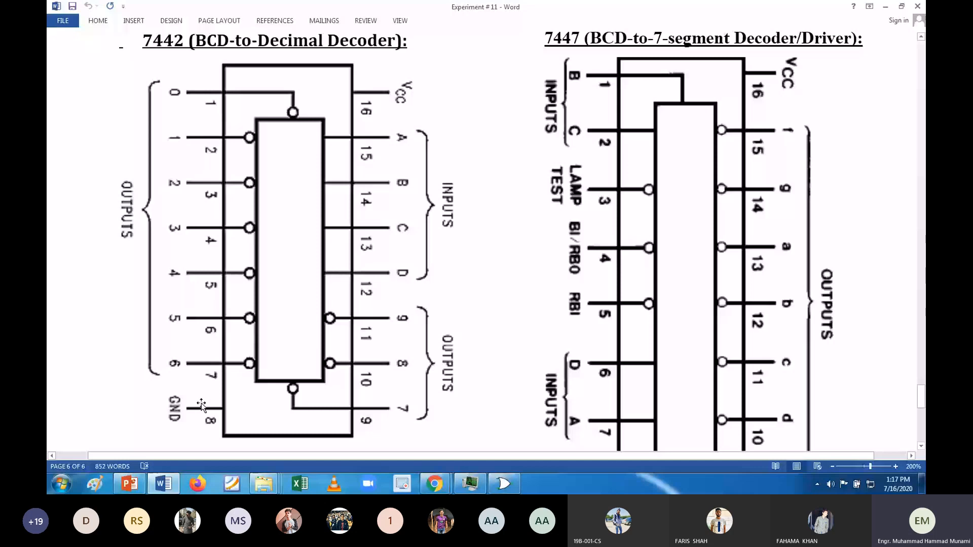
key(alt+Tab)
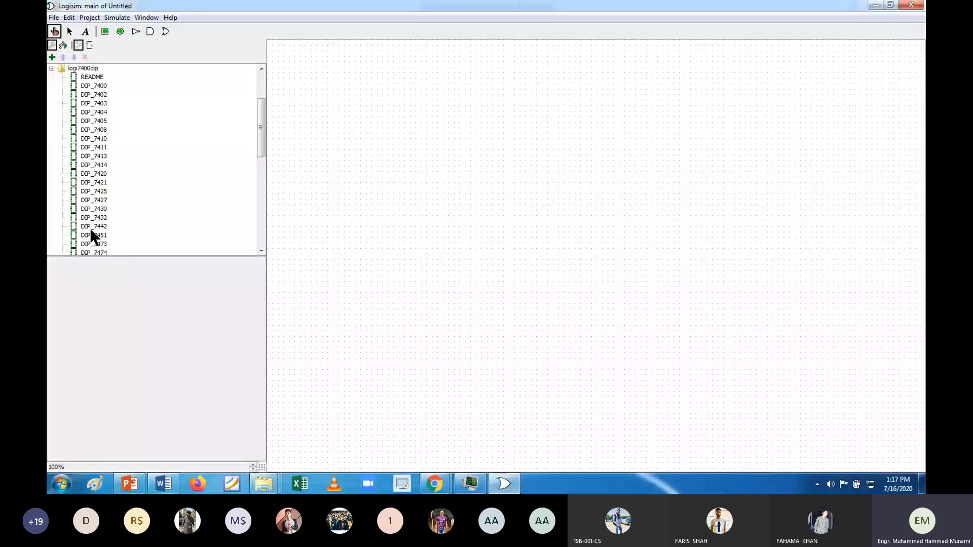
click(94, 227)
click(521, 203)
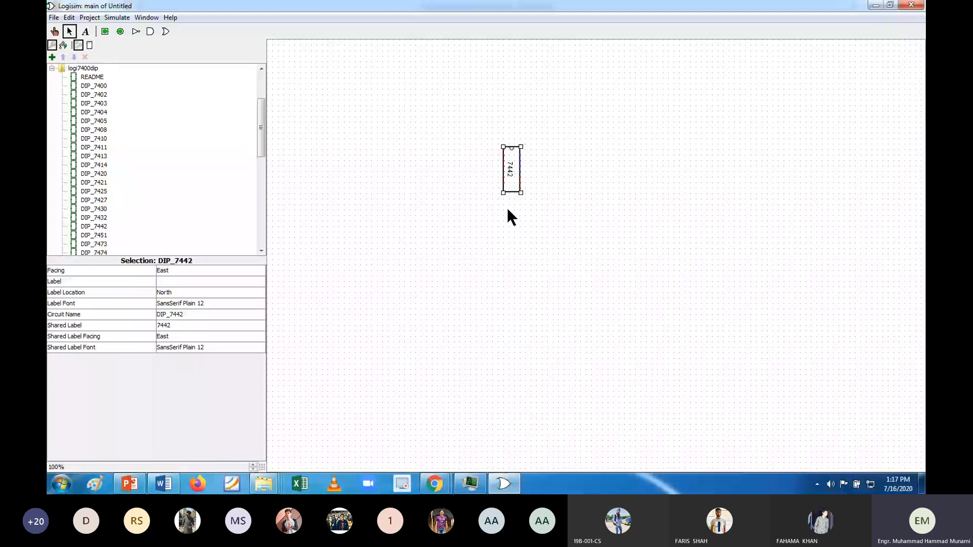
Examine the 7442 pinout in Word and the internal circuit of the DIP_7442 in Logisim, and return to the main circuit.
key(alt+Tab)
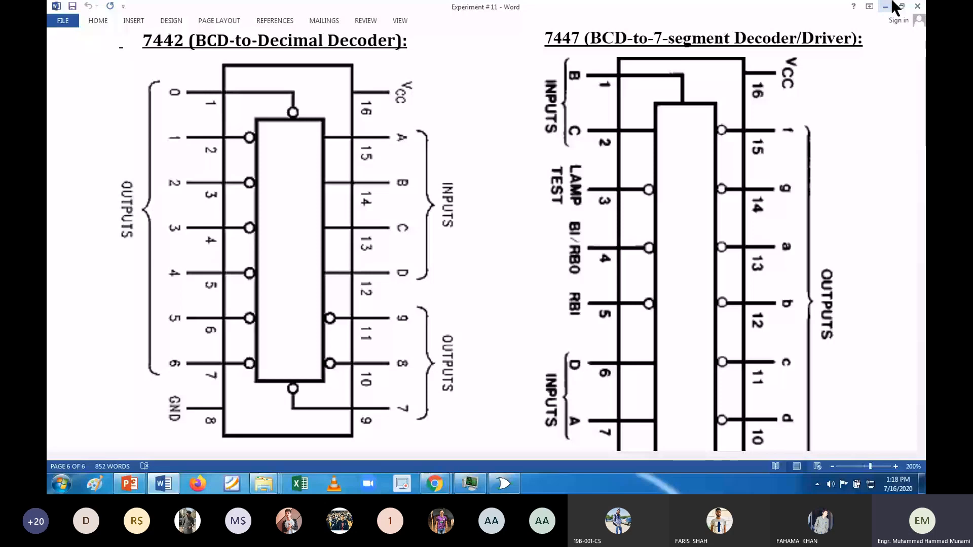
click(891, 6)
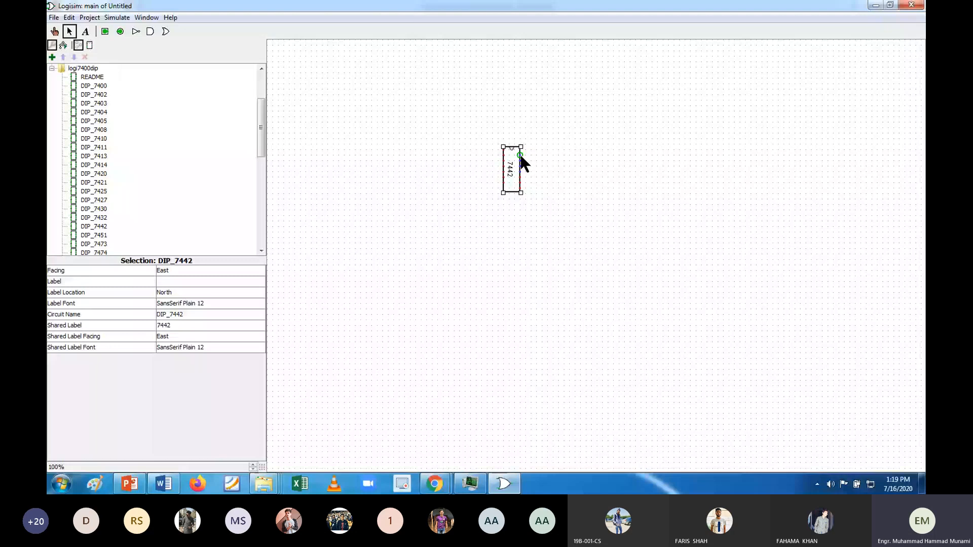
click(105, 31)
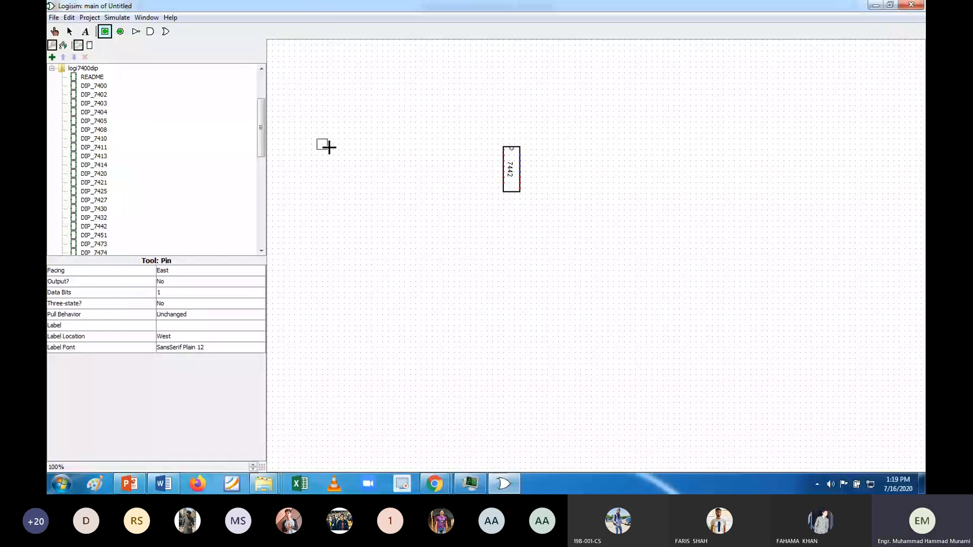
click(69, 32)
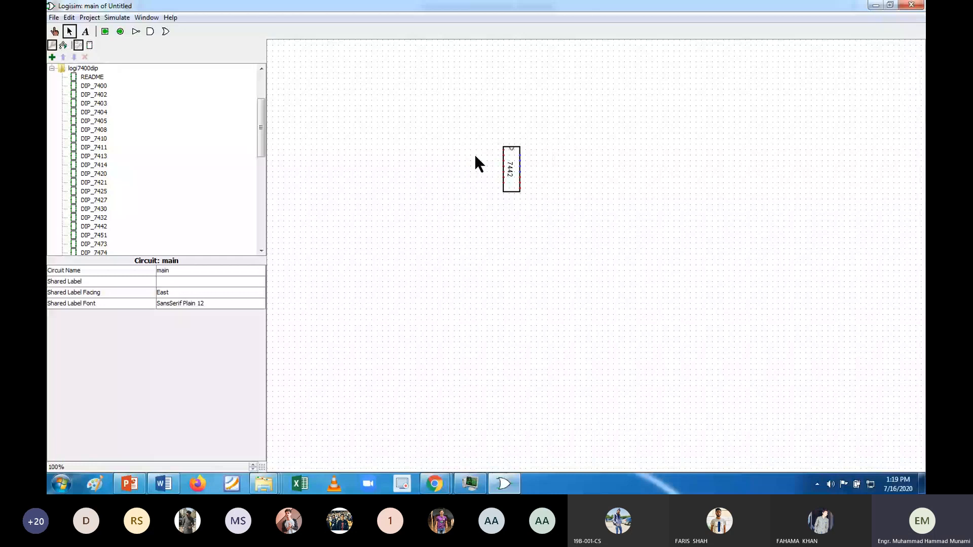
right_click(511, 167)
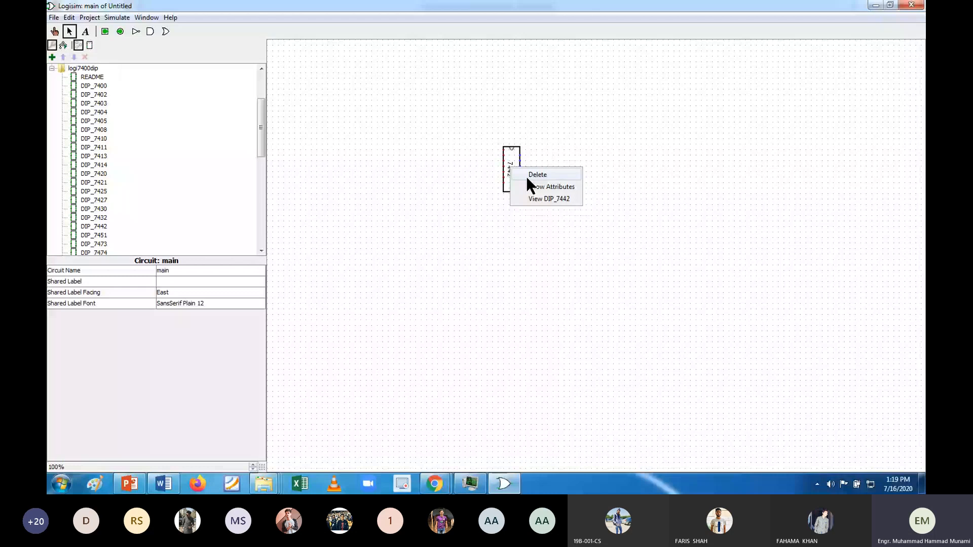
click(555, 198)
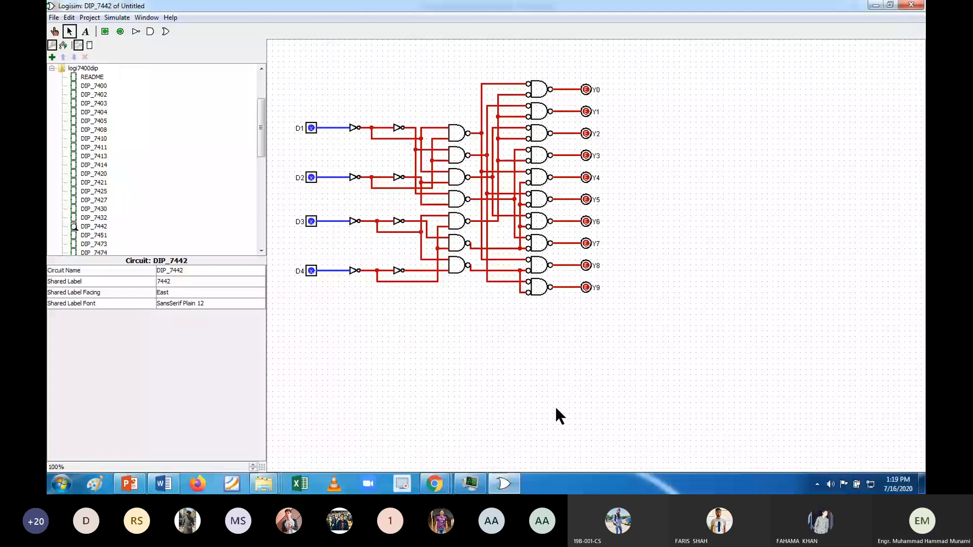
double_click(114, 249)
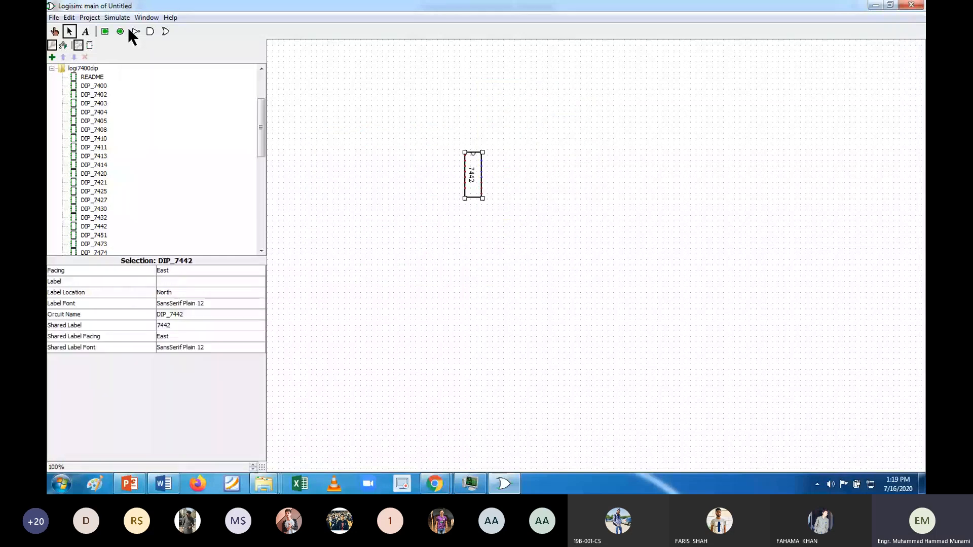
Place four 1-bit input pins in a vertical column to the left of the 7442 chip.
click(105, 31)
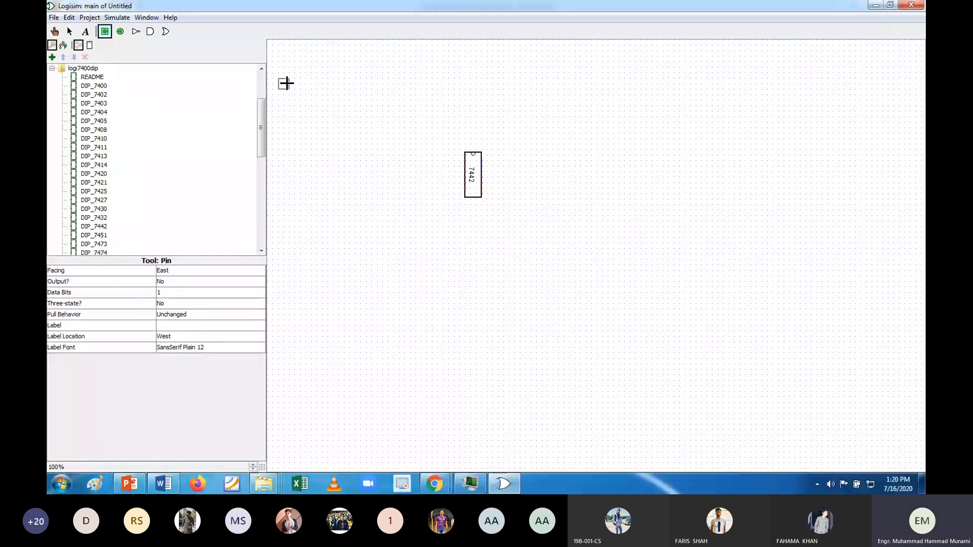
click(306, 110)
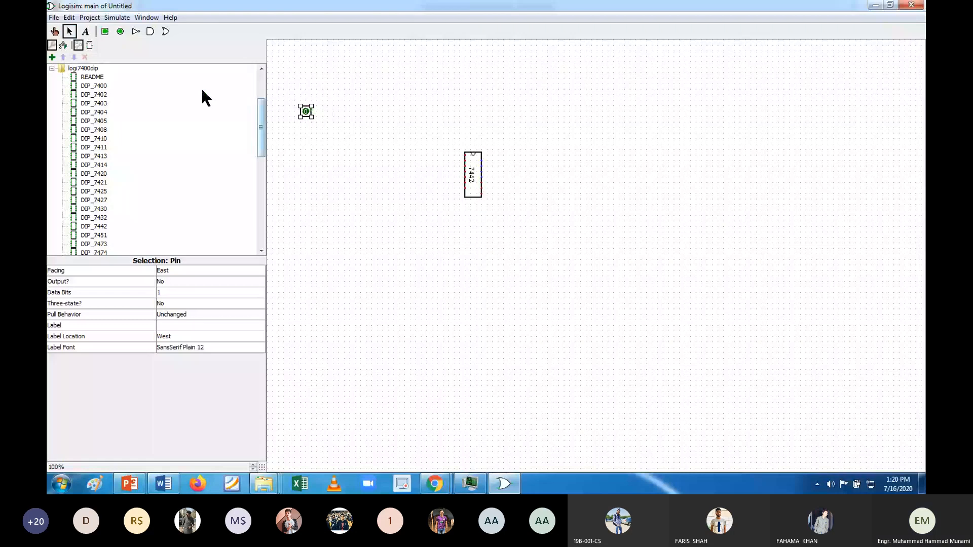
click(105, 31)
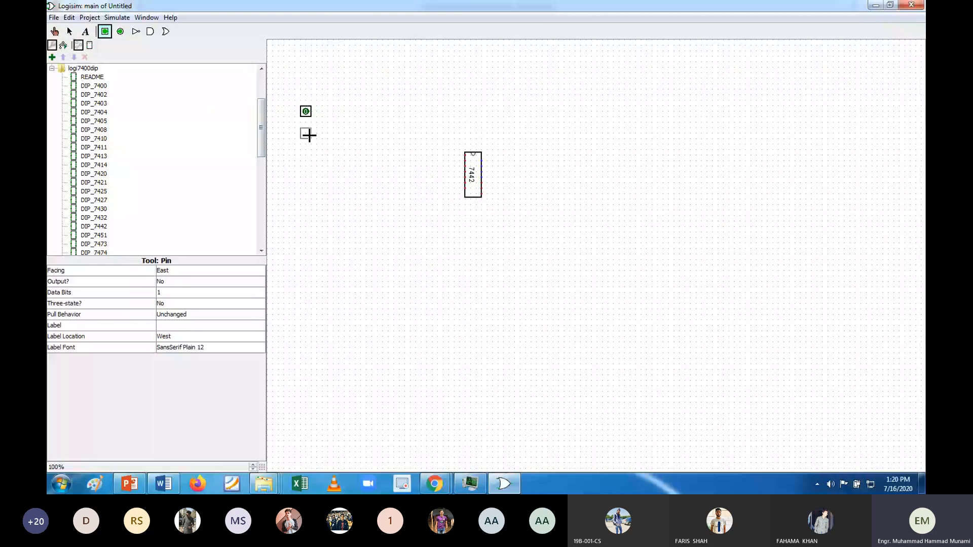
click(308, 135)
click(307, 154)
click(307, 177)
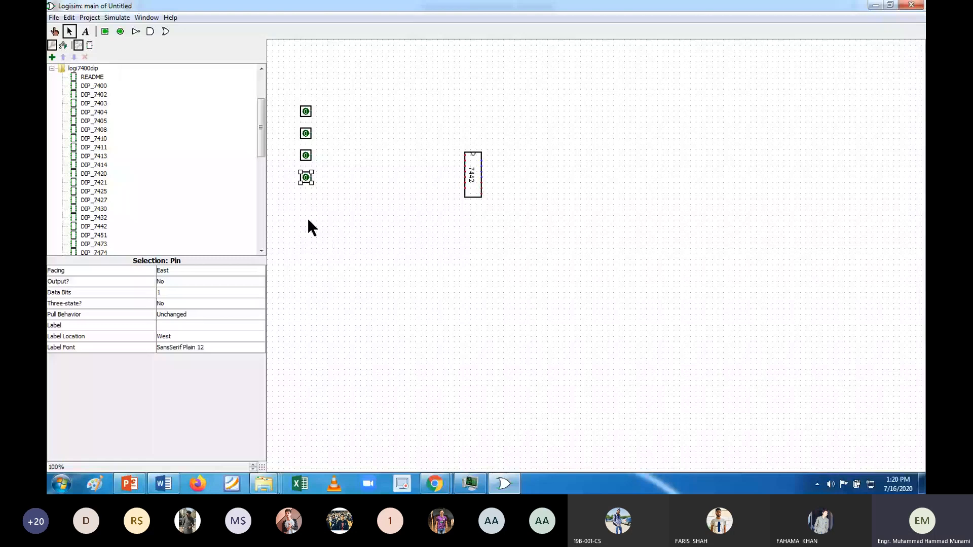
Label the two upper input pins A and B, from top to bottom.
click(306, 111)
click(187, 326)
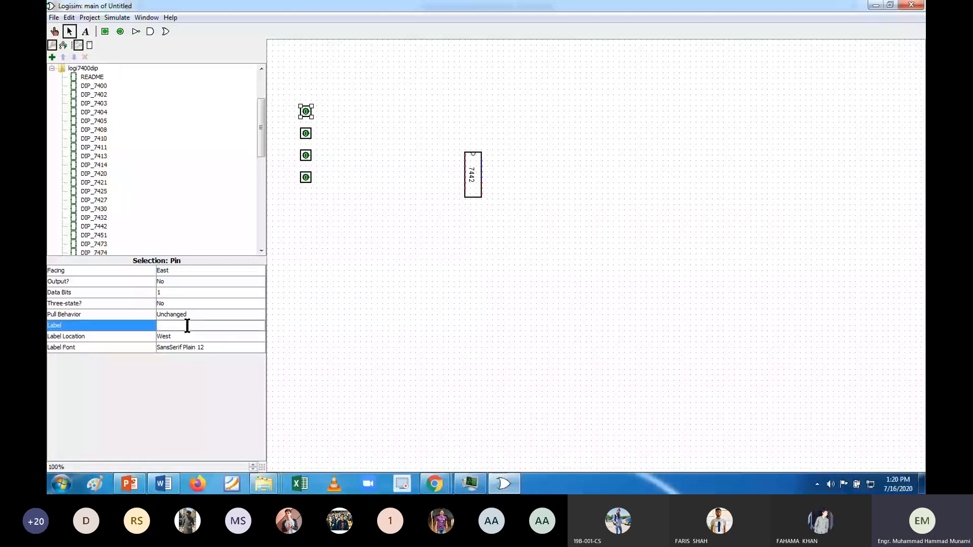
text(A)
key(Return)
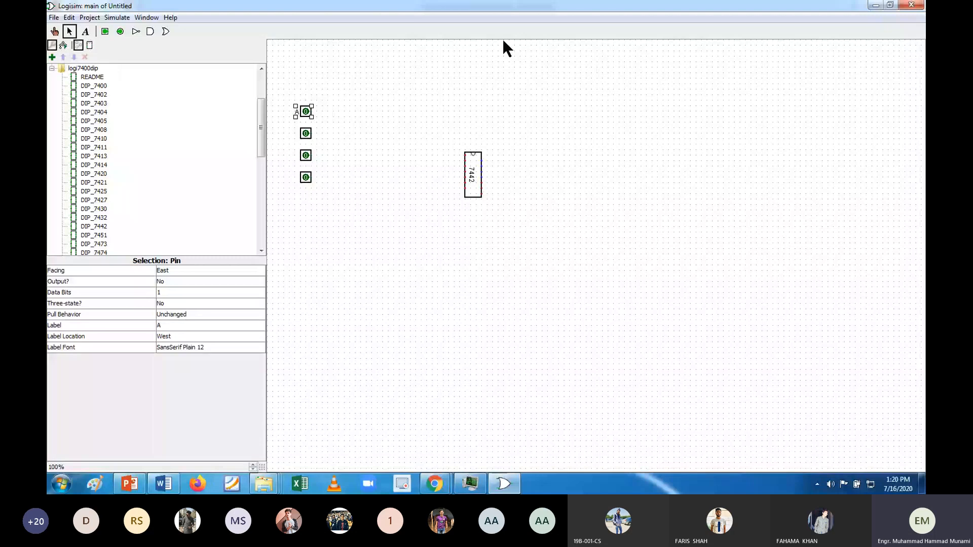
click(306, 133)
click(197, 325)
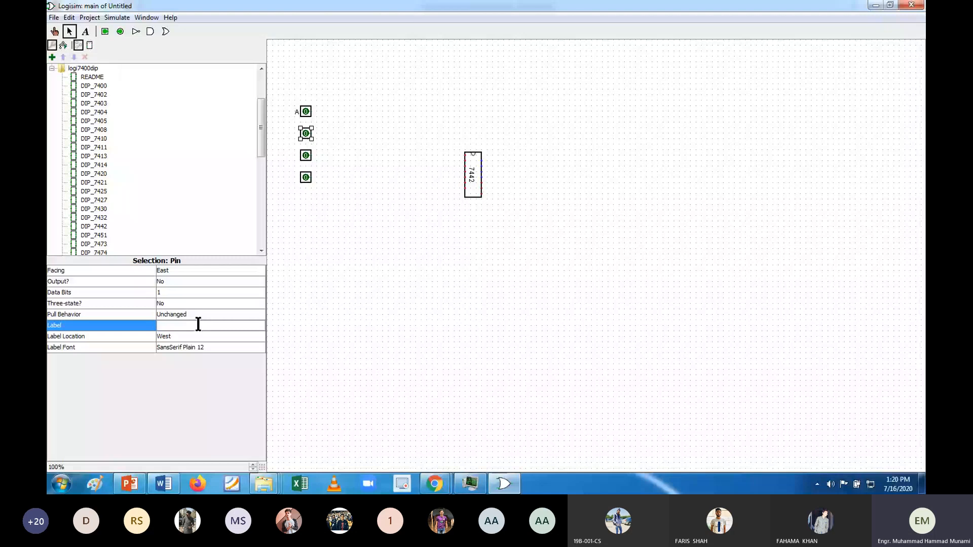
text(B)
key(Return)
Label the two lower input pins C and D, from top to bottom.
click(306, 156)
click(227, 326)
text(C)
key(Return)
click(305, 177)
click(229, 326)
text(D)
key(Return)
Consult the BCD-to-decimal truth table and the 7442 pin description in the Word document, and return to Logisim.
click(169, 484)
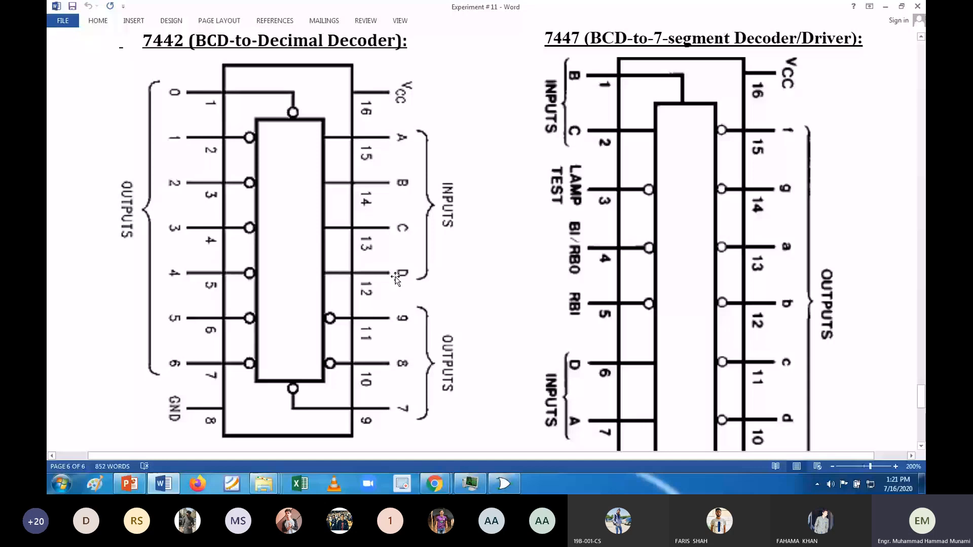
scroll(400, 266, up, 20)
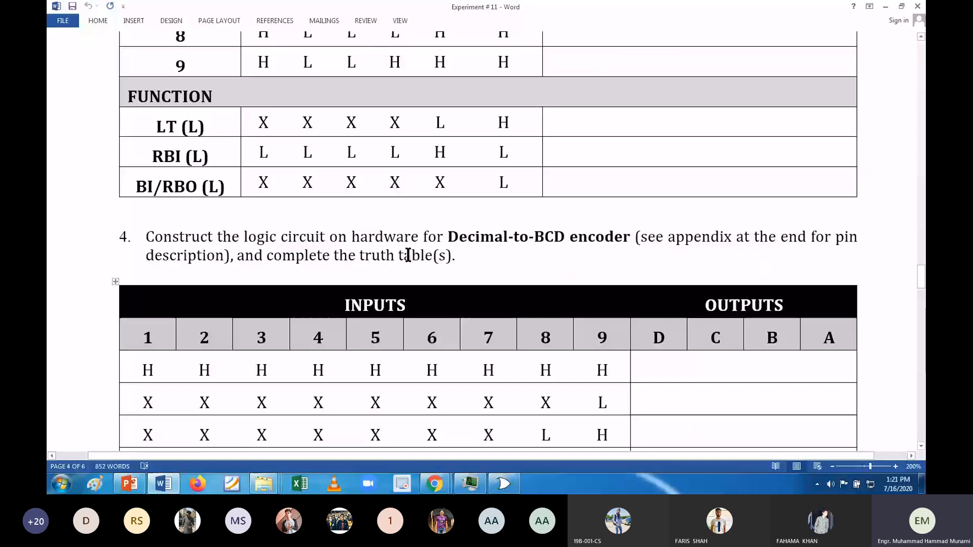
scroll(408, 255, up, 15)
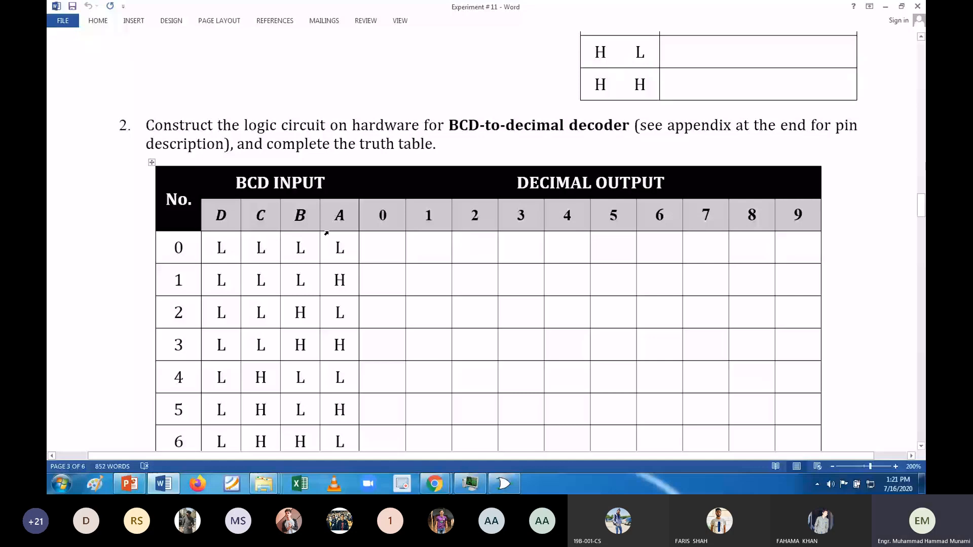
key(Down)
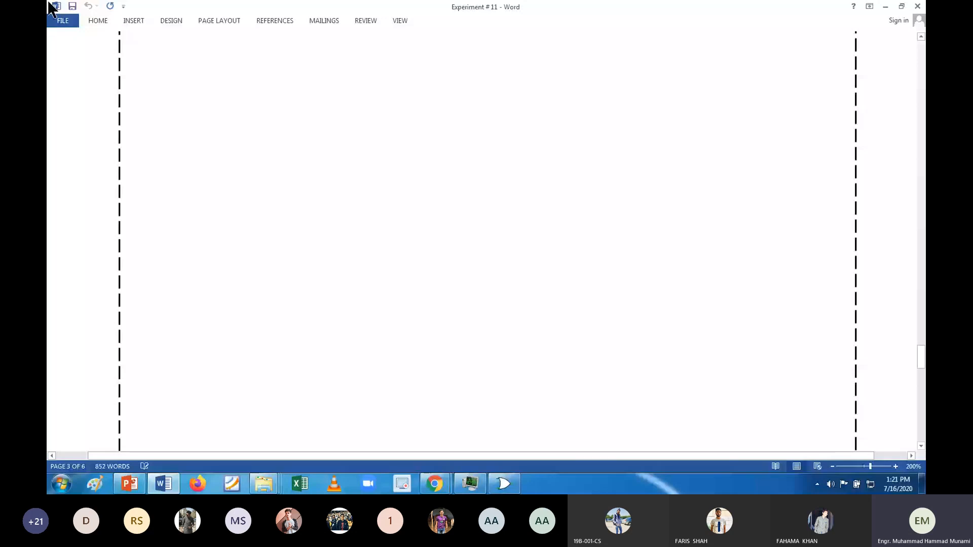
scroll(486, 241, down, 10)
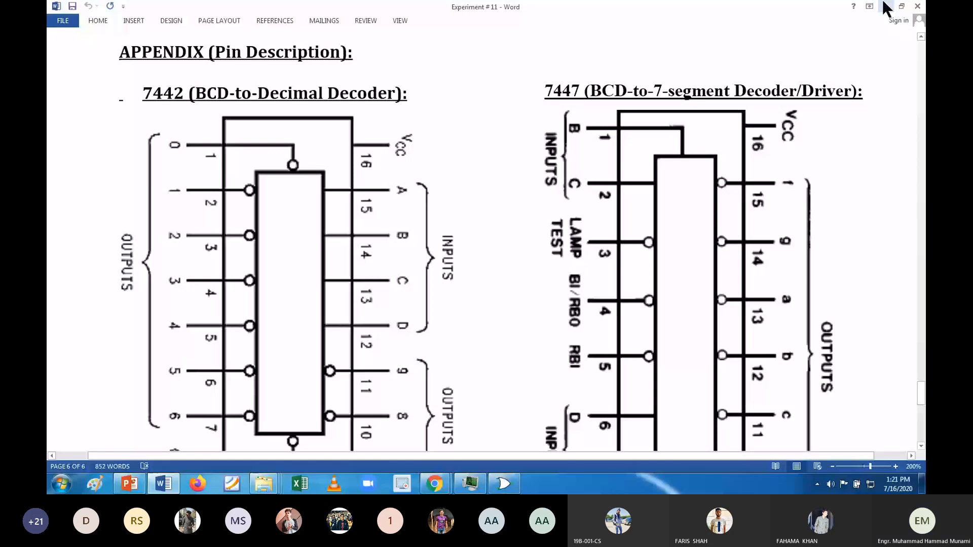
scroll(293, 278, down, 4)
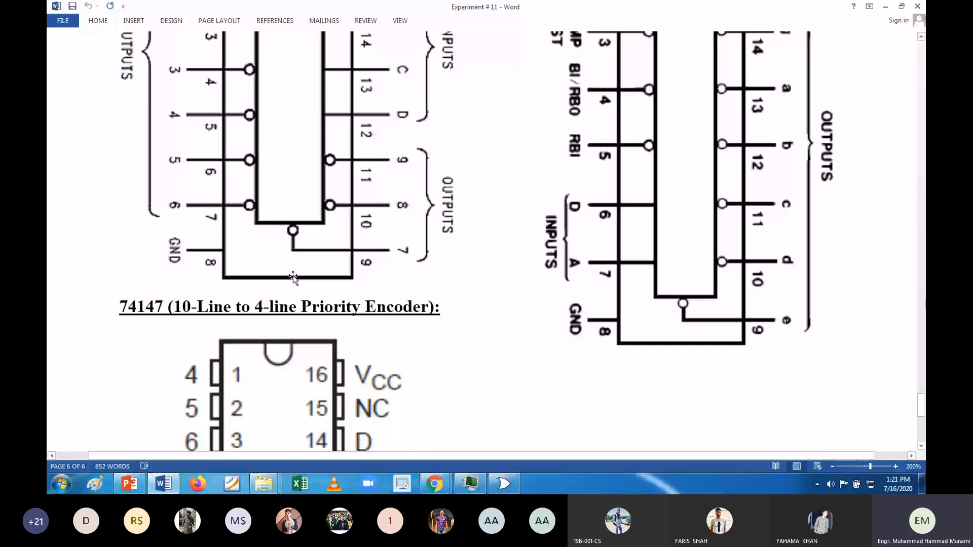
key(alt+Tab)
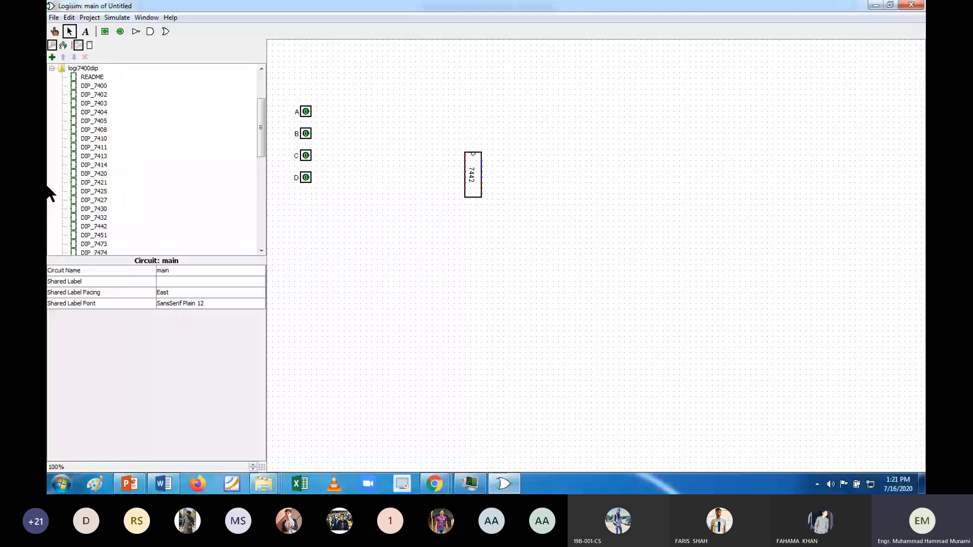
Try to wire inputs A and B to pins 15 and 14 of the 7442 around the top of the chip, and undo the wiring.
drag(481, 161, 492, 117)
drag(492, 117, 491, 117)
drag(491, 117, 329, 113)
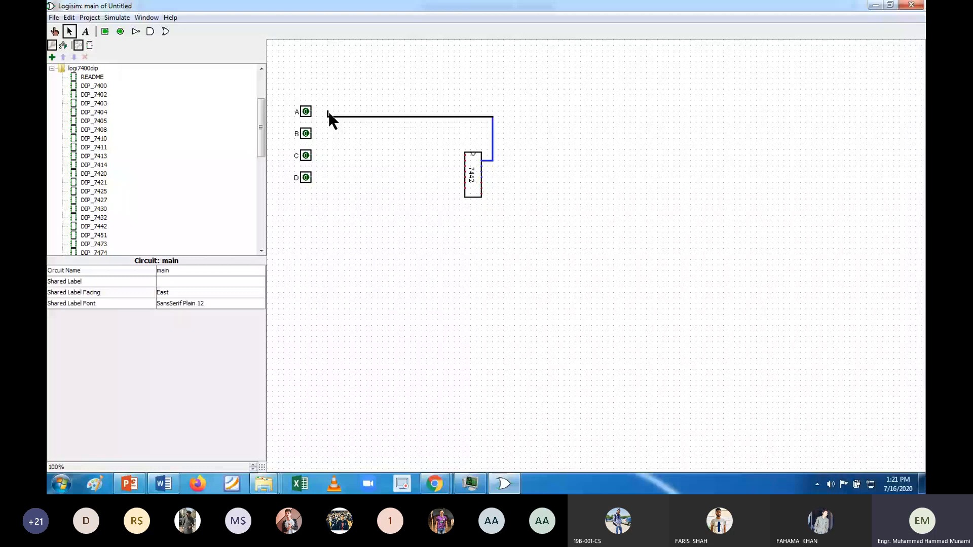
drag(329, 113, 327, 116)
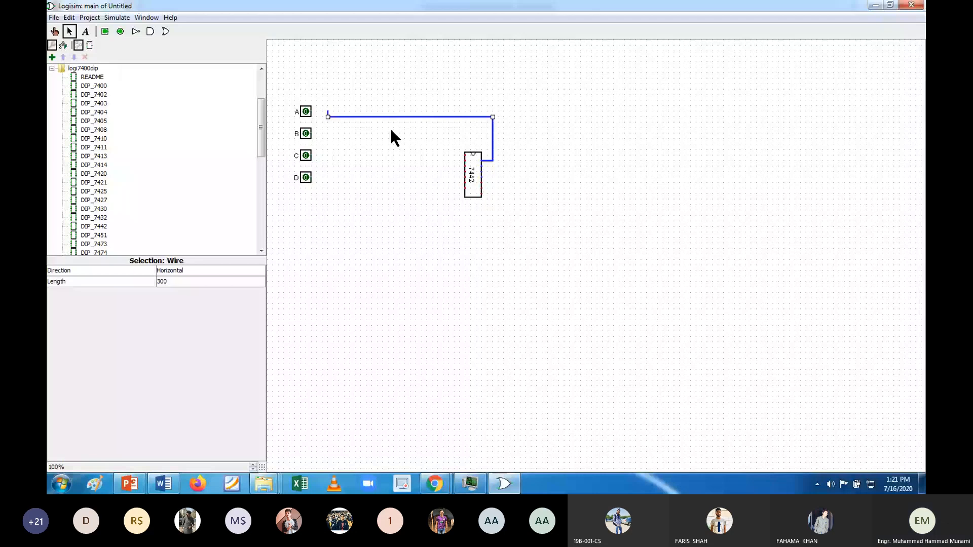
drag(362, 117, 362, 105)
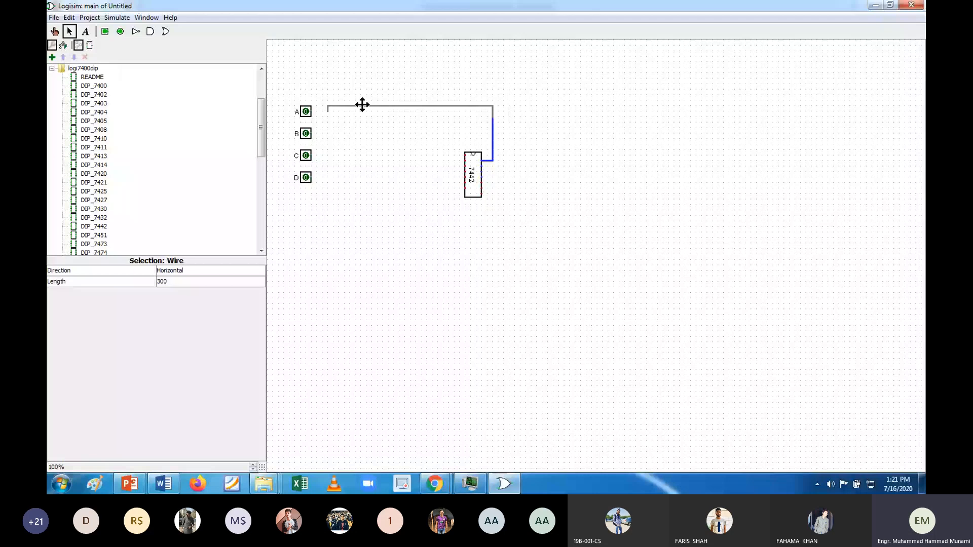
drag(361, 105, 362, 111)
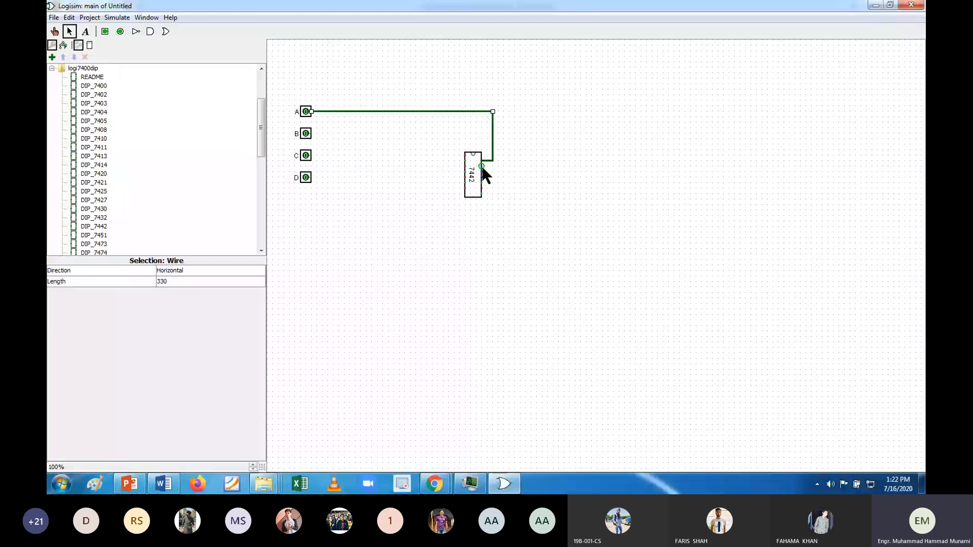
drag(482, 166, 497, 99)
key(ctrl+z)
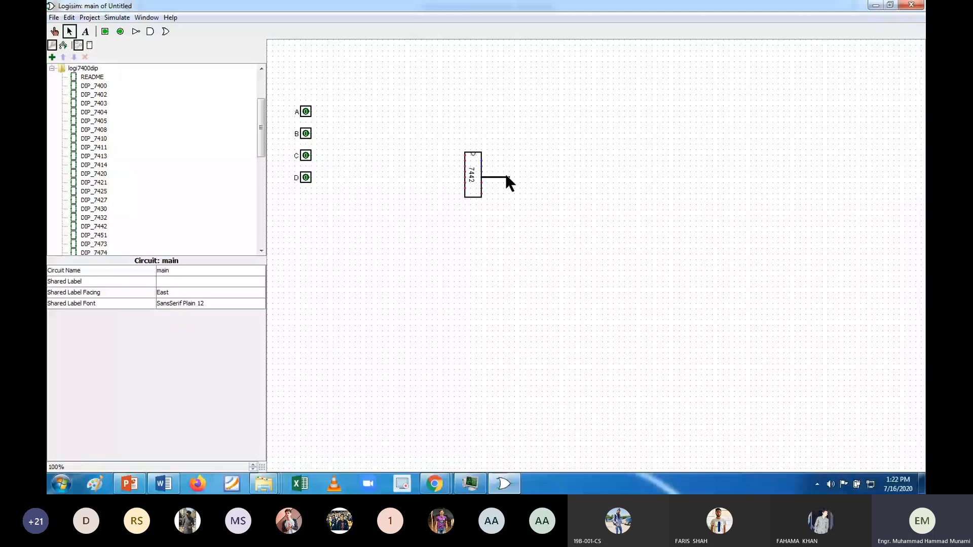
Wire input D around the bottom of the 7442 to pin 12, and input C over the top to pin 13.
mouse_move(507, 177)
mouse_down()
mouse_move(332, 206)
mouse_move(317, 177)
mouse_up()
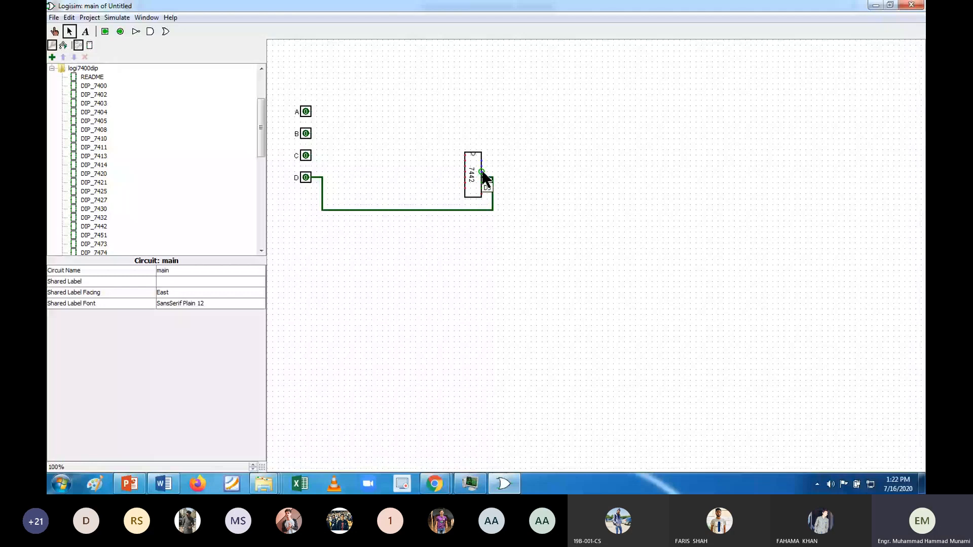
drag(482, 173, 492, 145)
drag(487, 130, 487, 132)
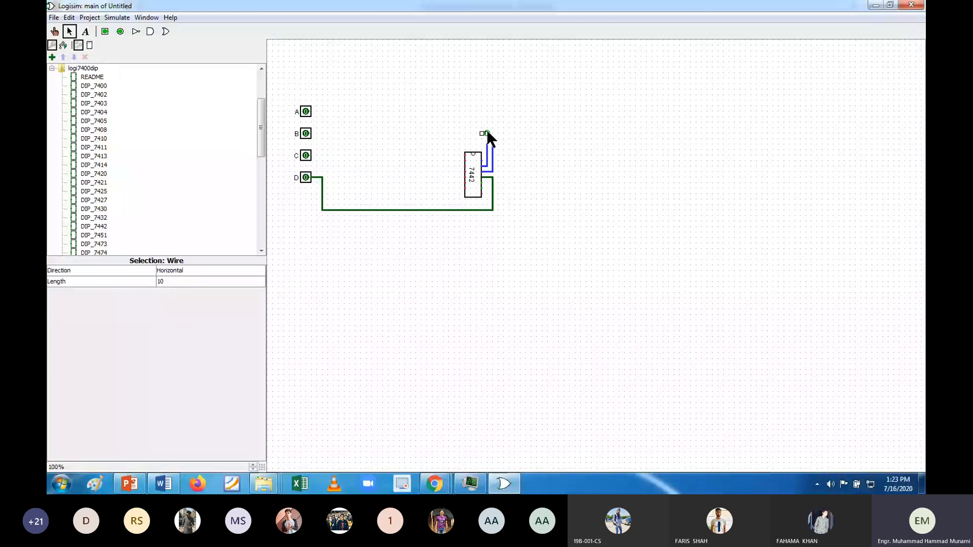
key(Delete)
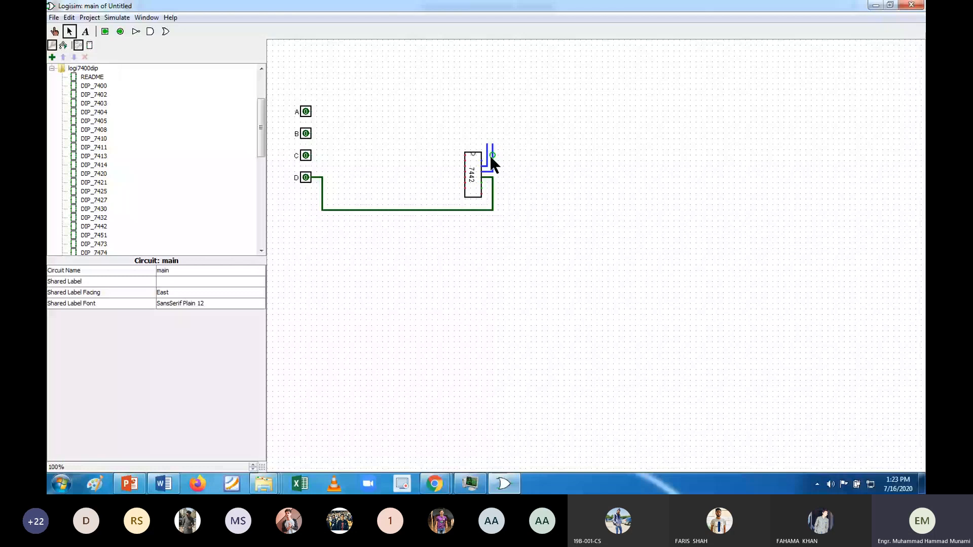
drag(491, 155, 490, 144)
drag(491, 144, 312, 155)
Wire inputs B and A over the top of the 7442 to pins 14 and 15, respectively.
drag(487, 167, 500, 164)
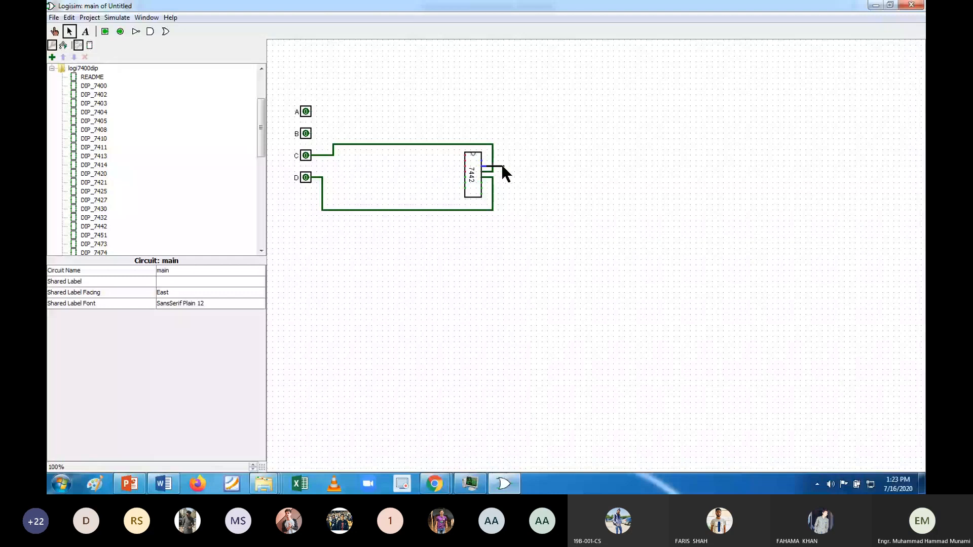
drag(503, 167, 339, 128)
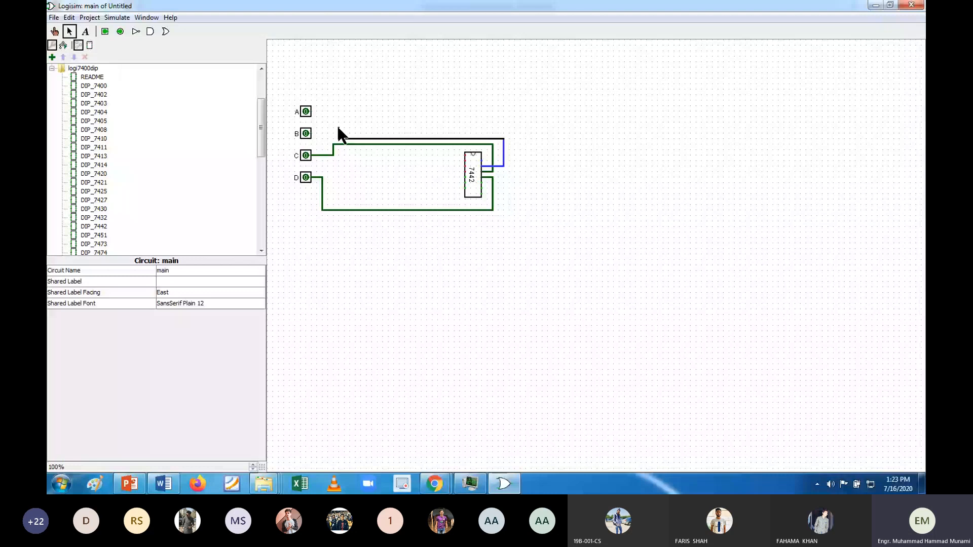
drag(338, 129, 312, 134)
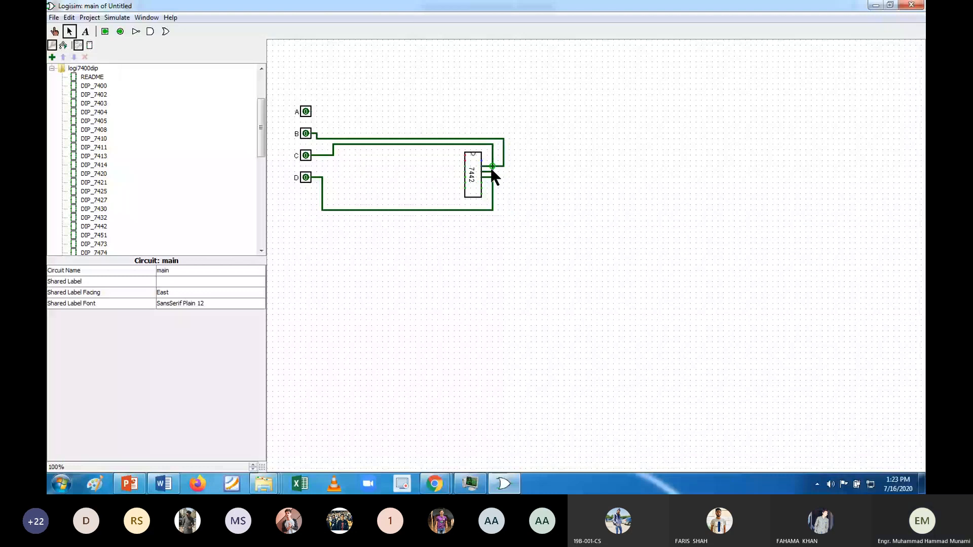
drag(492, 170, 514, 129)
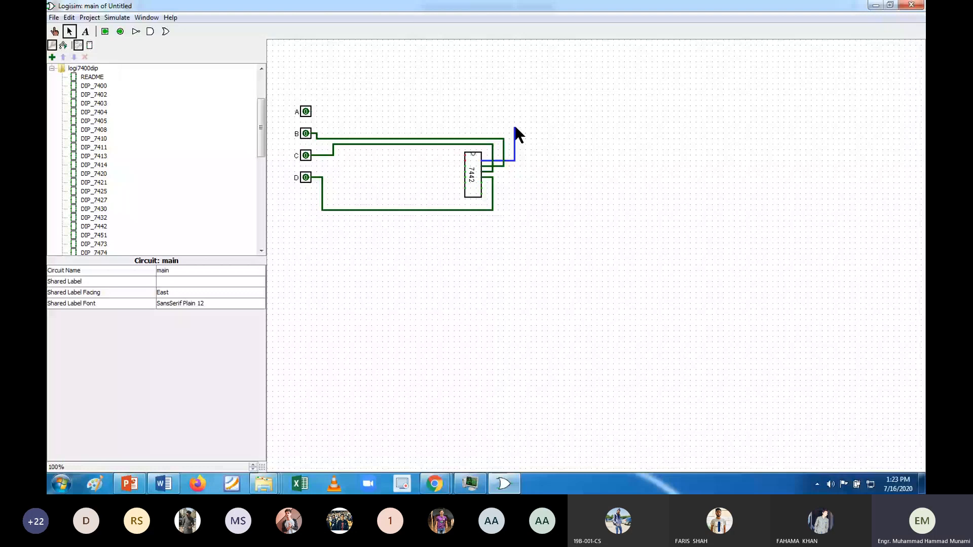
drag(312, 111, 512, 116)
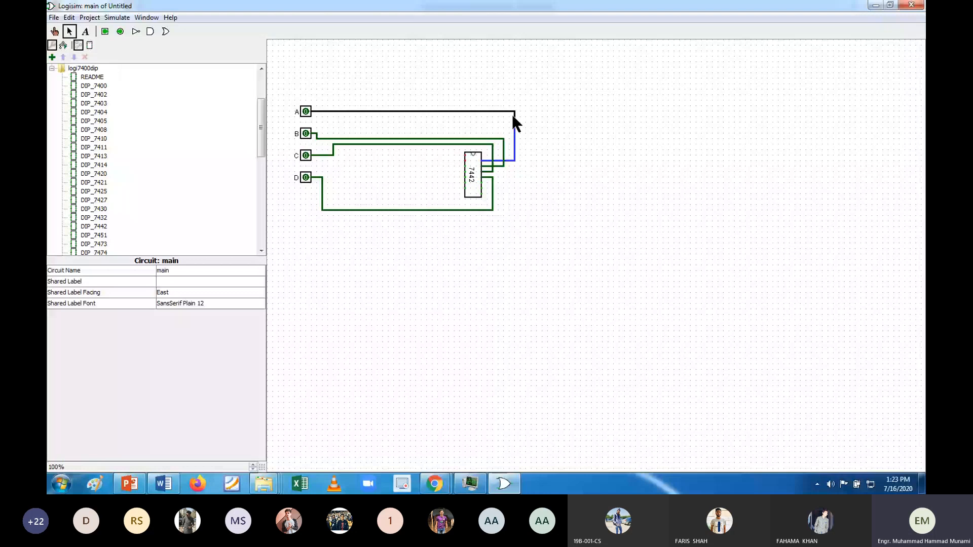
drag(513, 116, 512, 116)
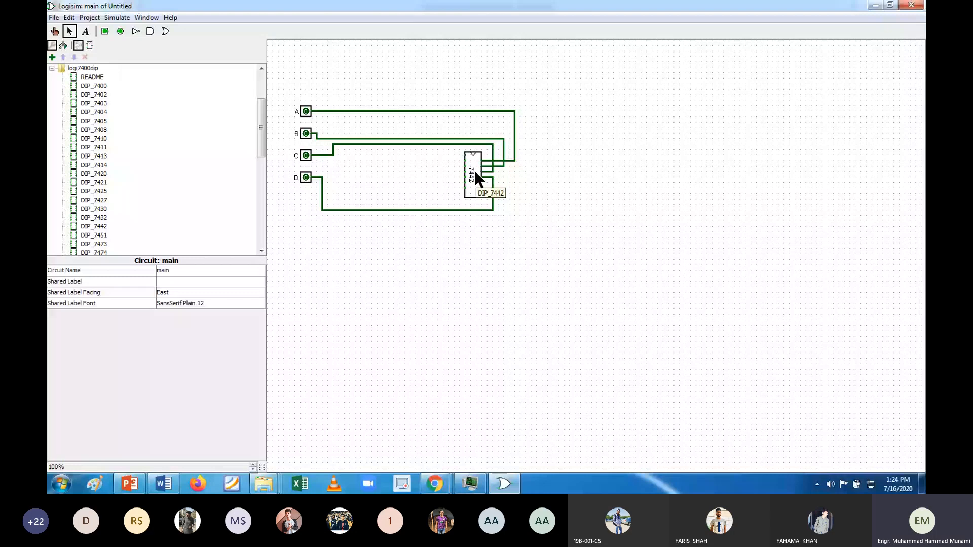
drag(465, 155, 432, 227)
drag(432, 227, 432, 248)
click(446, 155)
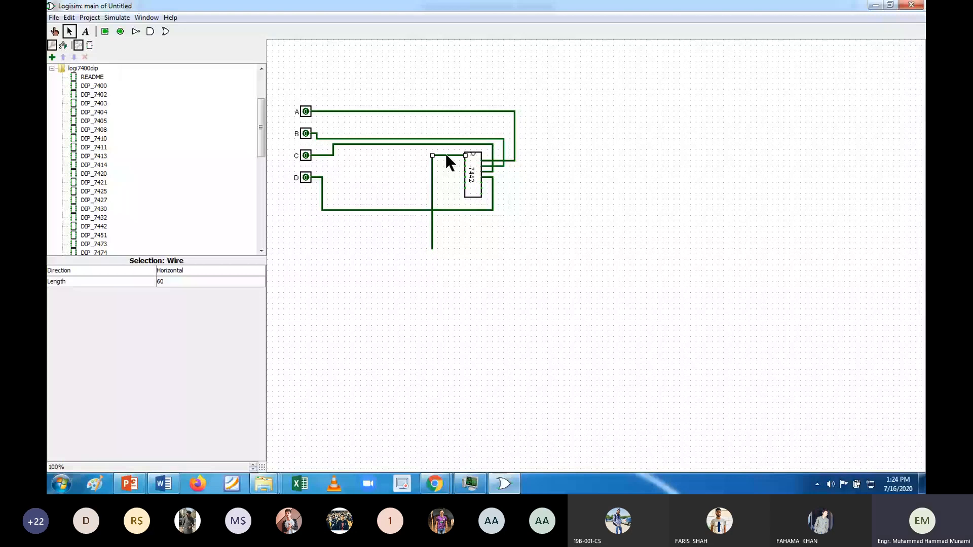
key(ctrl+z)
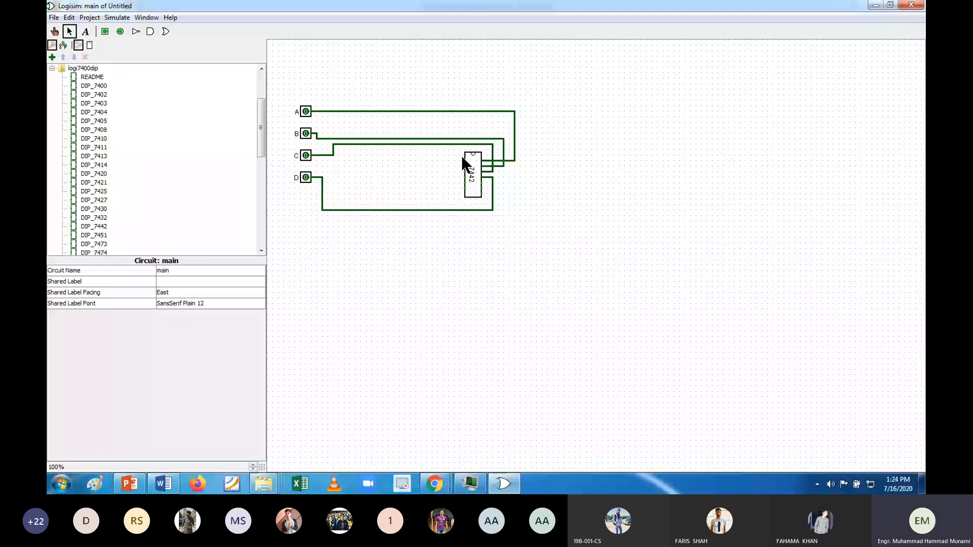
Wire pin 1 of the 7442 under the chip to a new output pin on its far side and label the output Y0.
mouse_move(461, 155)
mouse_down()
mouse_move(461, 227)
mouse_move(574, 149)
mouse_up()
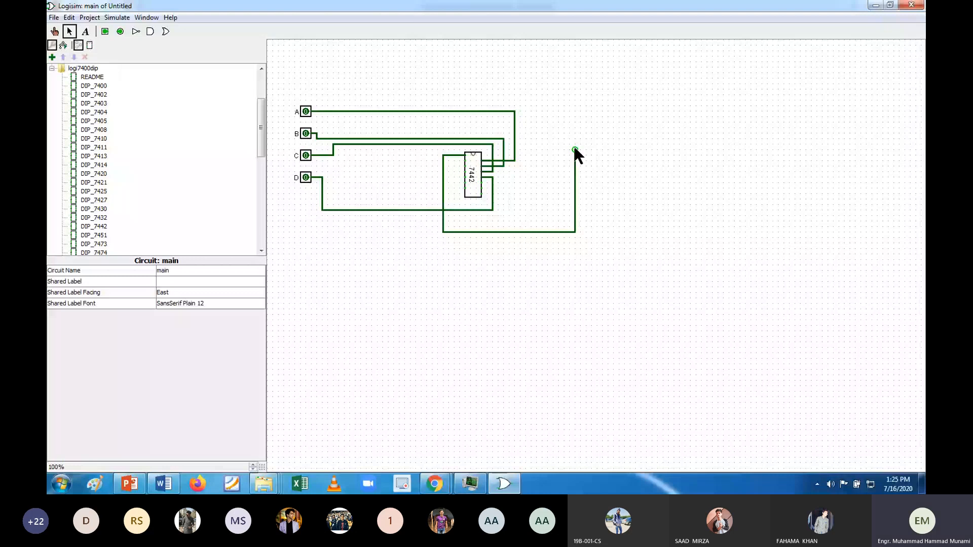
drag(575, 149, 642, 149)
click(120, 32)
click(642, 149)
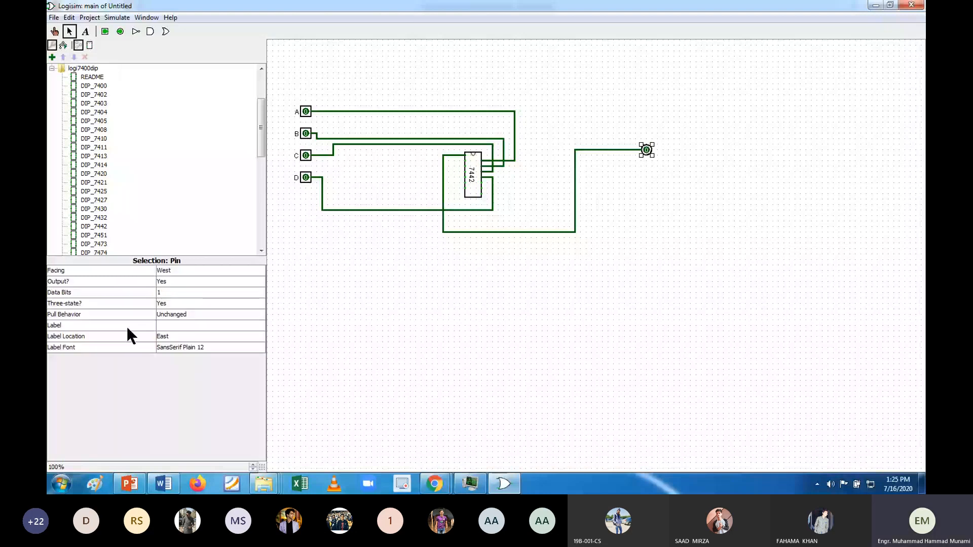
click(127, 325)
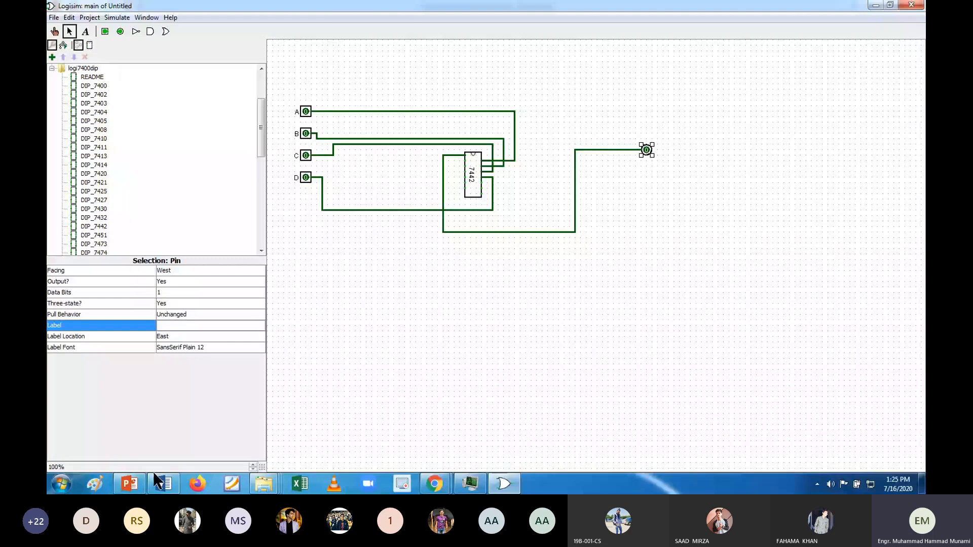
text(Y0)
click(514, 192)
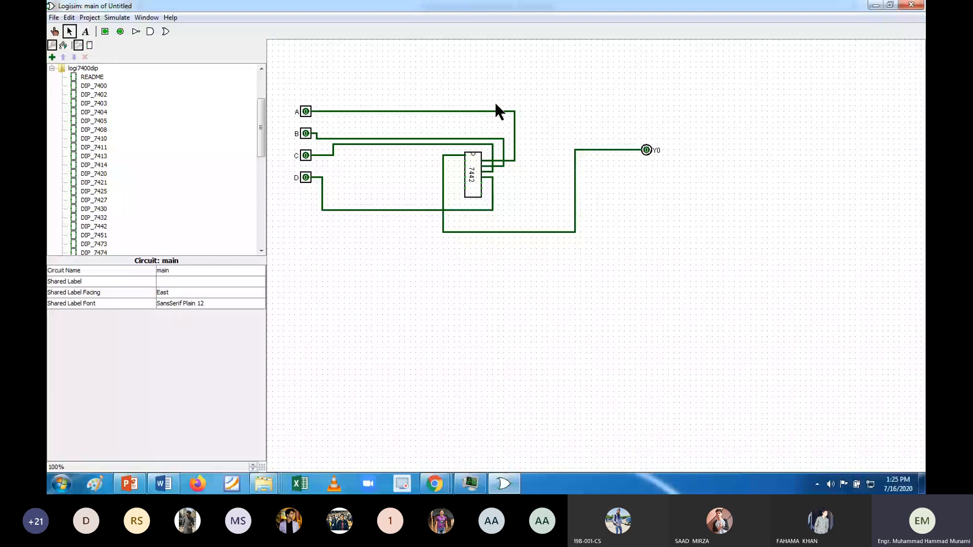
Wire pin 2 of the 7442 under the chip to a new output pin directly below Y0, and label the output Y1.
drag(465, 161, 459, 239)
mouse_move(458, 239)
mouse_down()
mouse_move(597, 186)
mouse_move(635, 161)
mouse_up()
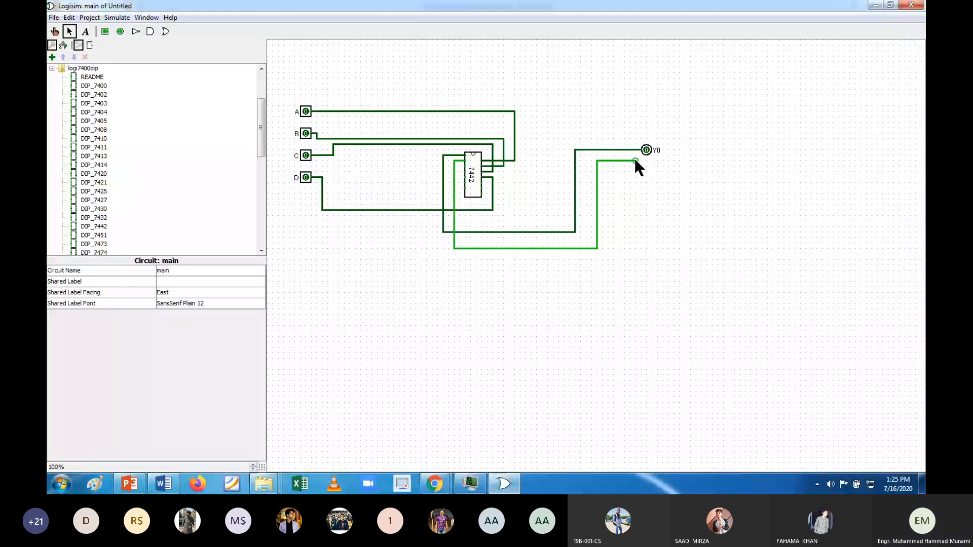
click(120, 31)
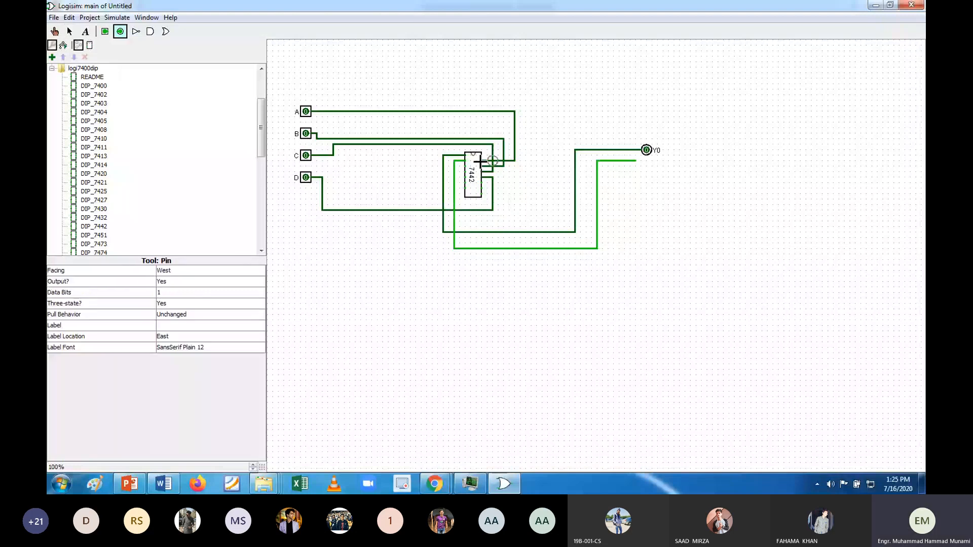
click(643, 162)
click(168, 325)
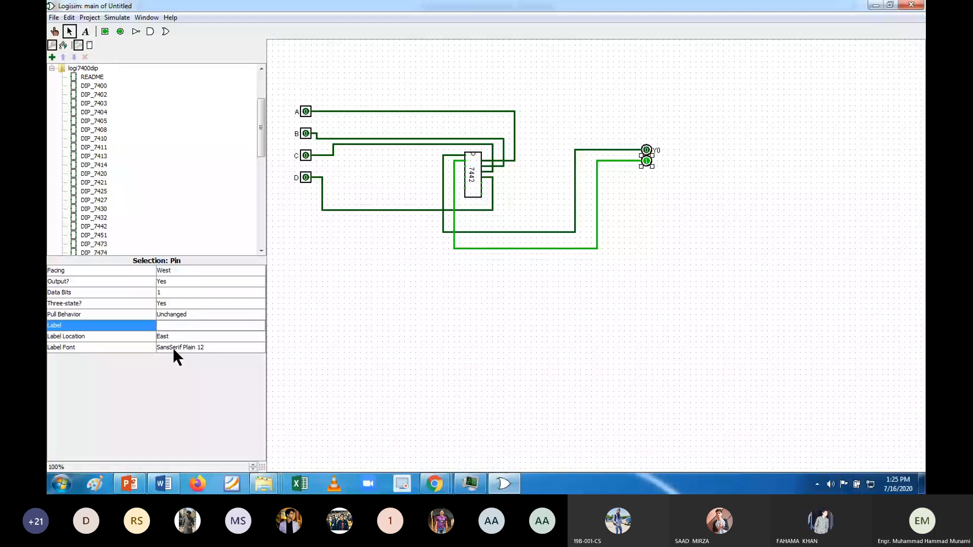
text(Y1)
click(586, 198)
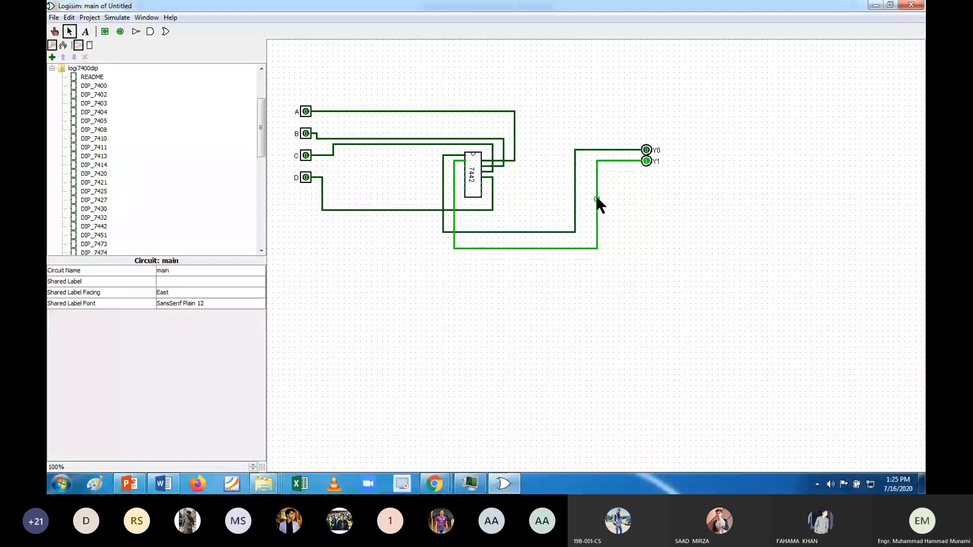
Place an unwired output pin directly below Y1 and label it Y2.
click(120, 32)
click(642, 175)
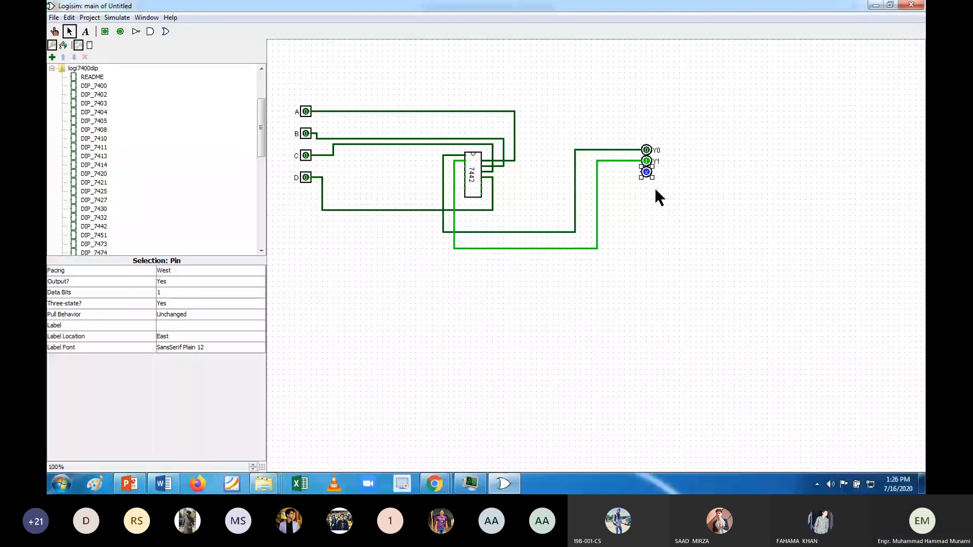
click(182, 325)
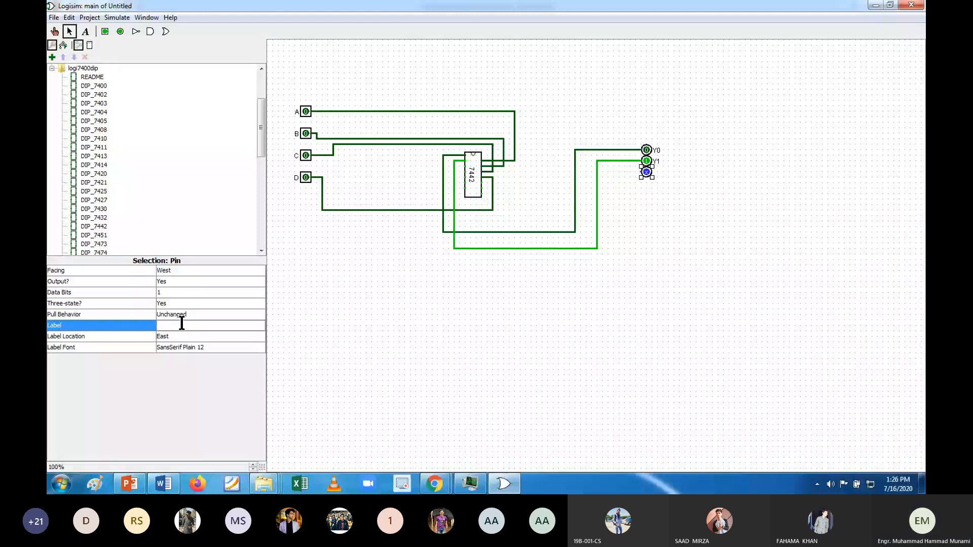
text(Y2)
key(Return)
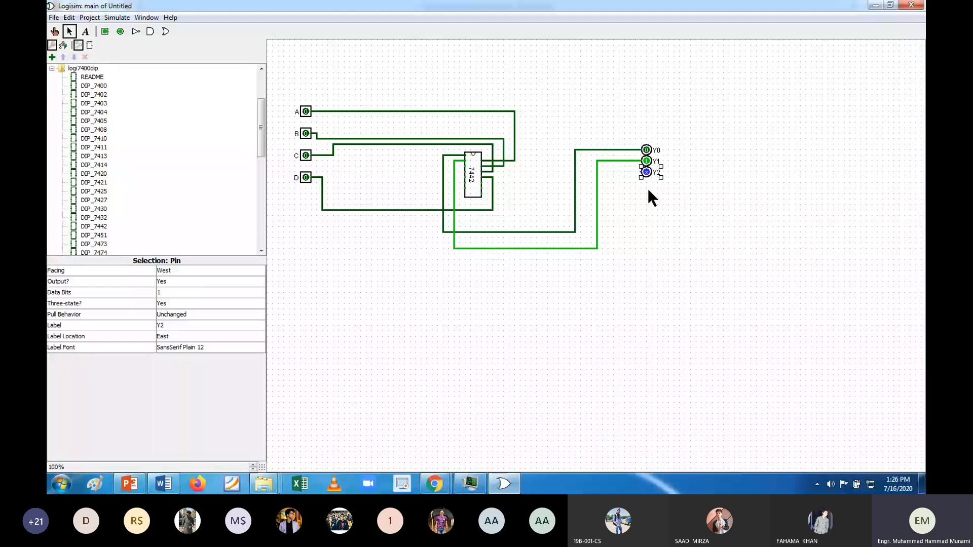
Place a copy of the Y2 output pin directly below it and label the copy Y3.
key(ctrl+d)
drag(651, 182, 645, 187)
click(180, 325)
key(BackSpace)
text(3)
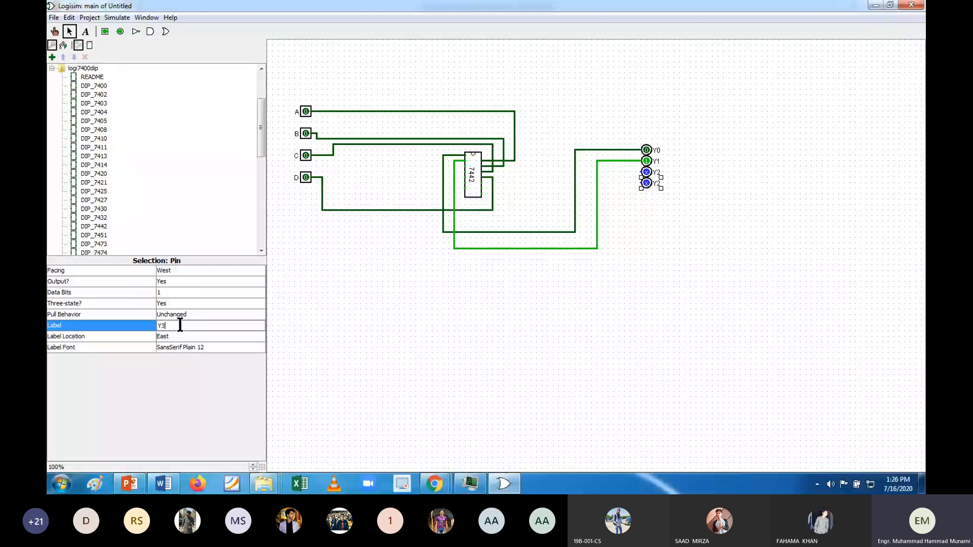
click(651, 197)
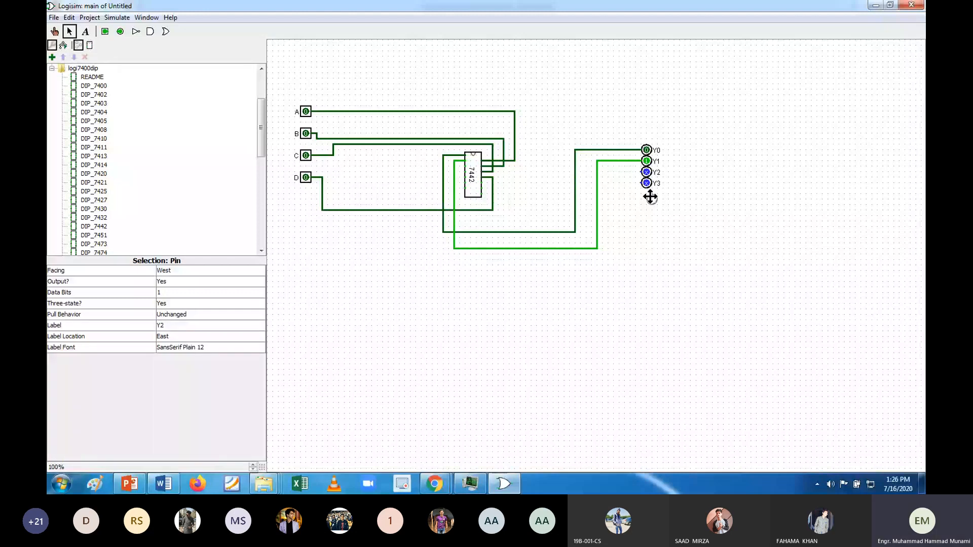
Place another copy of the output pin directly below Y3 and label it Y4.
click(649, 197)
click(172, 326)
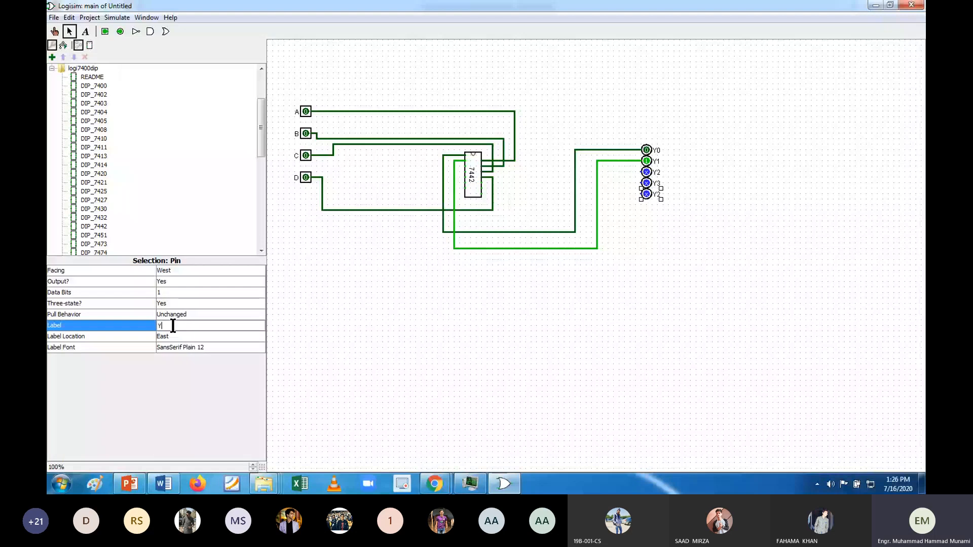
key(BackSpace)
text(4)
key(Return)
Paste another output pin directly below Y4 and label it Y5.
key(ctrl+v)
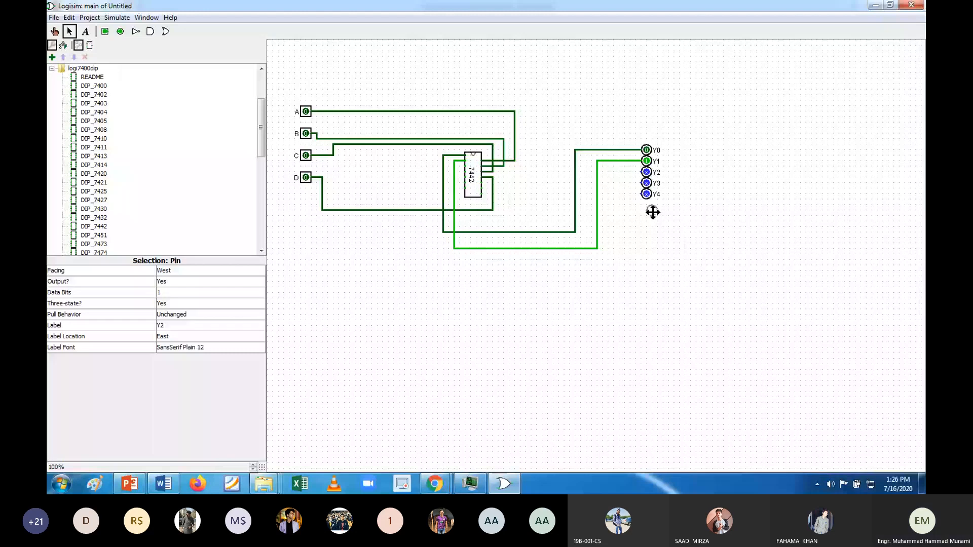
click(648, 207)
click(172, 326)
key(BackSpace)
text(5)
key(Return)
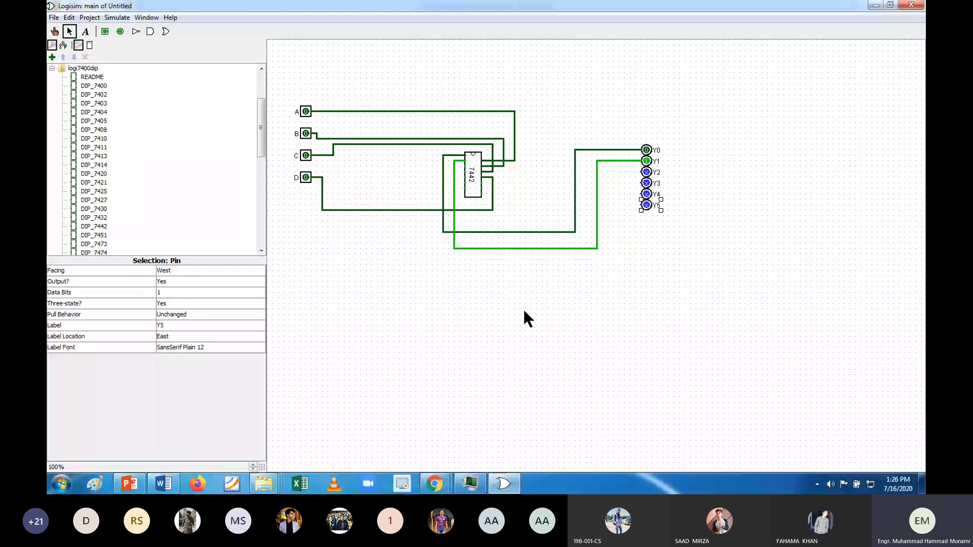
Paste another output pin directly below Y5 and label it Y6.
key(ctrl+v)
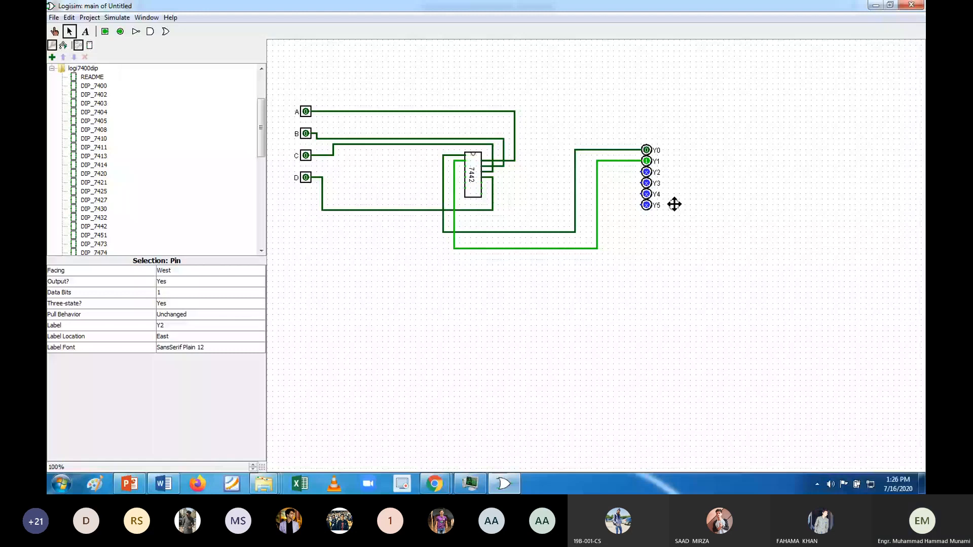
drag(674, 203, 647, 216)
click(180, 325)
key(BackSpace)
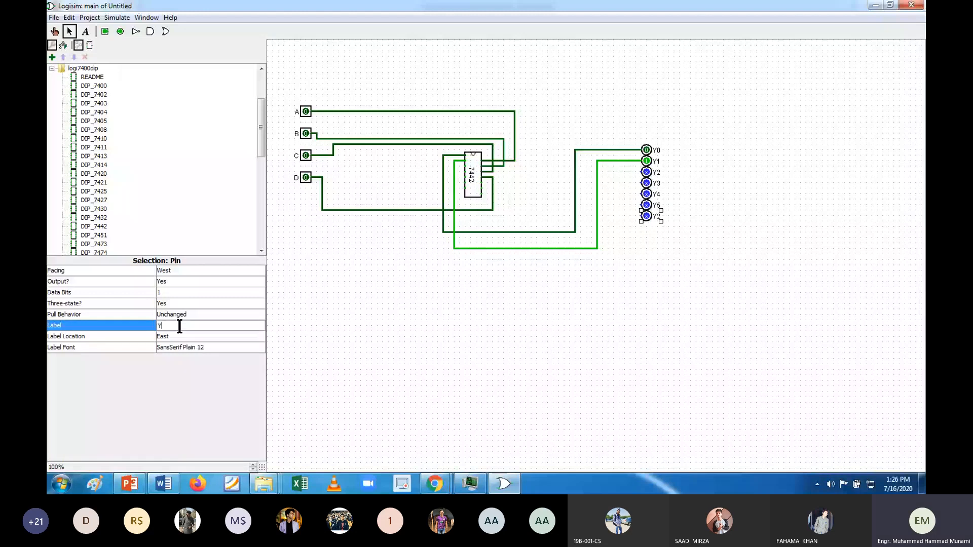
text(6)
key(Return)
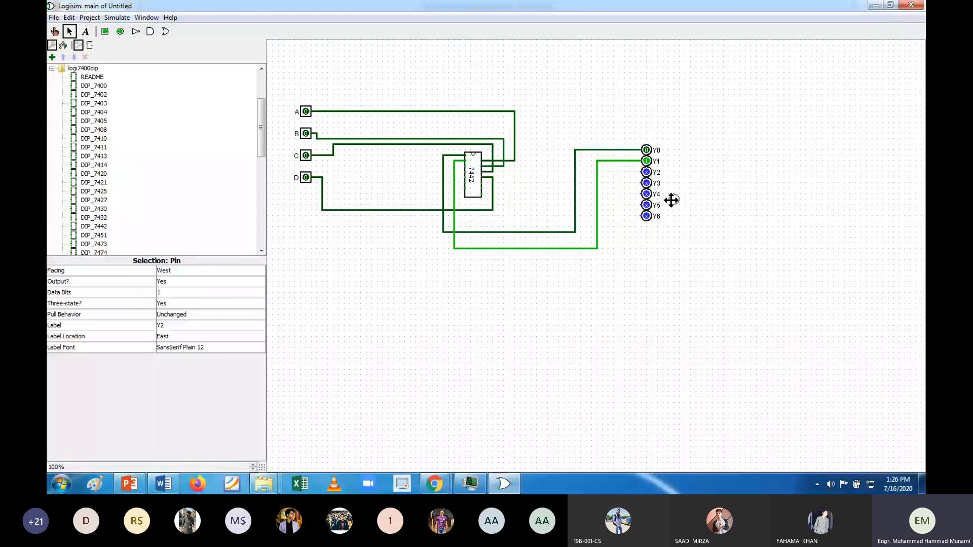
Paste three more output pins in the column below Y6 and label them Y7, Y8 and Y9 from top to bottom.
click(175, 326)
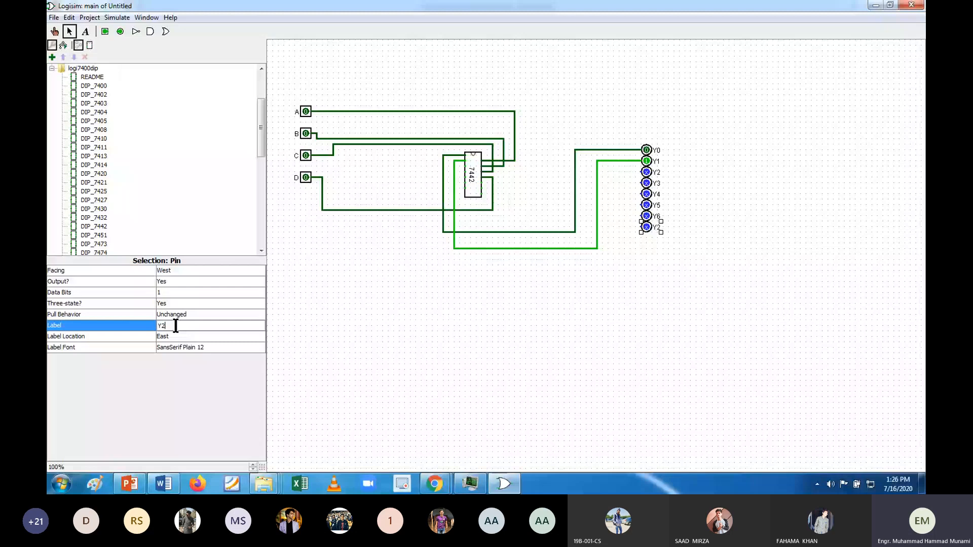
key(Return)
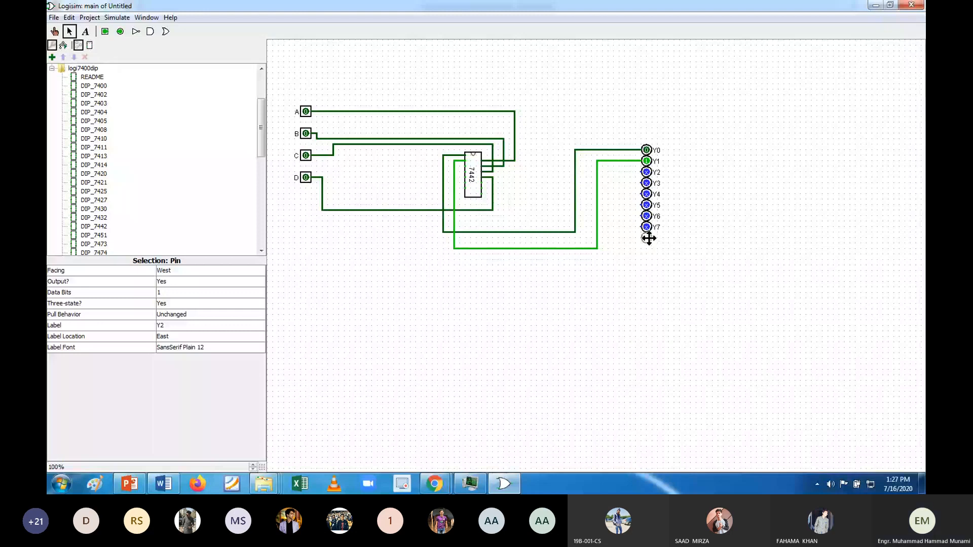
click(649, 238)
click(658, 262)
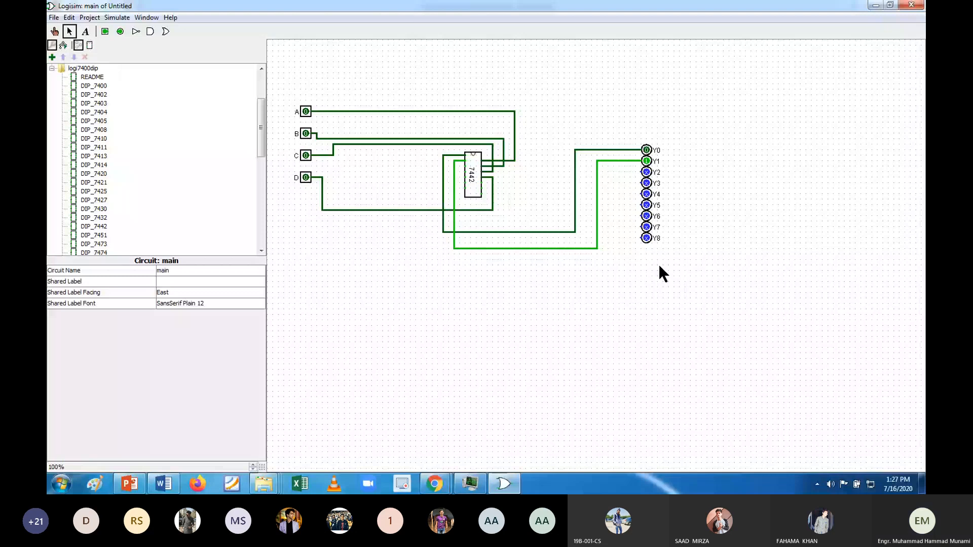
key(ctrl+v)
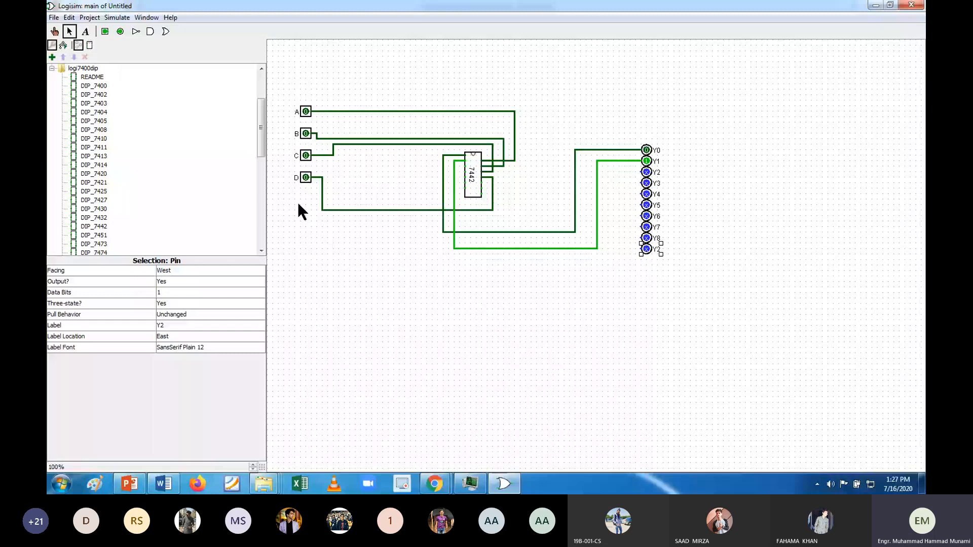
click(299, 205)
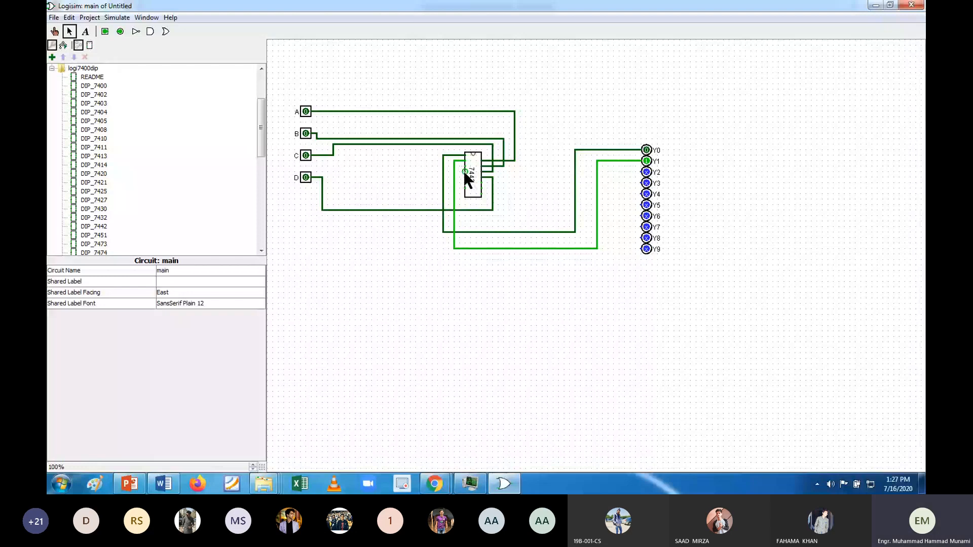
Wire the 7442's output pin 3 around below the Y1 wire to output Y2.
mouse_move(465, 165)
mouse_down()
mouse_move(437, 166)
mouse_move(443, 238)
mouse_move(549, 263)
mouse_up()
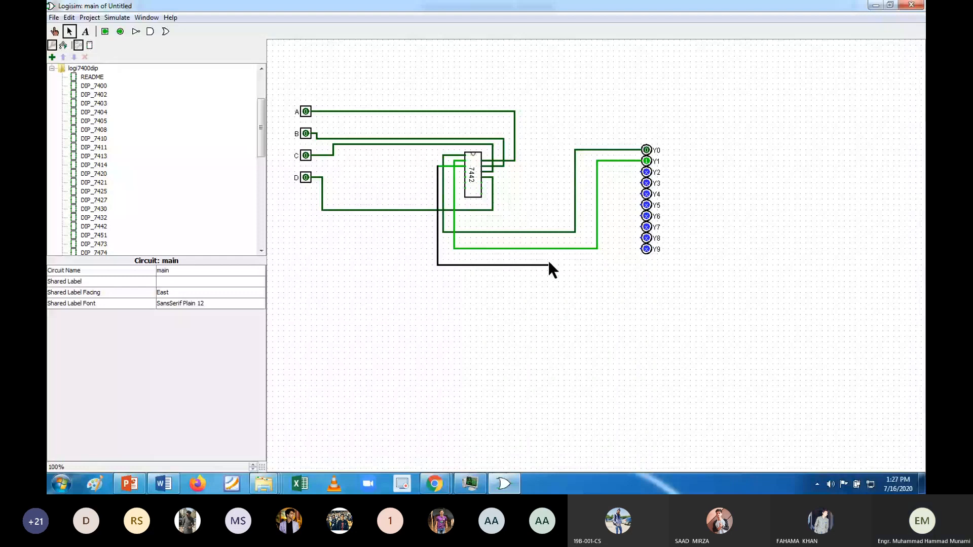
drag(549, 264, 582, 260)
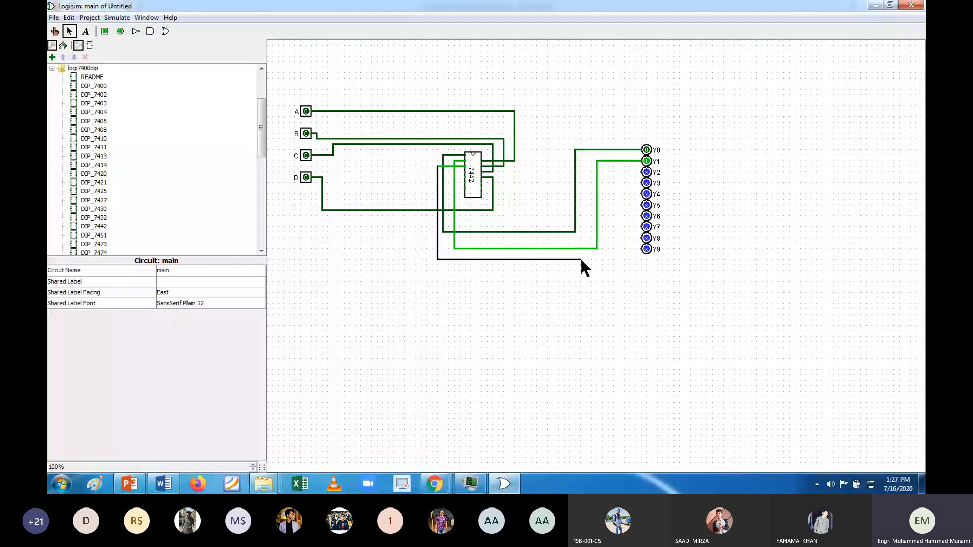
drag(582, 260, 644, 171)
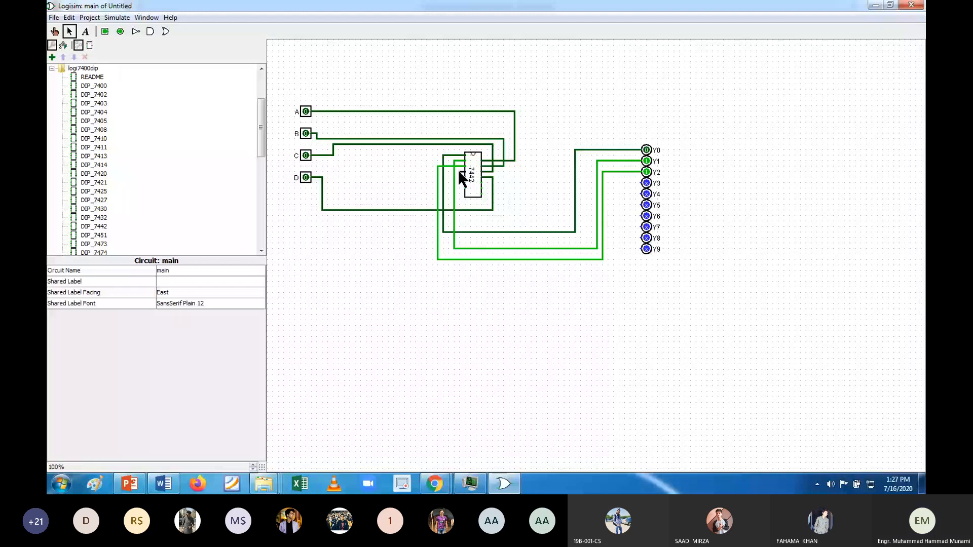
Wire the 7442's output pin 4 around below the Y2 wire to output Y3.
drag(460, 172, 425, 182)
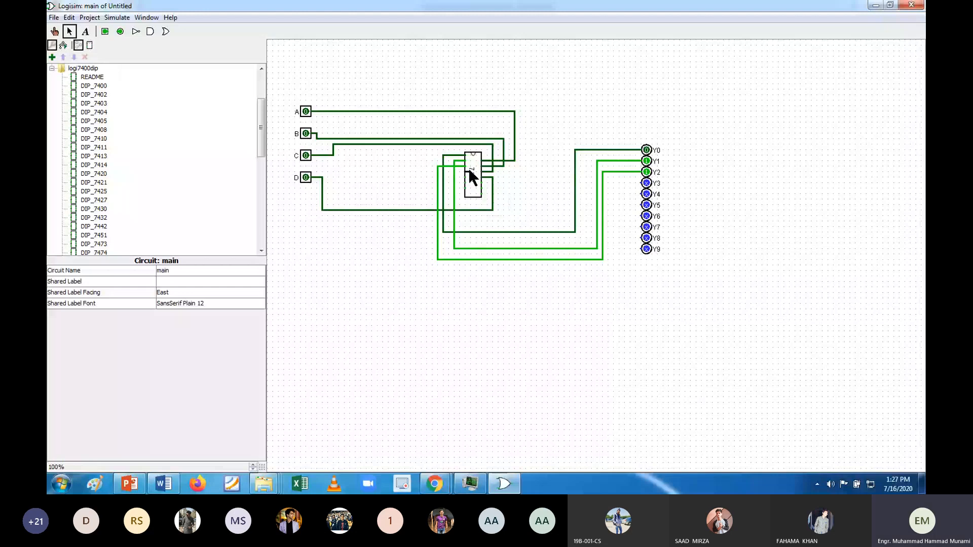
drag(466, 170, 427, 178)
mouse_move(427, 177)
mouse_down()
mouse_move(423, 259)
mouse_move(608, 265)
mouse_up()
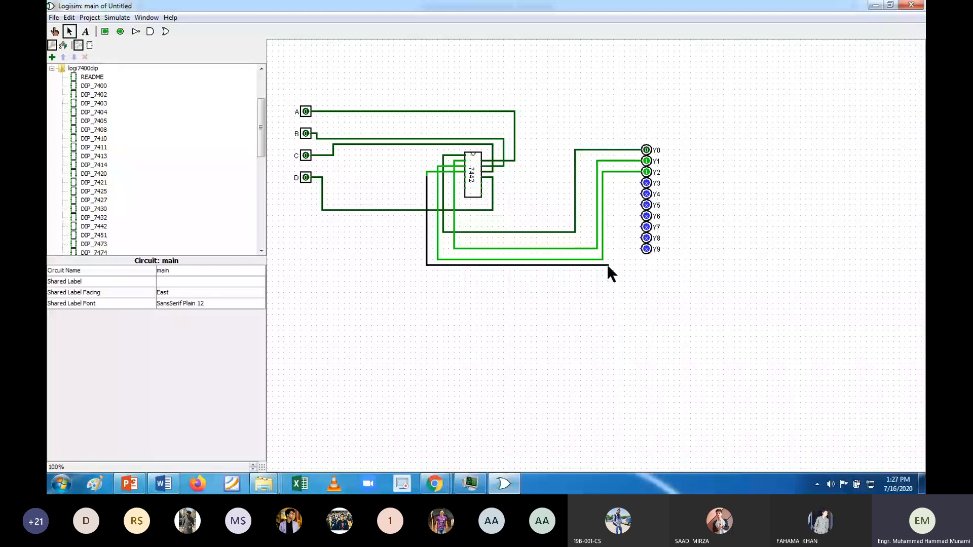
drag(607, 265, 607, 265)
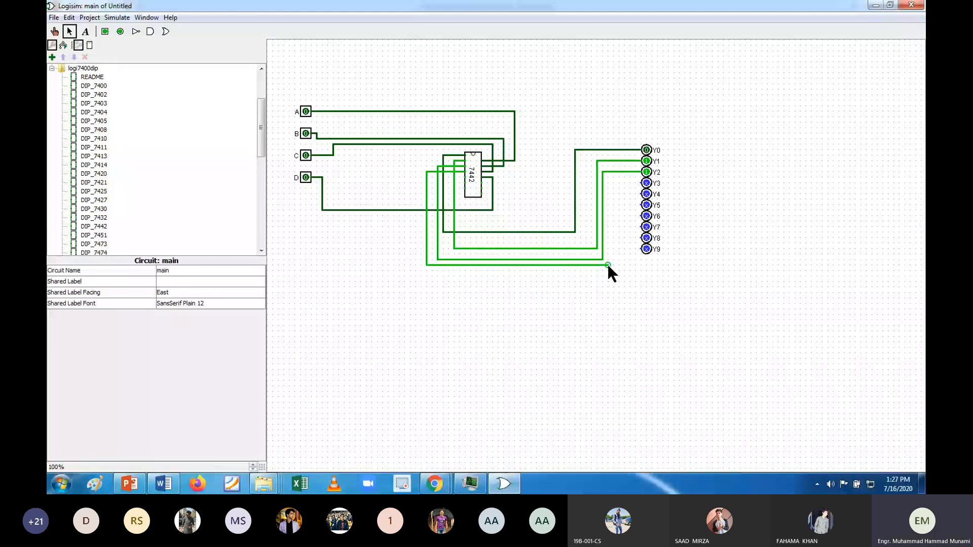
drag(608, 265, 642, 182)
Wire the 7442's output pins 5 and 6 around below the existing wires to outputs Y4 and Y5.
mouse_move(466, 177)
mouse_down()
mouse_move(404, 231)
mouse_move(400, 265)
mouse_move(441, 280)
mouse_move(579, 286)
mouse_move(619, 194)
mouse_up()
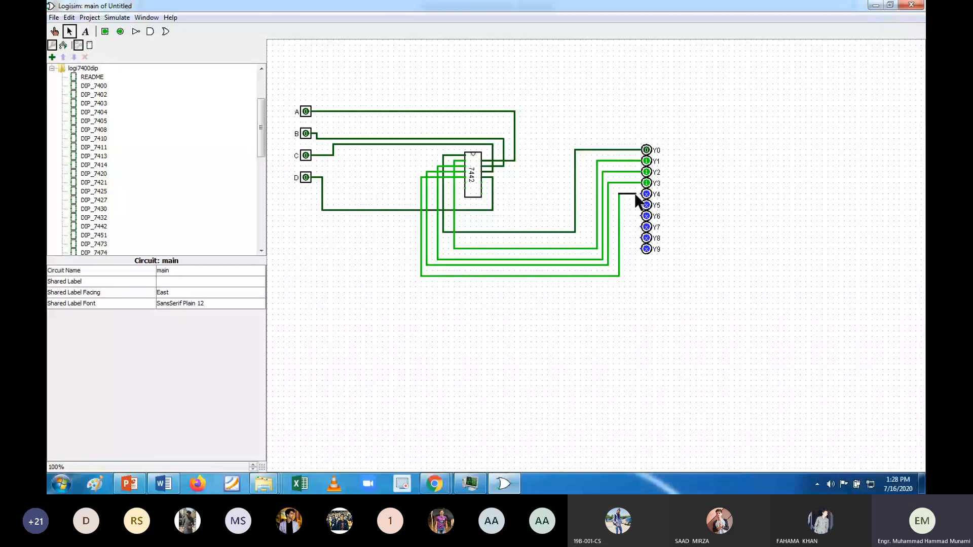
drag(636, 196, 638, 195)
mouse_move(492, 178)
mouse_down()
mouse_move(408, 261)
mouse_move(410, 280)
mouse_up()
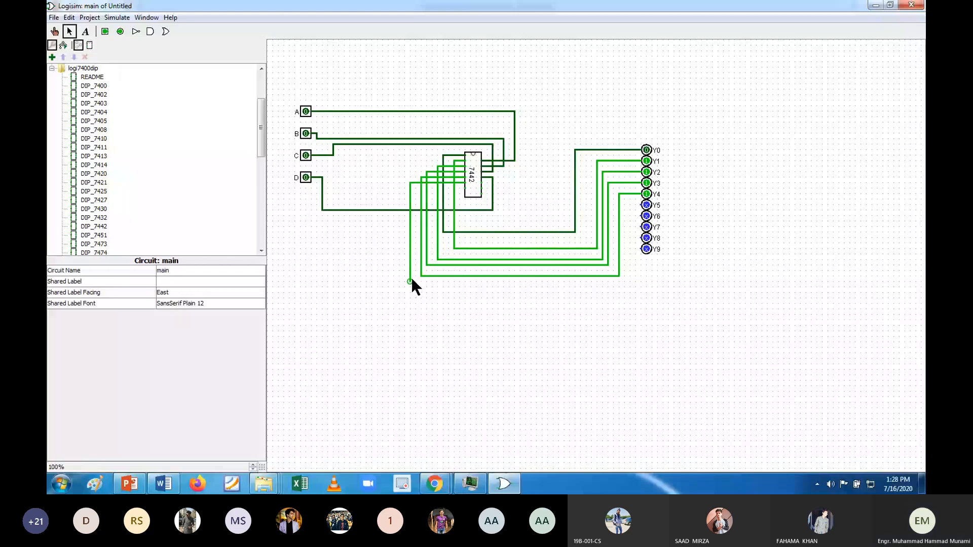
mouse_move(410, 282)
mouse_down()
mouse_move(625, 232)
mouse_move(623, 209)
mouse_up()
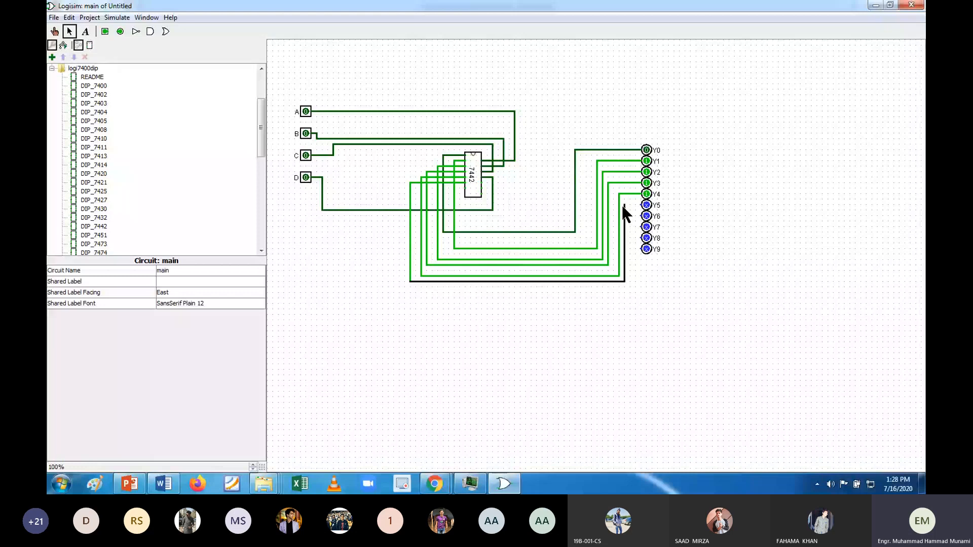
drag(623, 205, 642, 205)
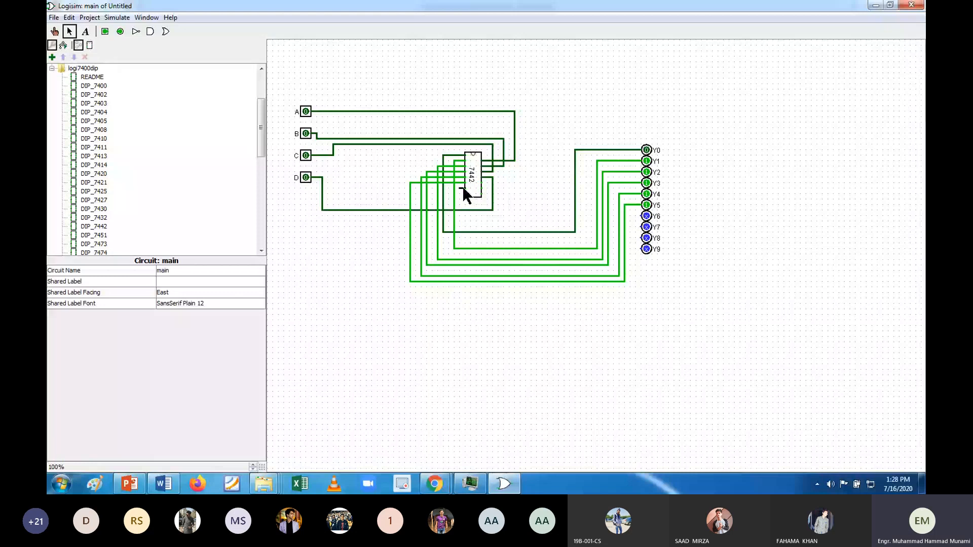
Wire the 7442's output pin 7 to Y6, and check outputs 7 to 9 in the Word document's 7442 pin description.
mouse_move(464, 187)
mouse_down()
mouse_move(432, 187)
mouse_move(400, 292)
mouse_up()
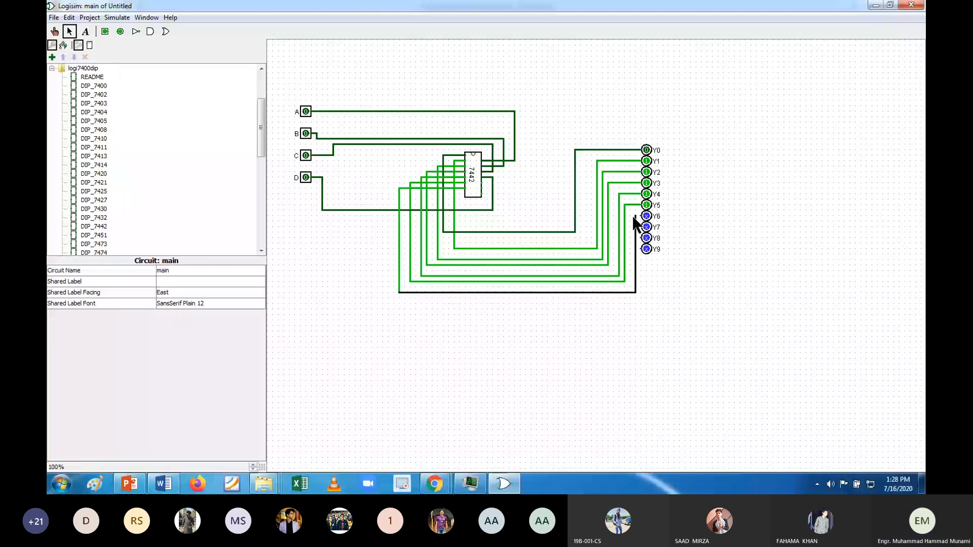
click(163, 484)
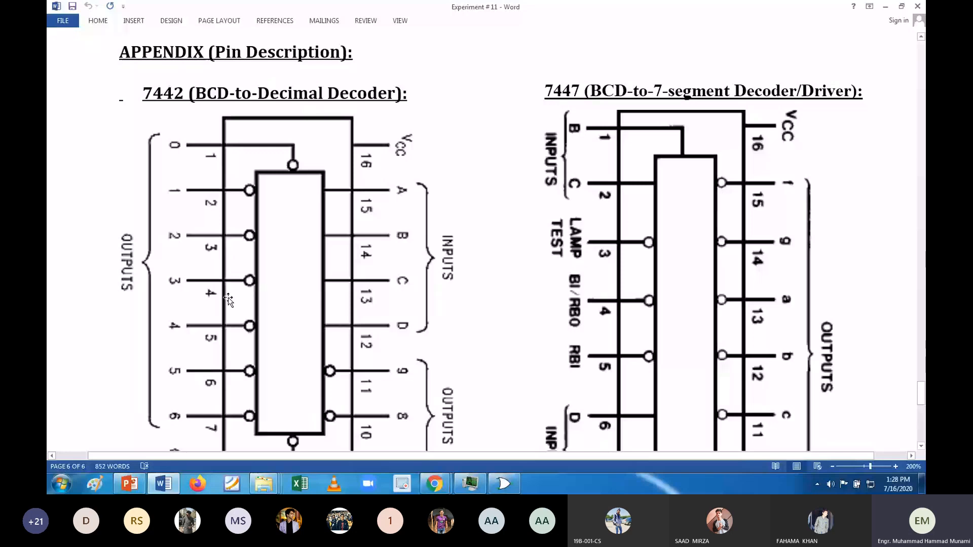
scroll(208, 324, down, 1)
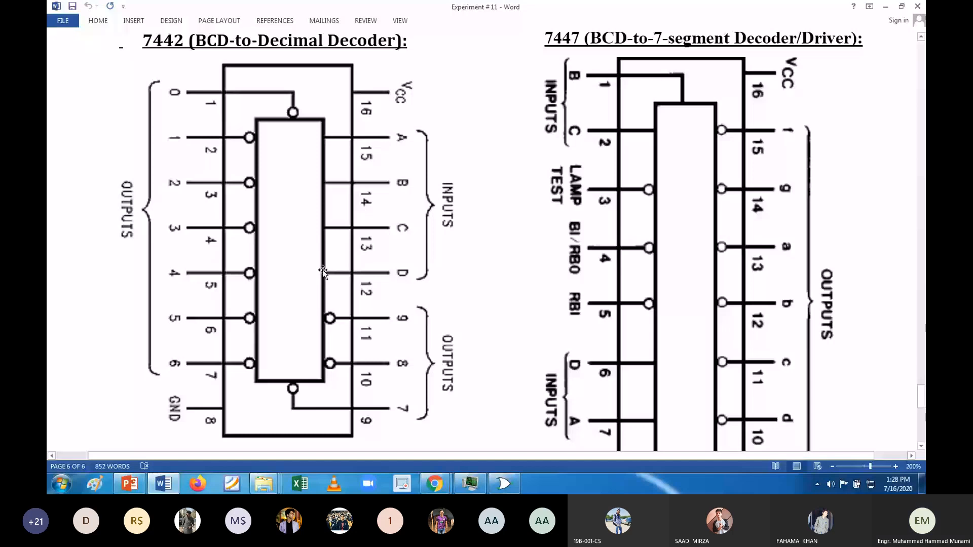
key(alt+Tab)
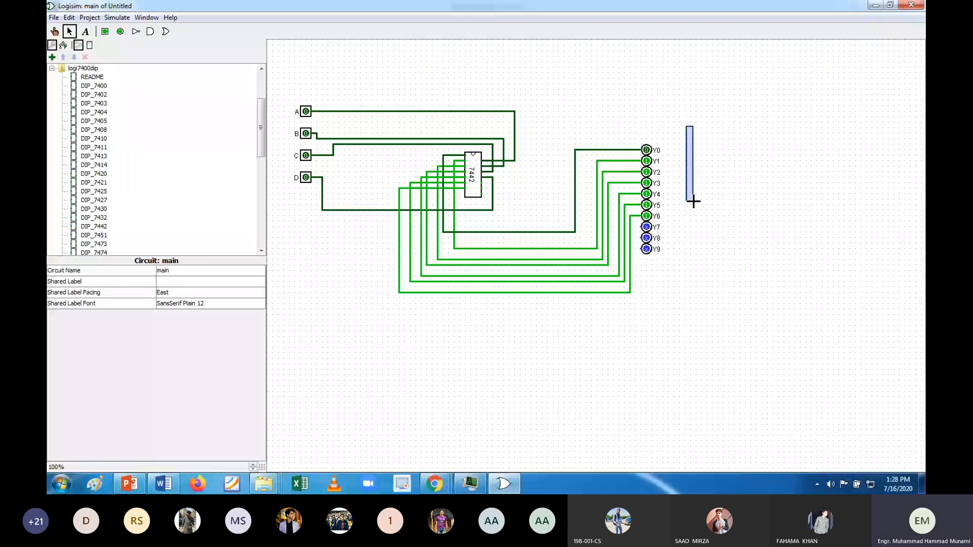
Move all ten output pins Y0 to Y9 together horizontally farther away from the 7442 chip, keeping their wires attached.
drag(694, 201, 683, 252)
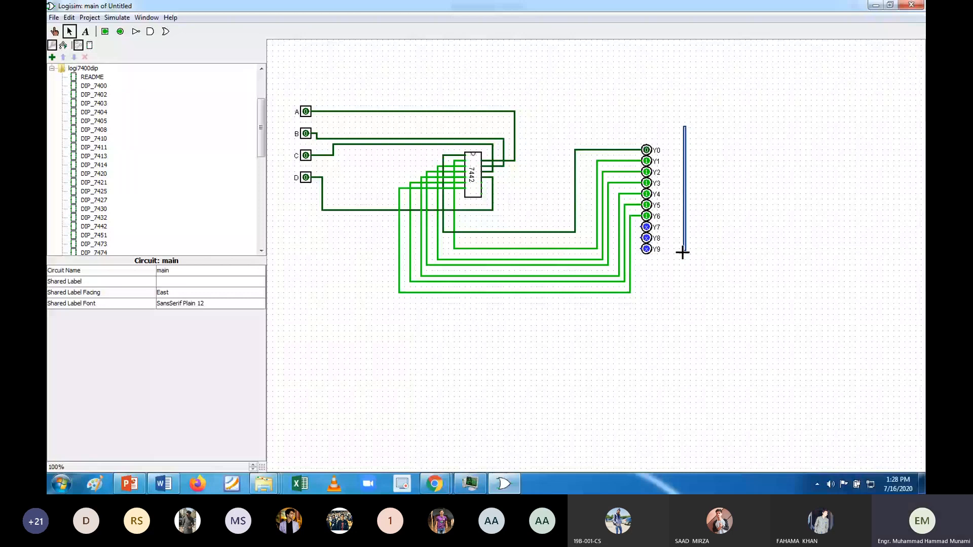
drag(683, 252, 682, 252)
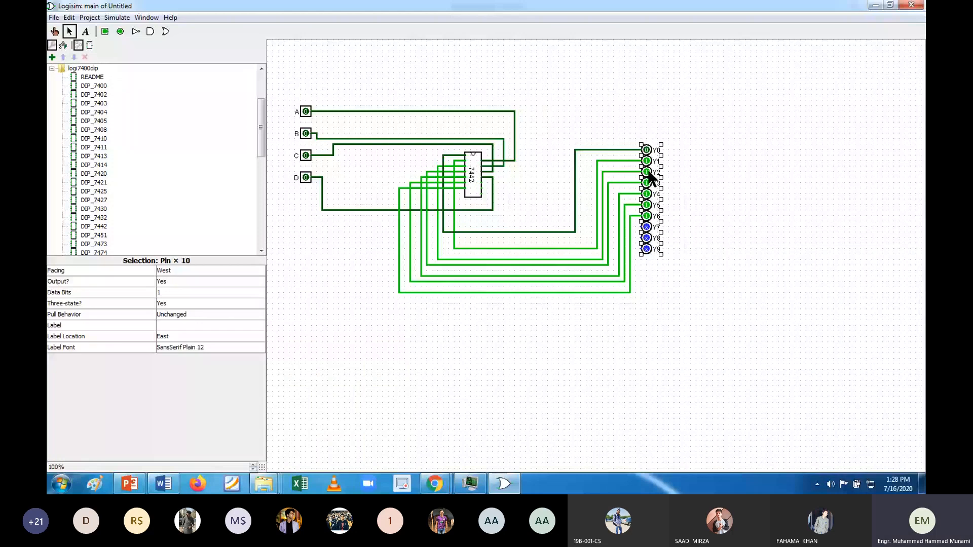
drag(651, 178, 688, 178)
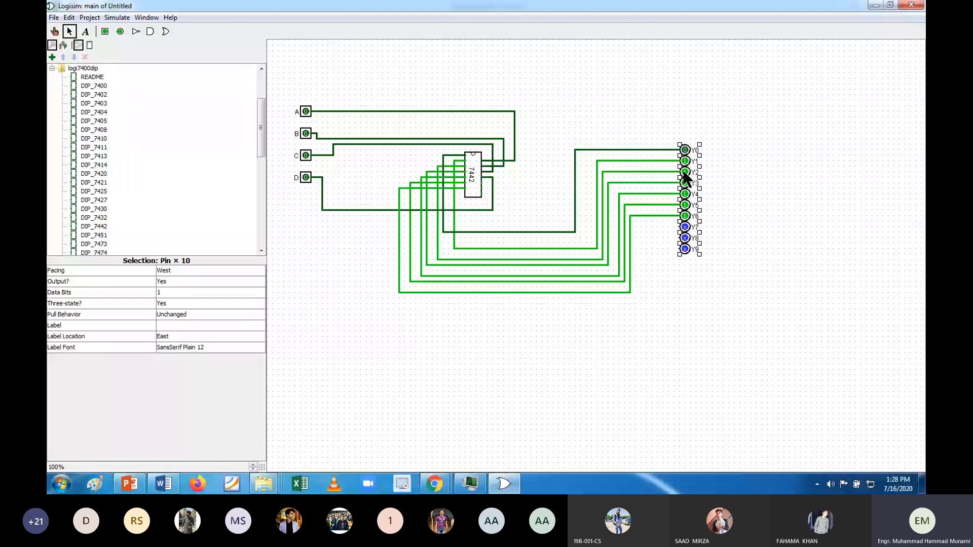
Wire the 7442's pin 9, the lowest one on its input side, around below the other wires to output Y7.
click(479, 198)
click(476, 192)
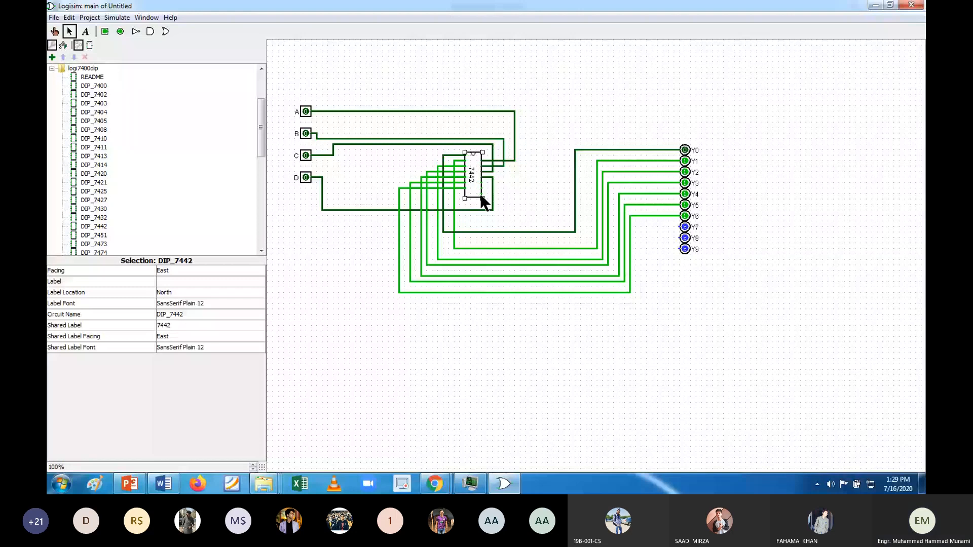
drag(481, 194, 548, 231)
drag(547, 230, 507, 306)
drag(506, 306, 636, 236)
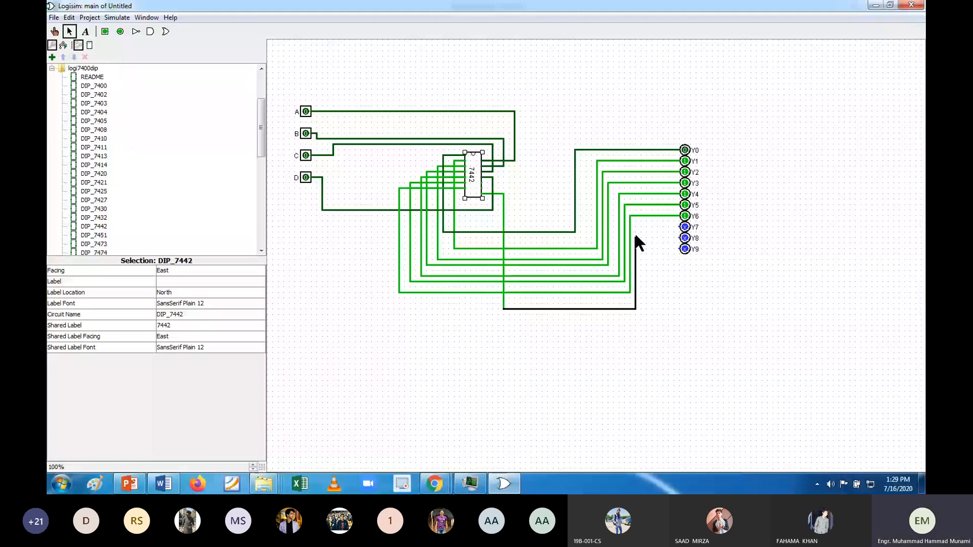
drag(635, 236, 636, 227)
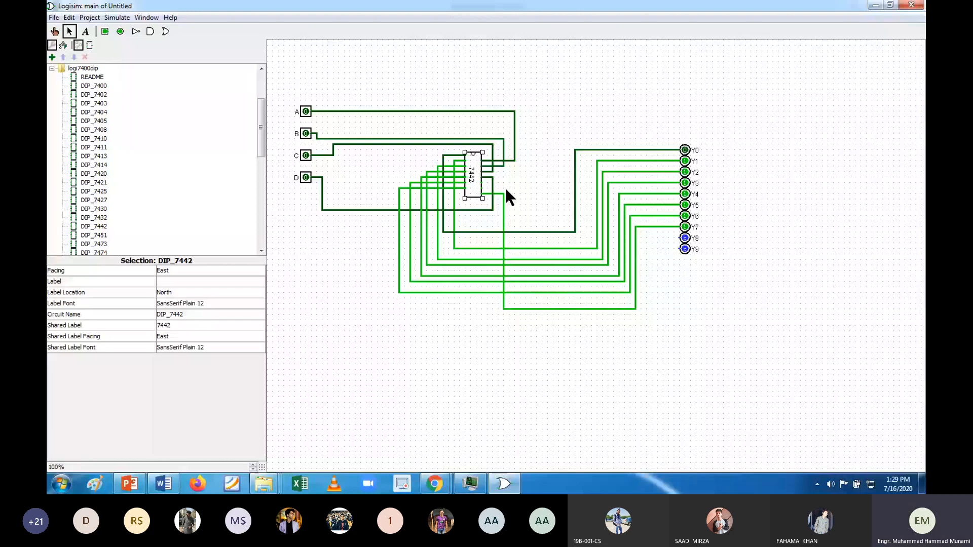
Wire the 7442's pin 10, just above pin 9, around below the Y7 wire to output Y8.
drag(505, 189, 514, 196)
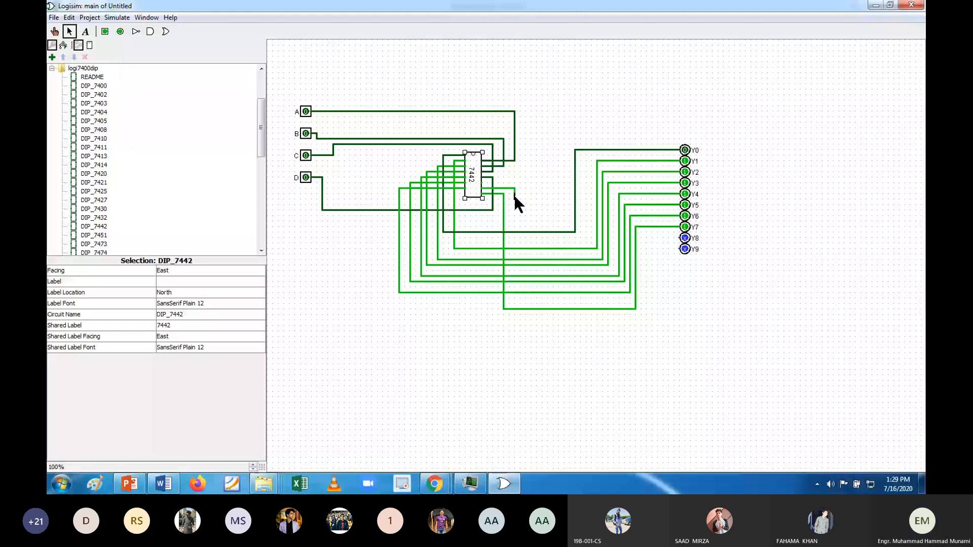
drag(513, 194, 634, 315)
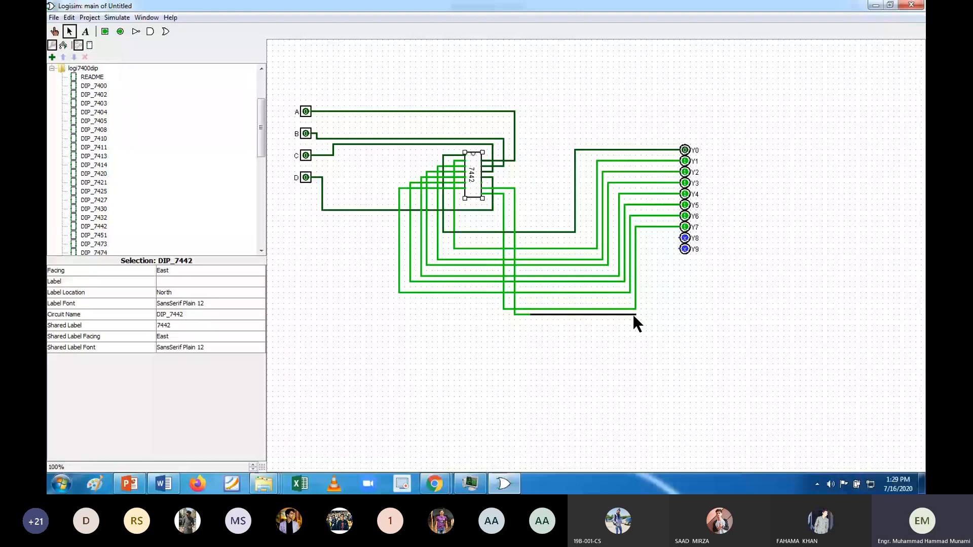
drag(634, 315, 641, 237)
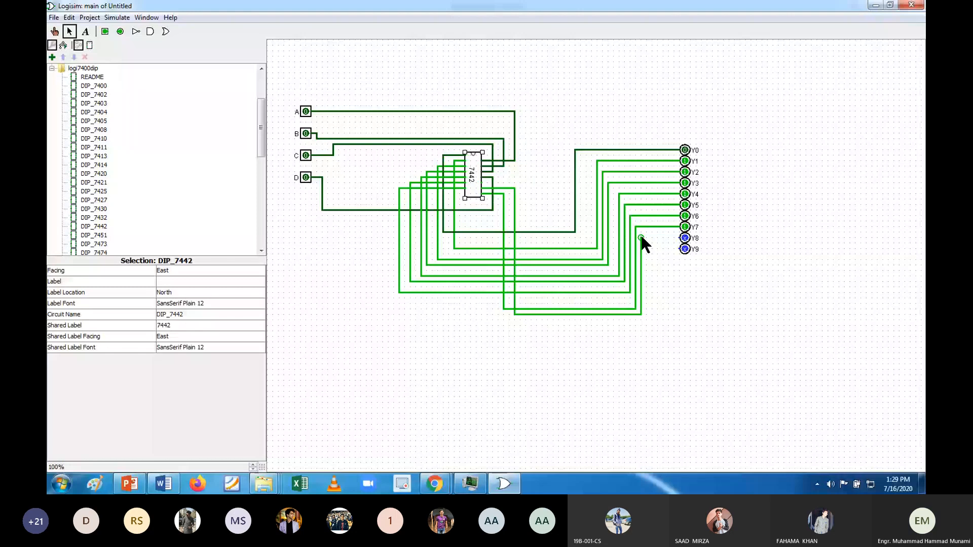
drag(641, 237, 680, 238)
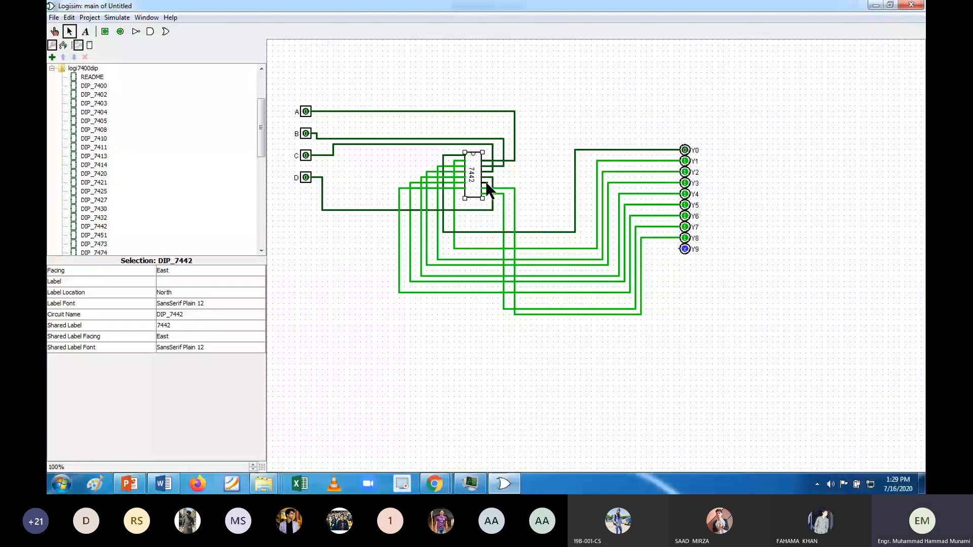
Wire the 7442's pin 11 around below the Y8 wire to output Y9.
drag(485, 182, 520, 330)
drag(519, 331, 565, 300)
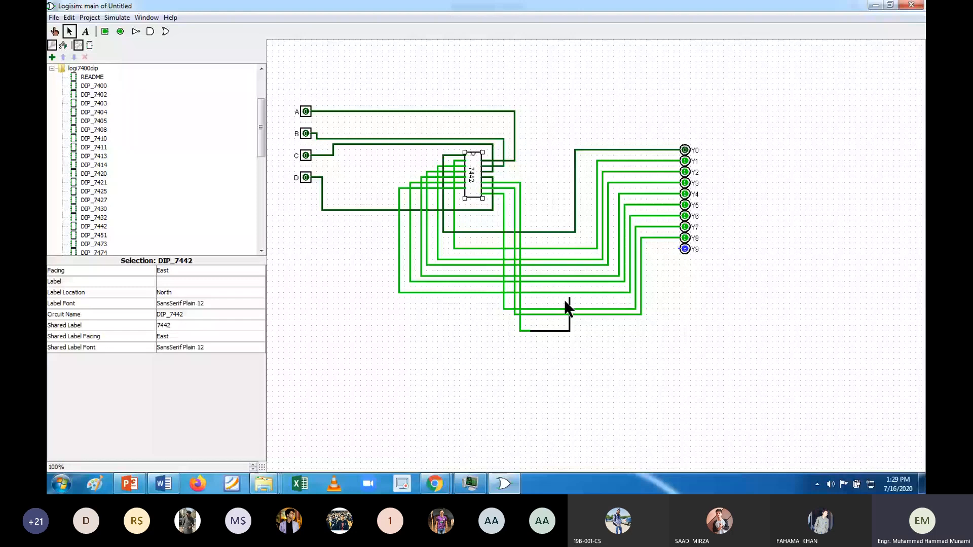
drag(564, 299, 674, 247)
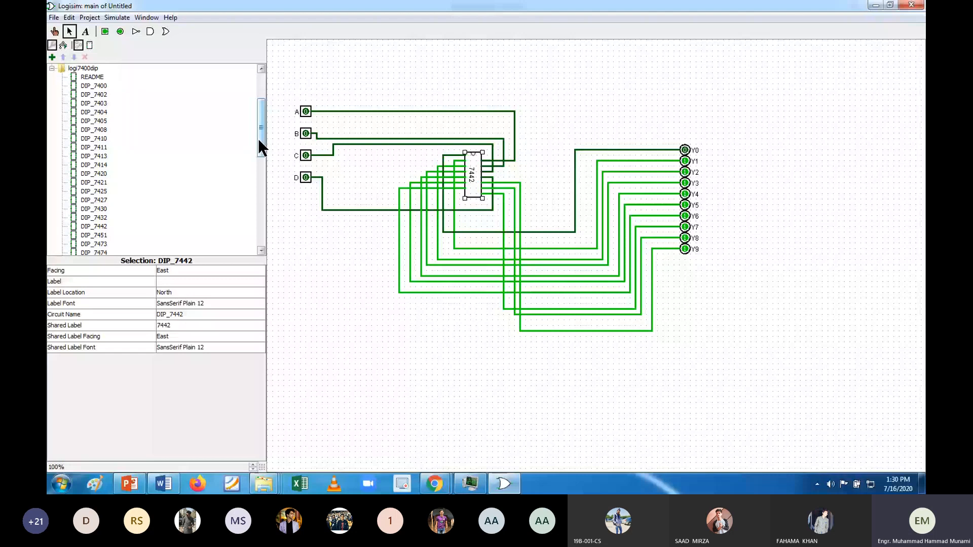
Activate the Poke tool and set input A to 1 to test the decoder.
drag(259, 141, 263, 118)
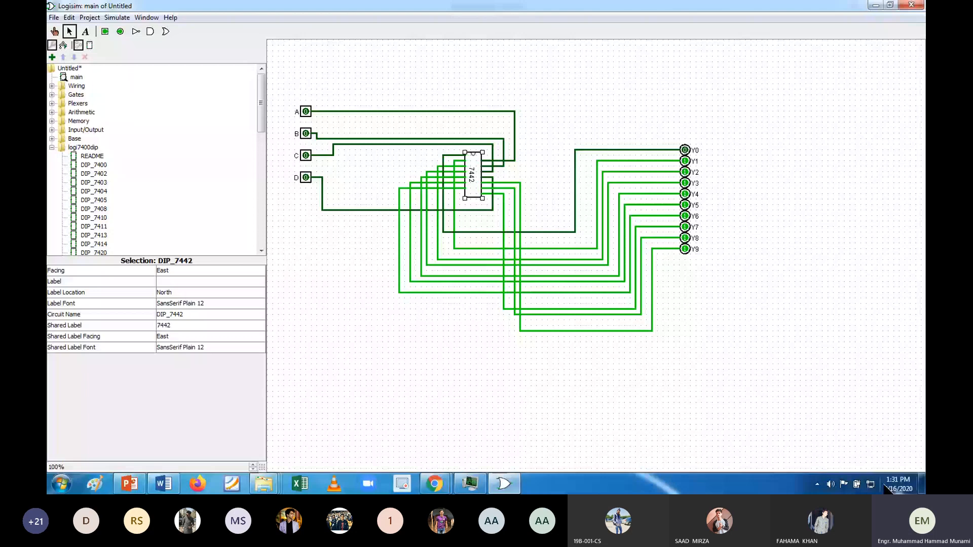
key(ctrl+1)
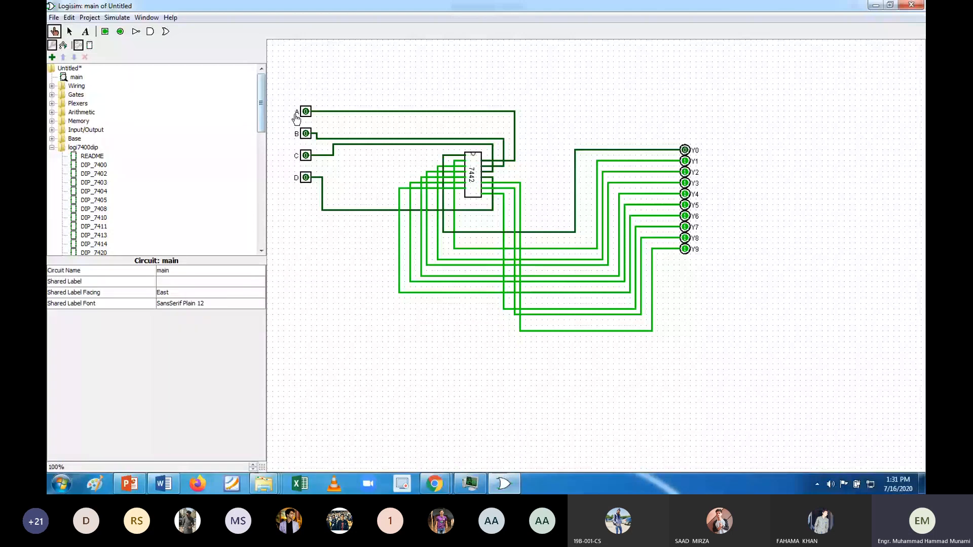
click(303, 112)
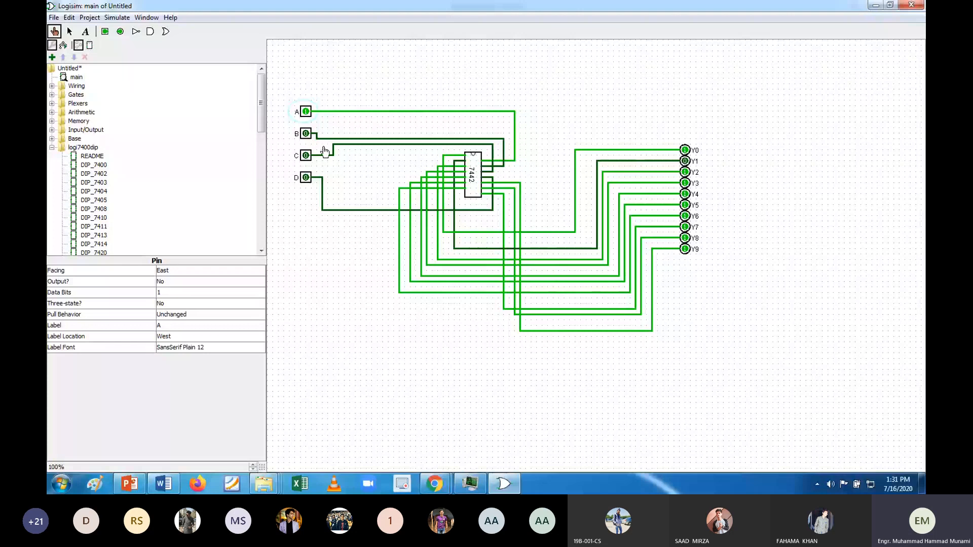
Examine the BCD-to-decimal decoder truth table in the Word lab document and return to the Logisim circuit.
key(alt+Tab)
scroll(387, 282, up, 10)
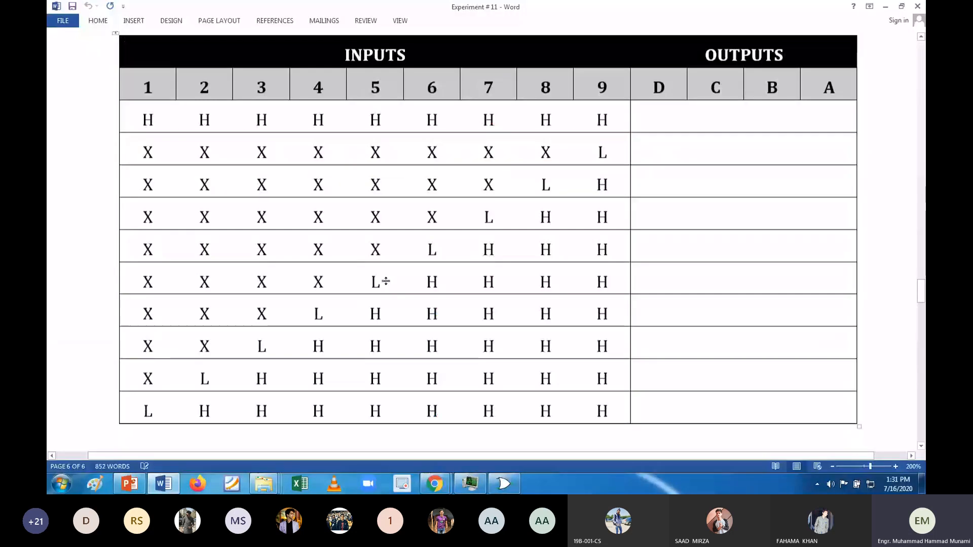
scroll(386, 281, up, 20)
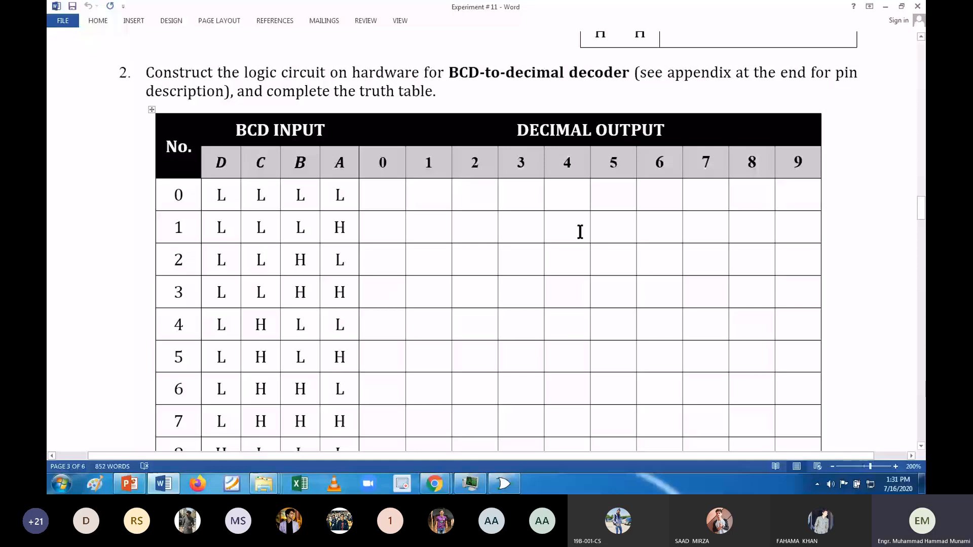
scroll(579, 231, down, 1)
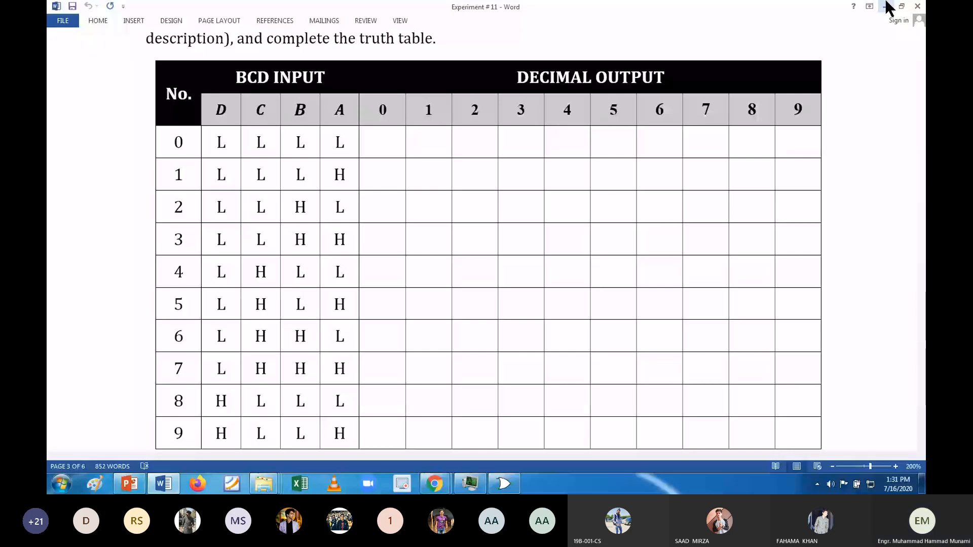
click(886, 7)
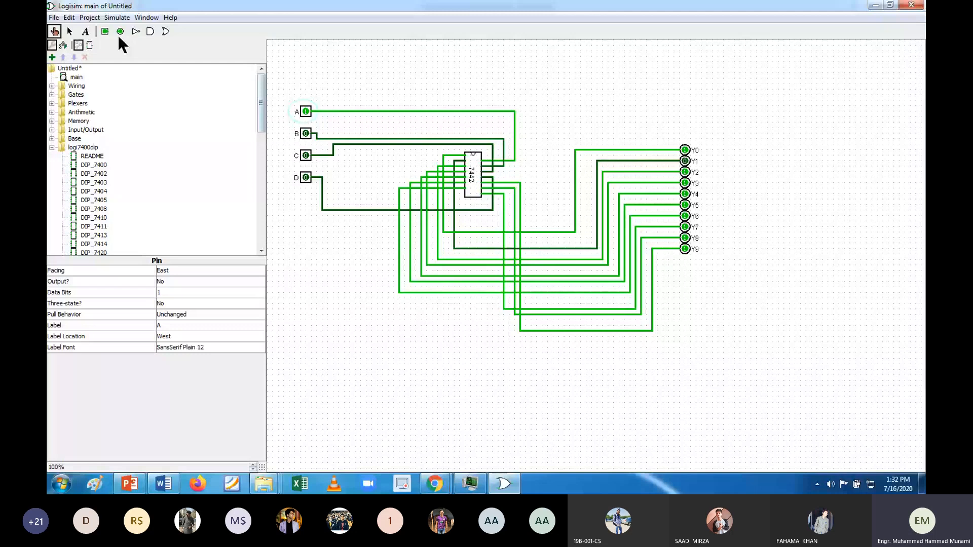
Test the codes for 2 and 4 by setting only input B to 1, followed by only input C.
click(305, 112)
click(306, 133)
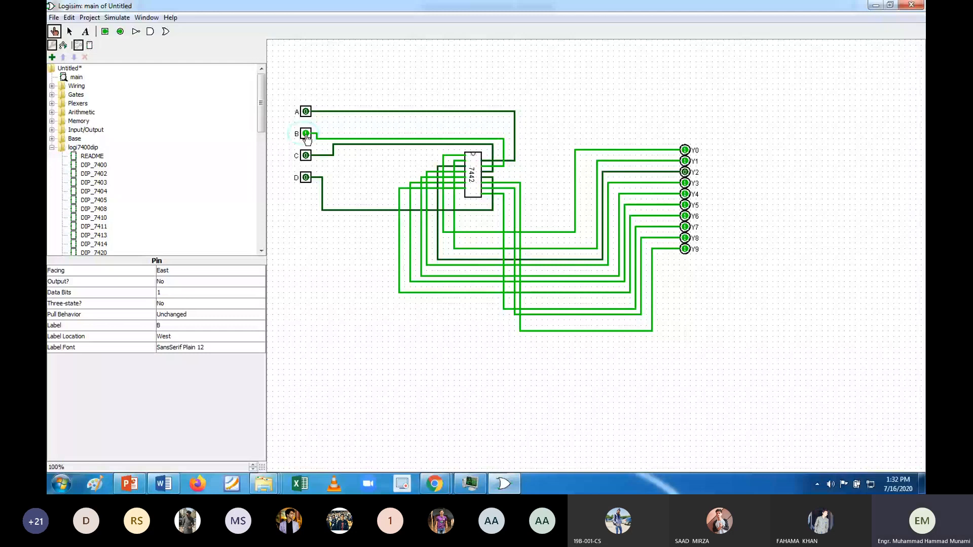
click(307, 134)
click(306, 156)
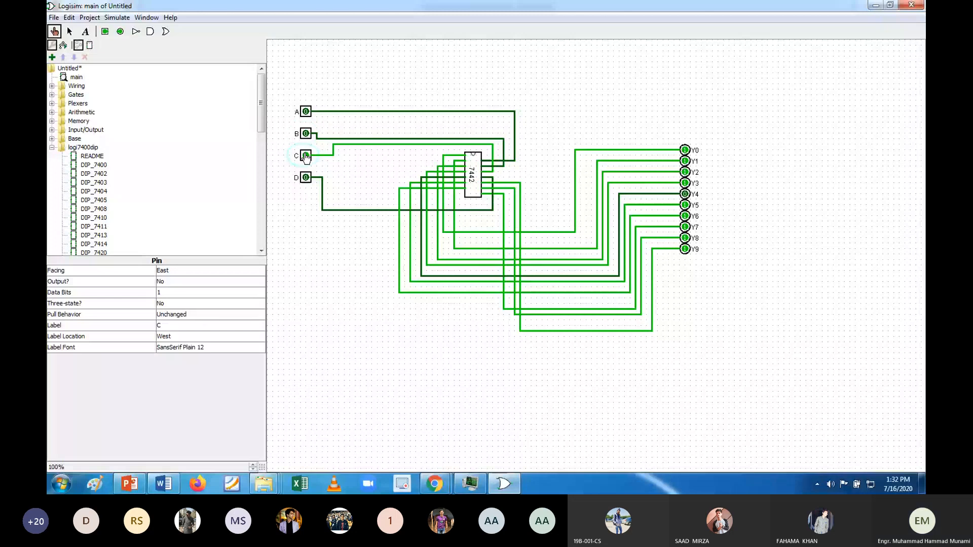
Test the code for 9 by setting input C to 0 and inputs A and D to 1.
click(306, 156)
click(306, 111)
click(306, 178)
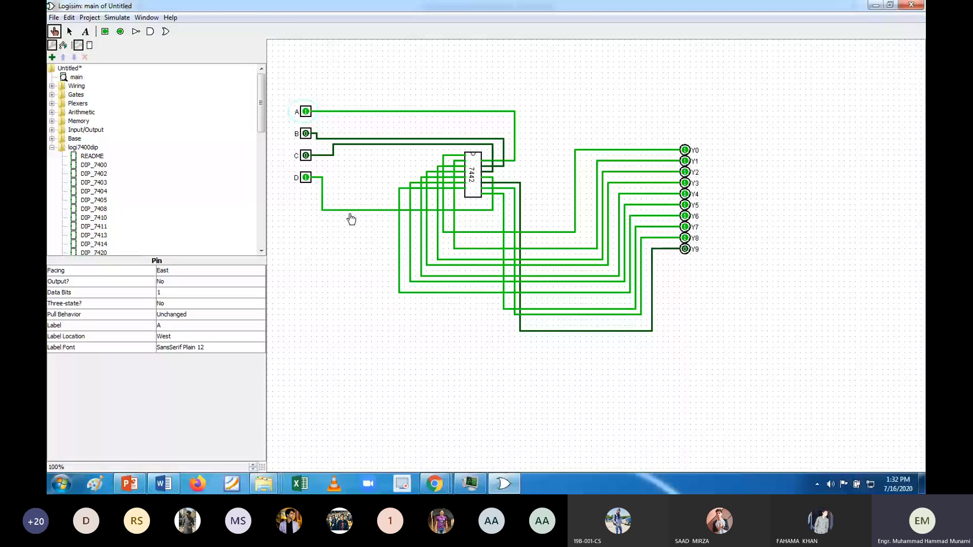
Review the lab tasks in the Word document up to the BCD-to-7-segment decoder and glance at the related YouTube video in Chrome.
mouse_move(242, 486)
click(163, 484)
scroll(353, 276, up, 5)
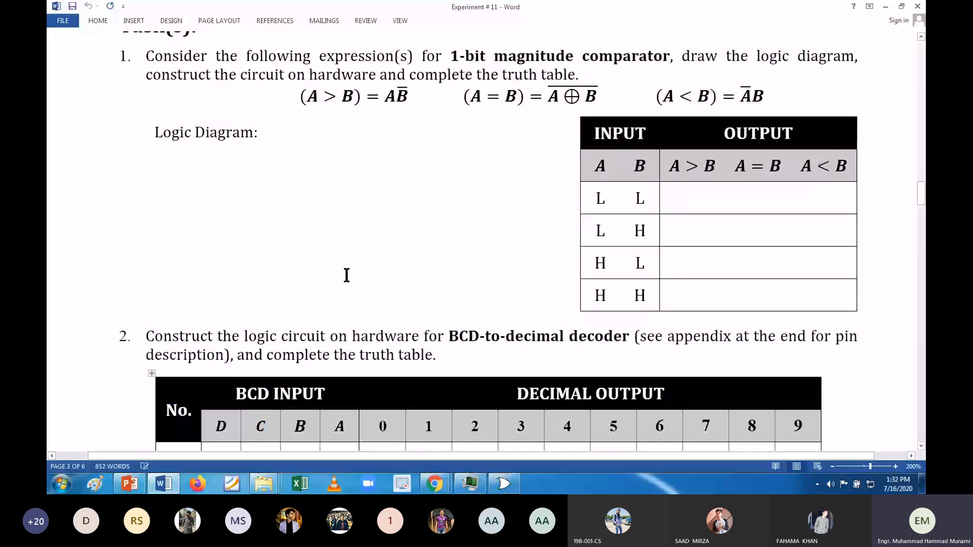
scroll(347, 276, down, 10)
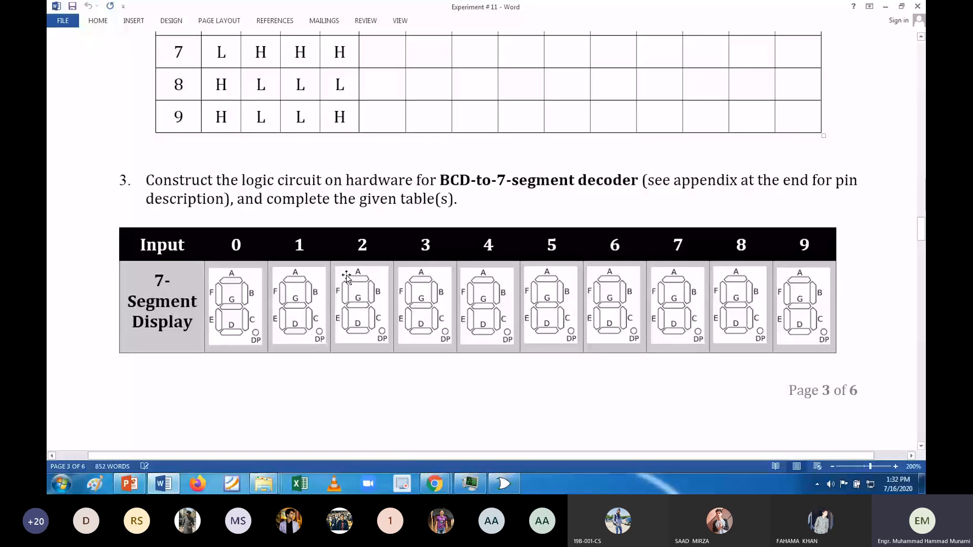
key(alt+Tab)
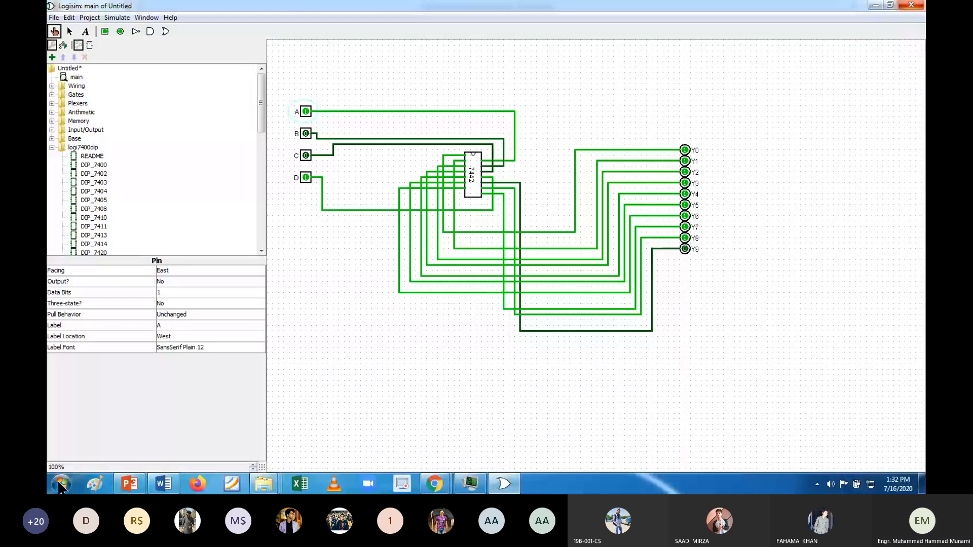
click(163, 484)
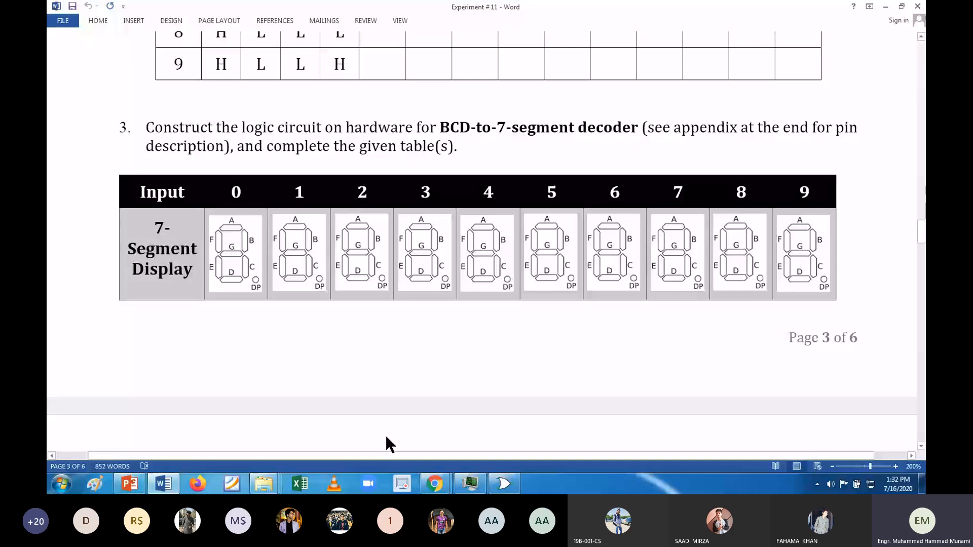
click(435, 484)
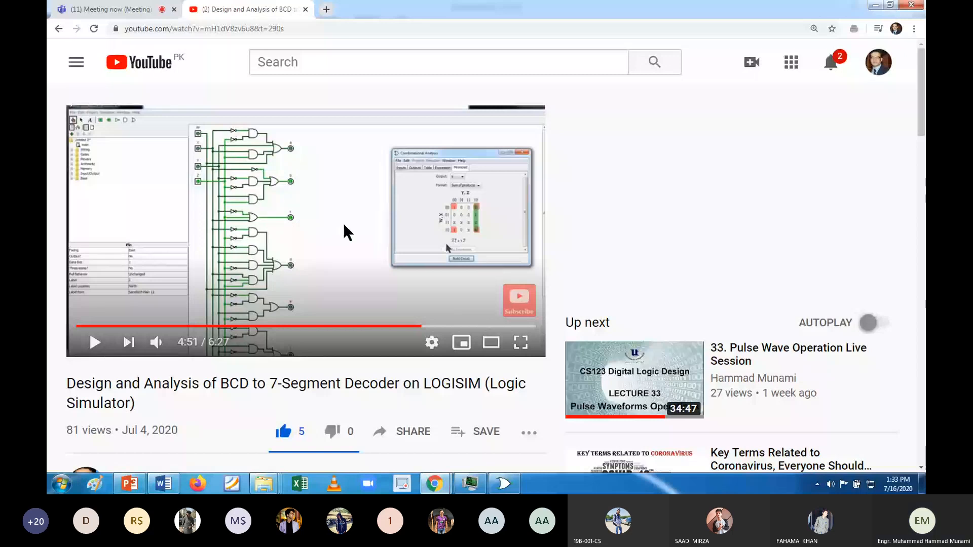
key(alt+Tab)
Examine the BCD-to-7-segment decoder table in the Word lab document, including its LT, RBI and BI/RBO function rows.
scroll(276, 256, down, 3)
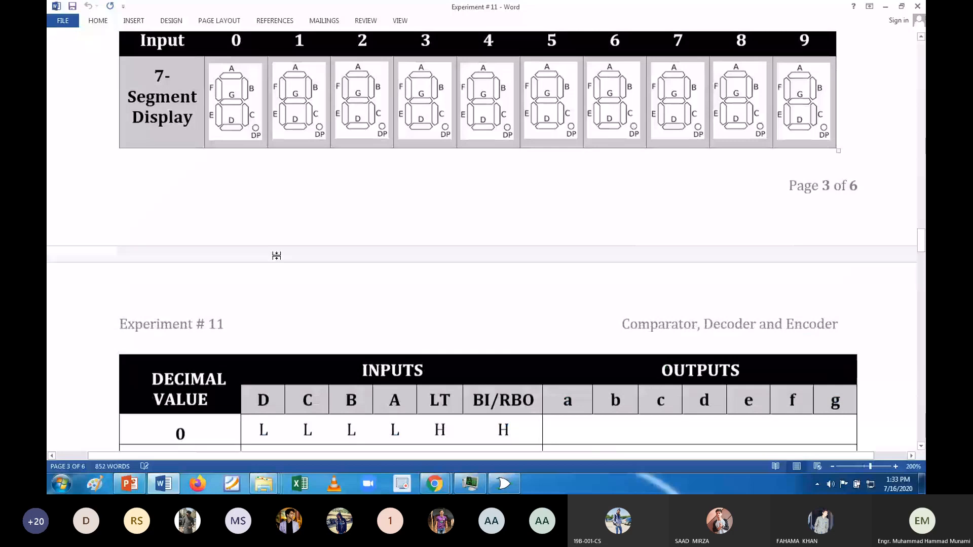
scroll(277, 256, down, 4)
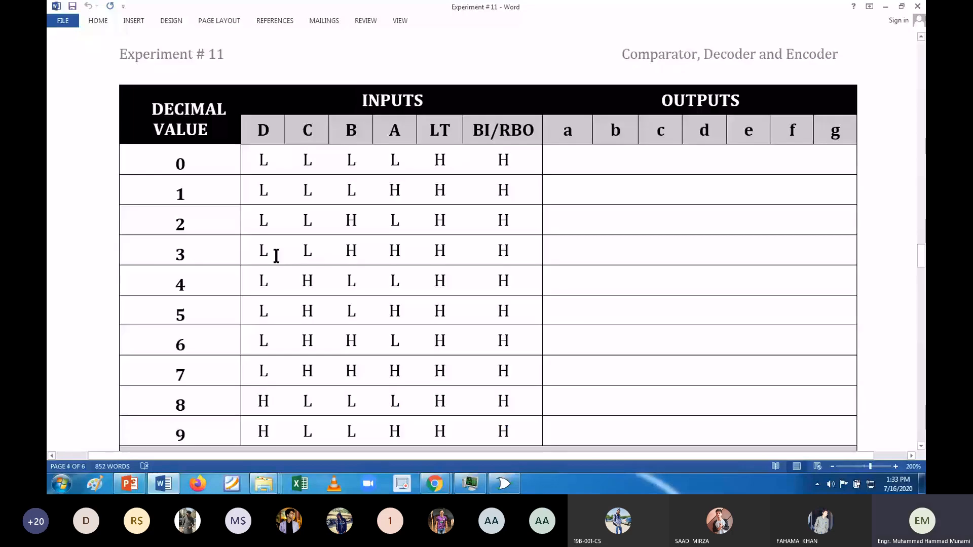
scroll(276, 255, down, 3)
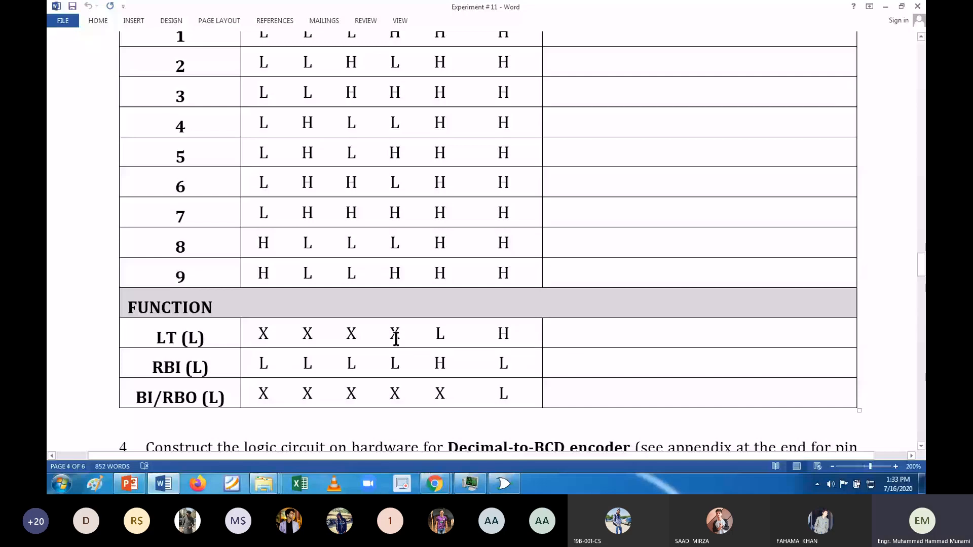
scroll(396, 340, up, 3)
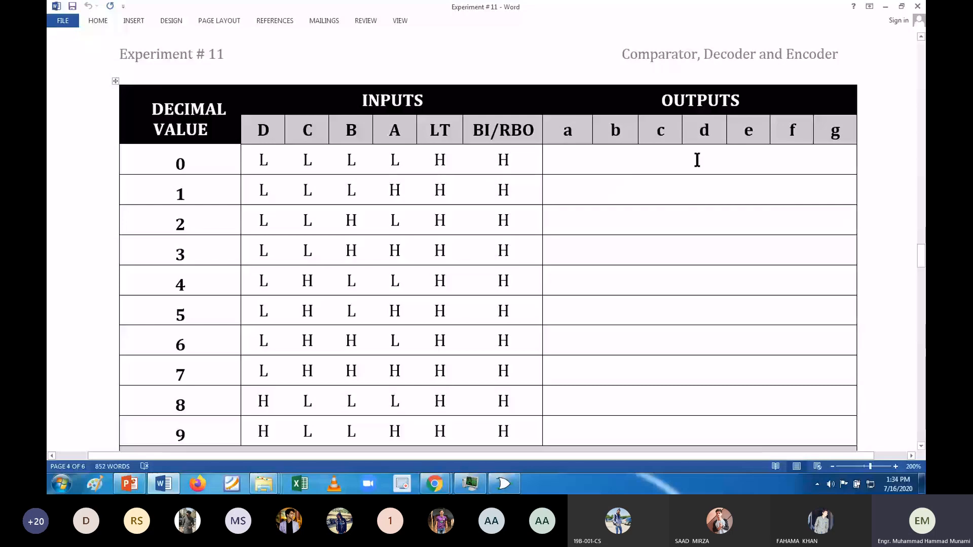
scroll(602, 184, down, 5)
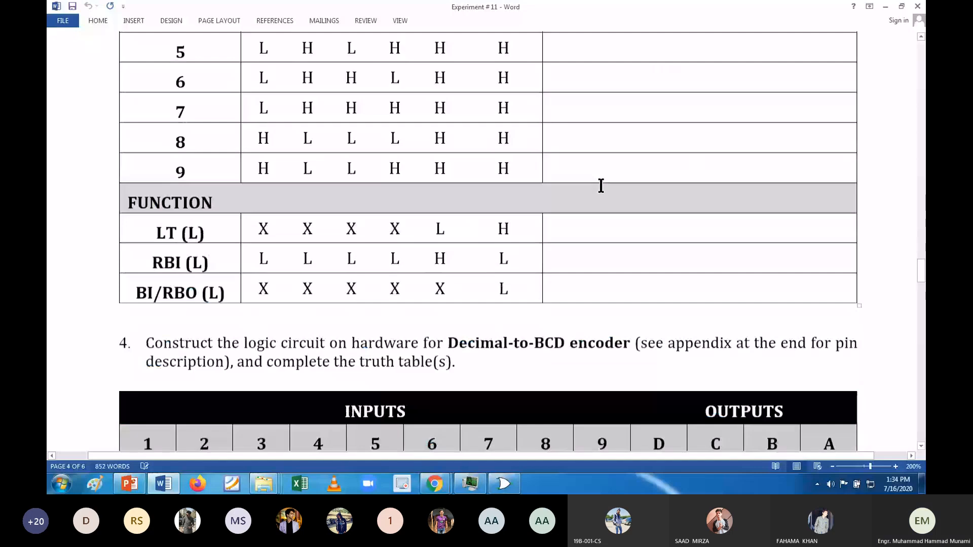
Examine the Decimal-to-BCD encoder truth table and the encoder and decoder figures in the lab document.
scroll(601, 186, down, 4)
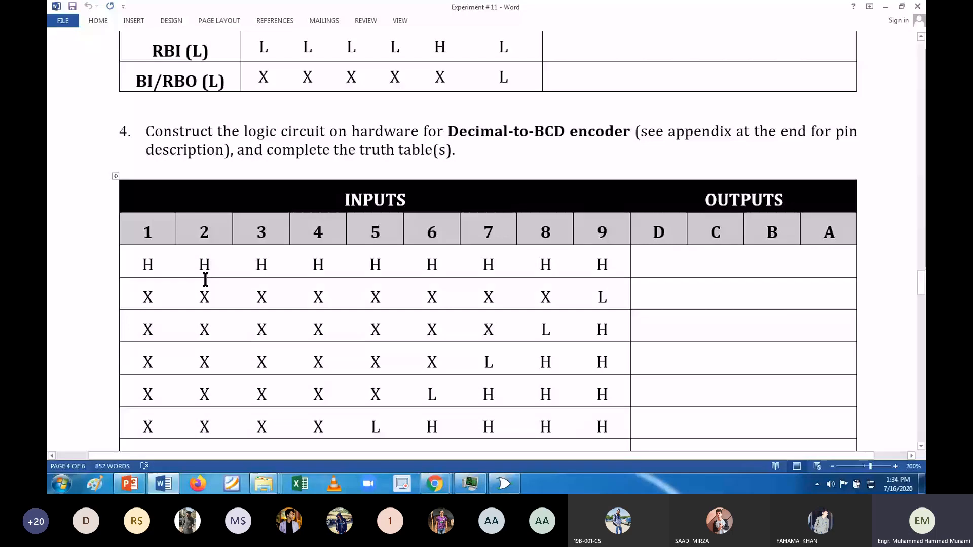
scroll(338, 389, down, 1)
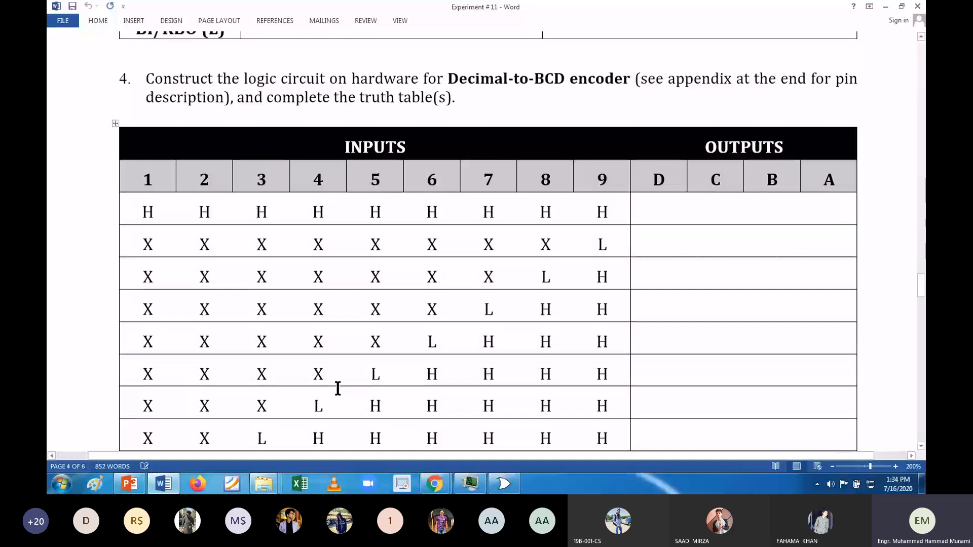
scroll(338, 389, up, 20)
scroll(338, 389, up, 20)
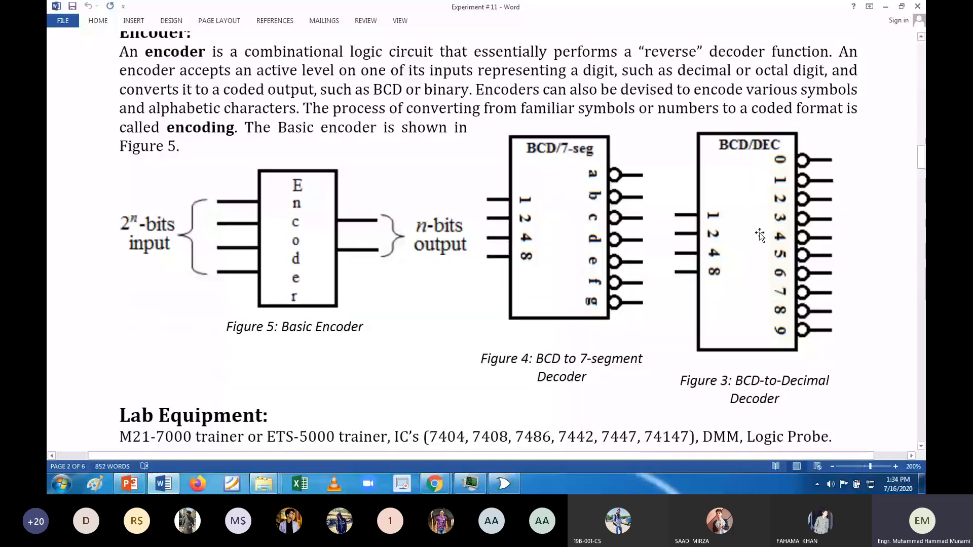
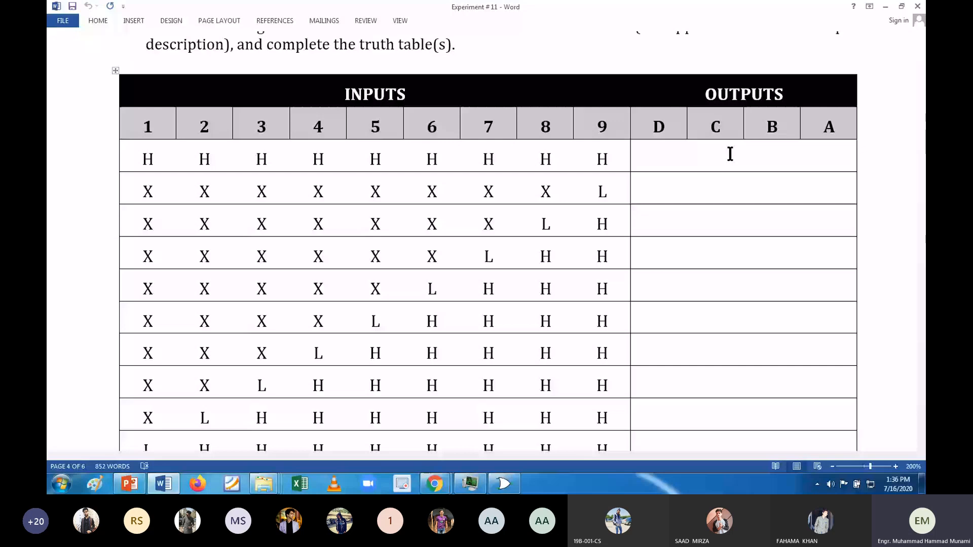
scroll(730, 154, down, 5)
key(alt+Tab)
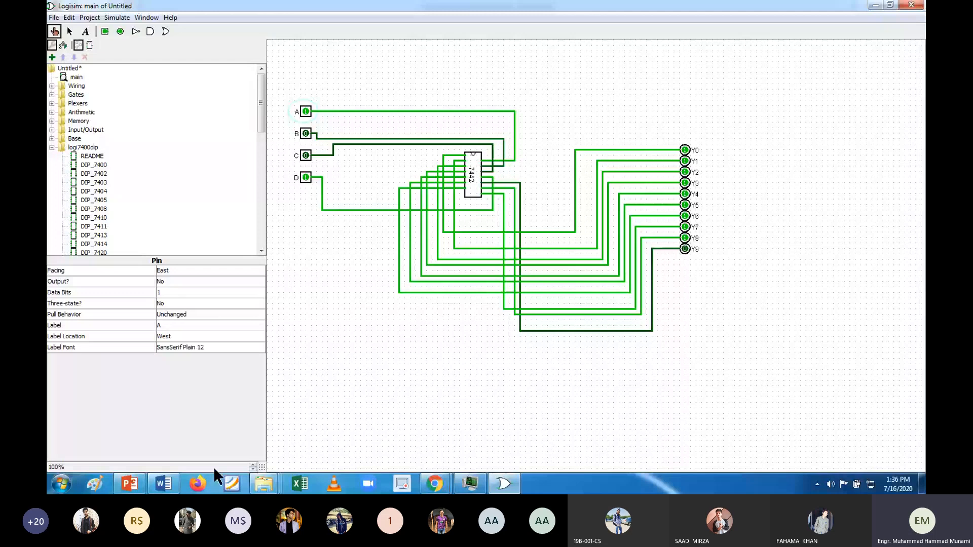
key(alt+Tab)
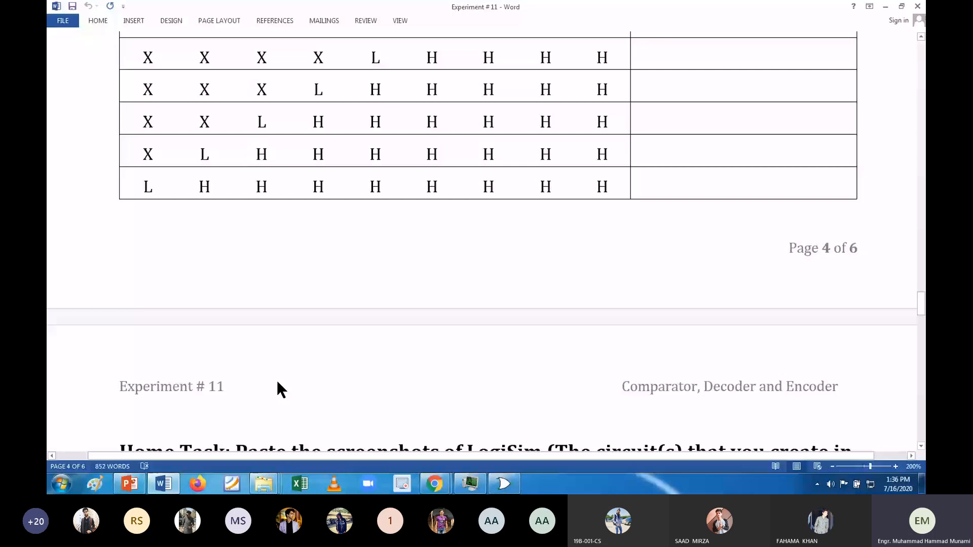
Compare the 74147 priority encoder pinout in the appendix with the Decimal-to-BCD encoder truth table.
scroll(279, 387, down, 20)
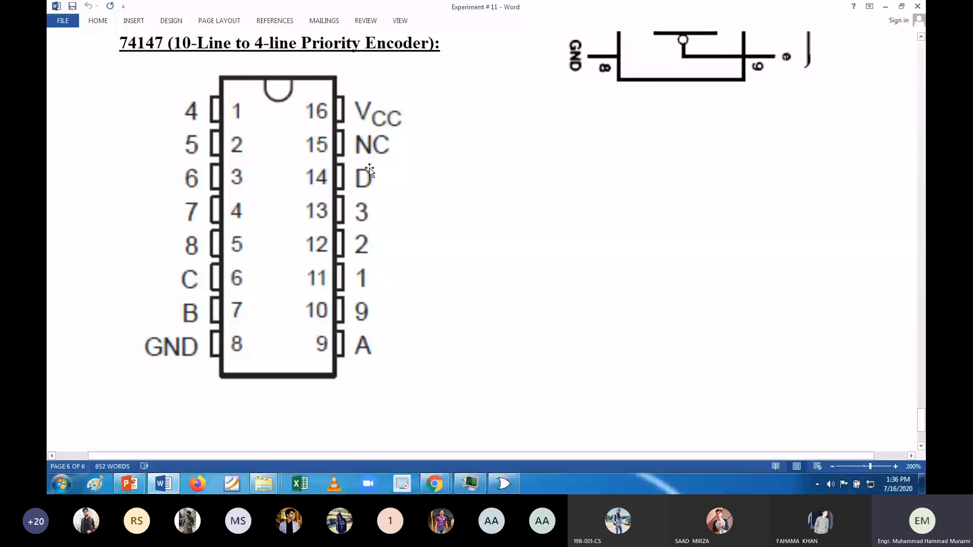
scroll(370, 171, up, 20)
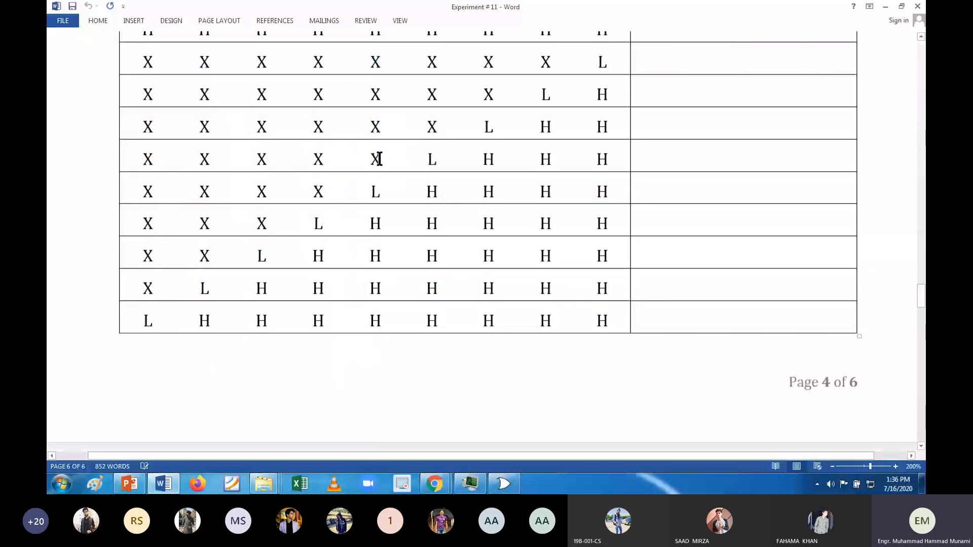
scroll(379, 159, up, 3)
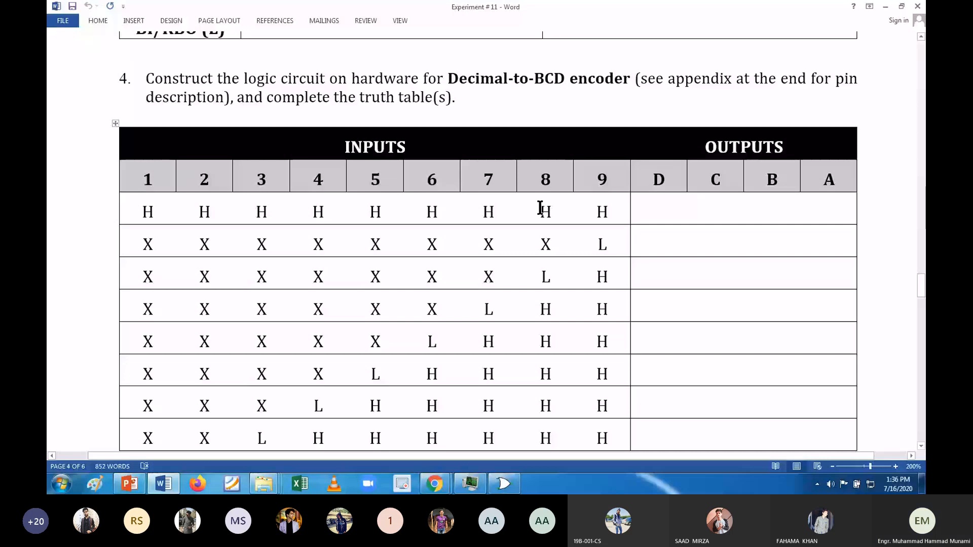
scroll(538, 208, down, 20)
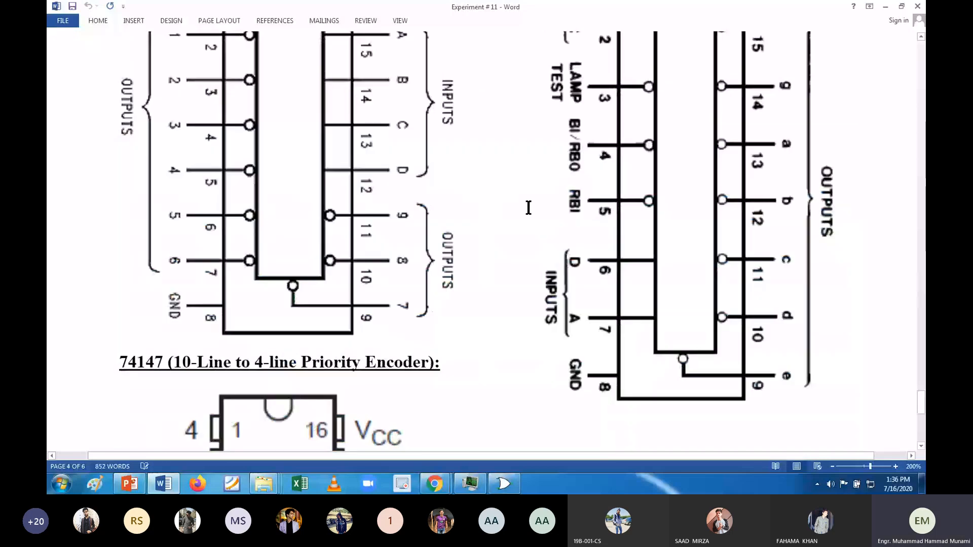
scroll(529, 208, down, 5)
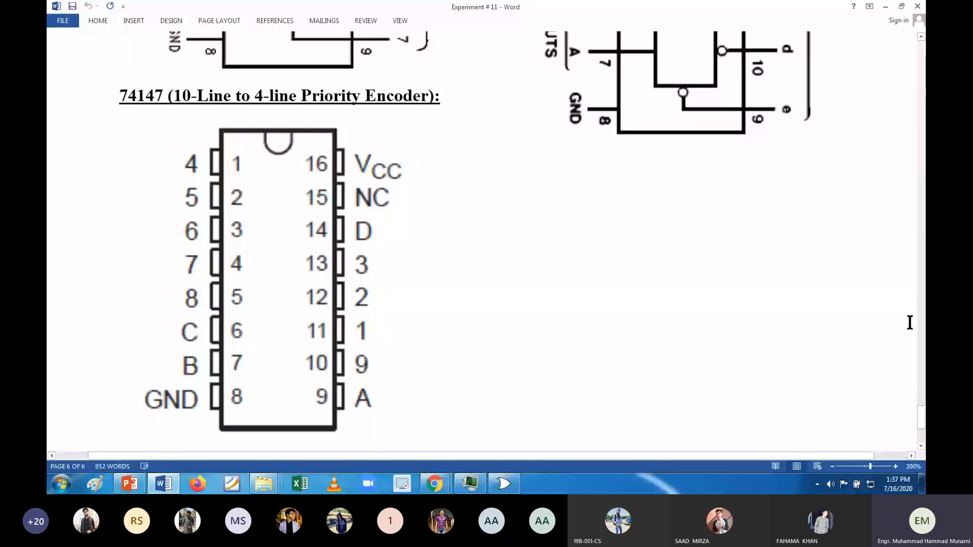
Create a new project in Logisim and recheck the 74147 pinout in the Word lab document.
key(alt+Tab)
click(54, 17)
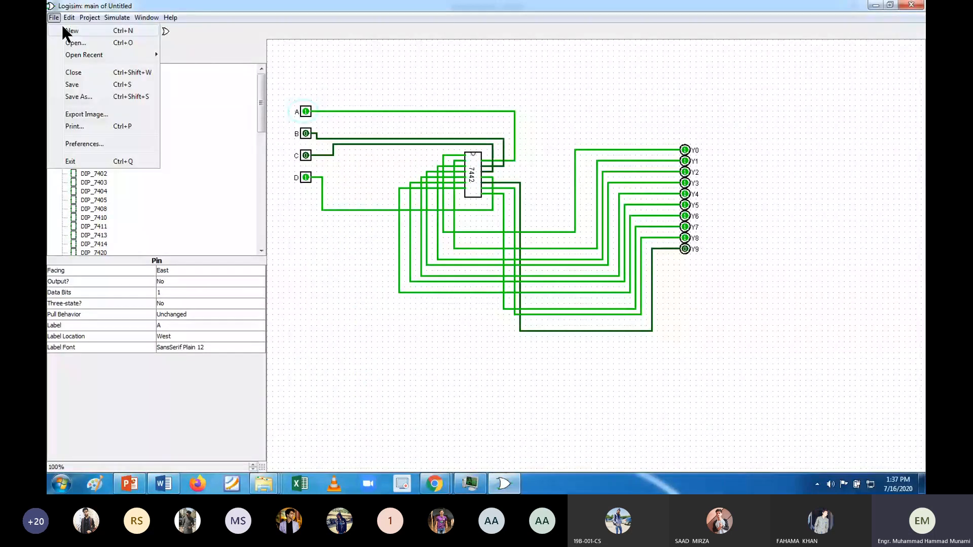
click(64, 30)
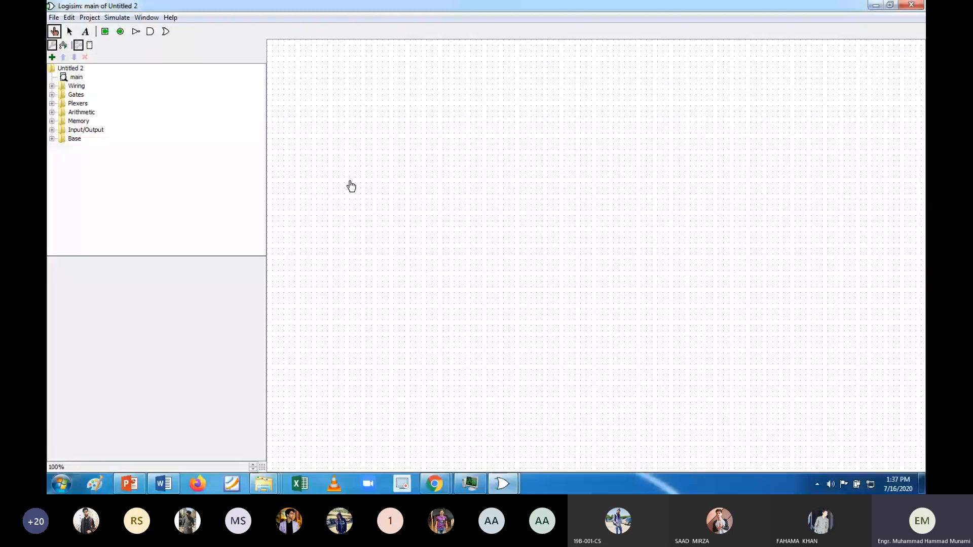
key(alt+Tab)
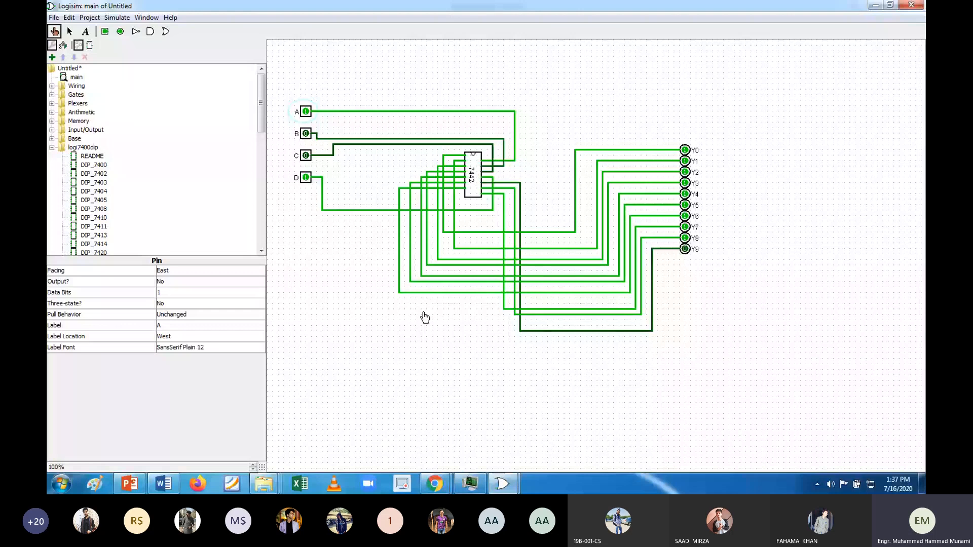
key(alt+Tab)
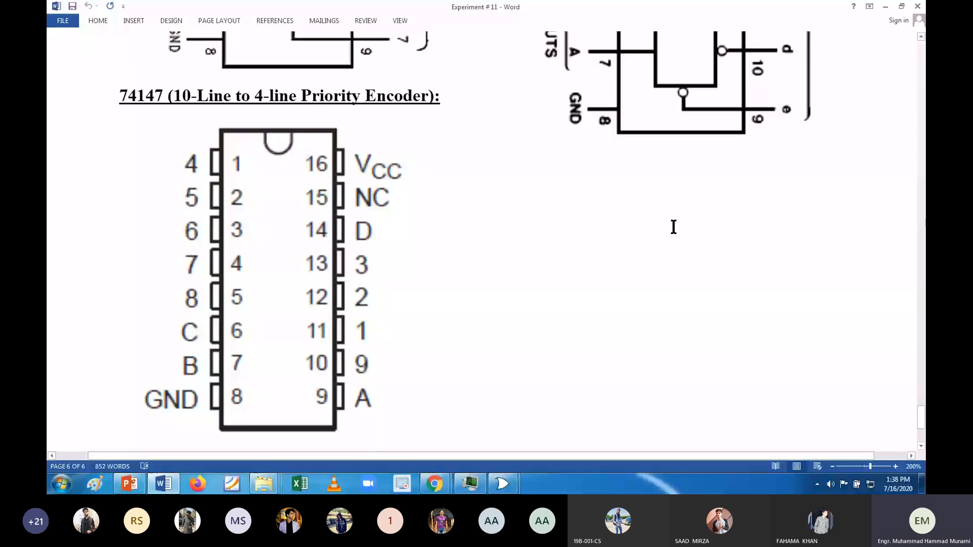
Return to the new Logisim project and load the logi7400dip.circ file as a Logisim library.
click(507, 487)
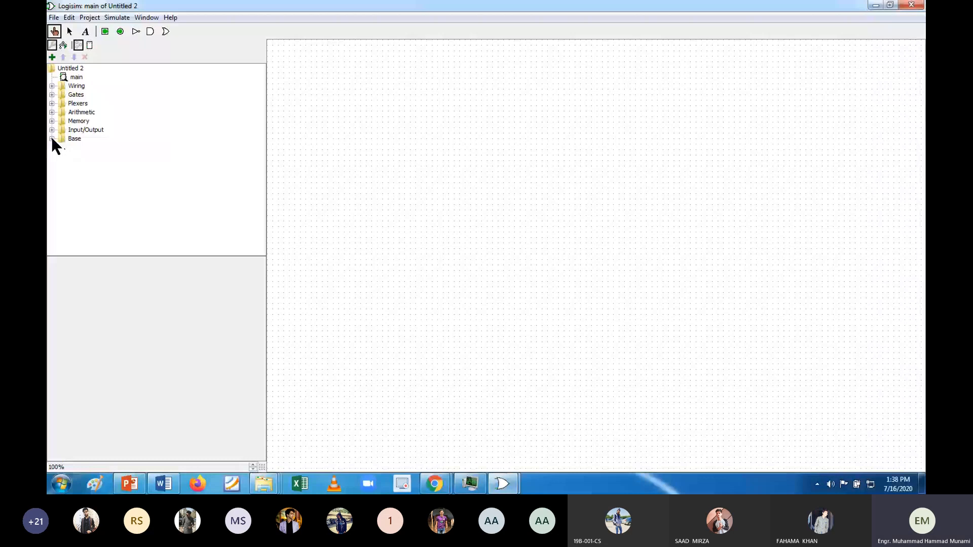
click(90, 17)
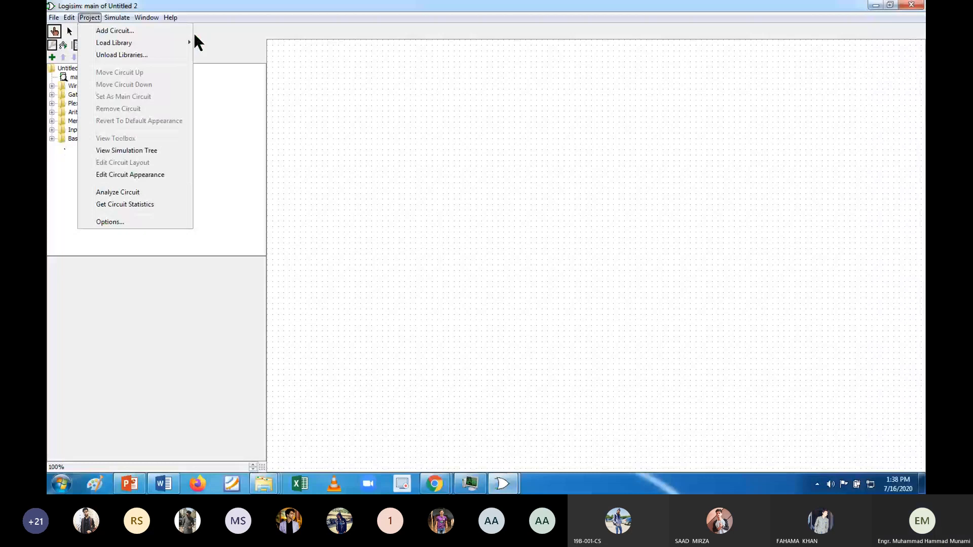
click(228, 54)
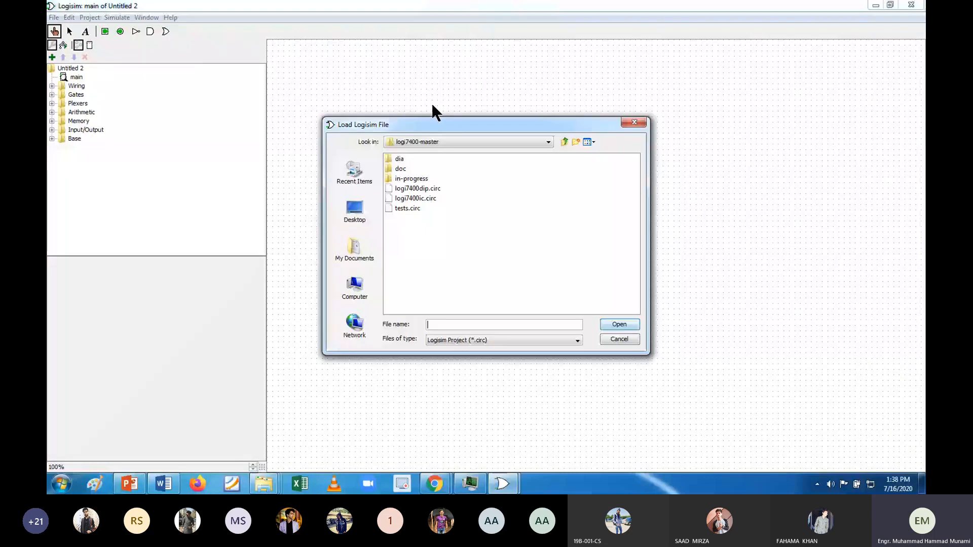
click(418, 188)
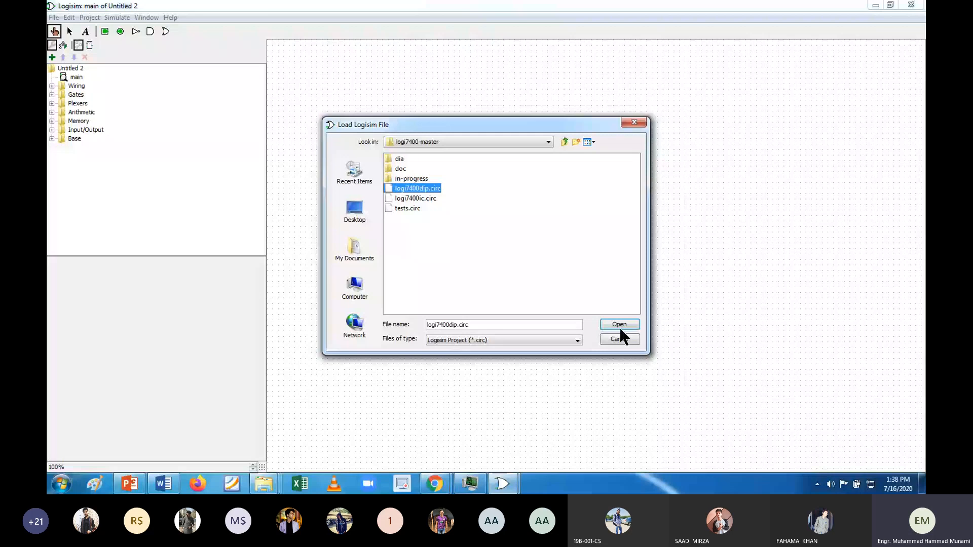
click(619, 327)
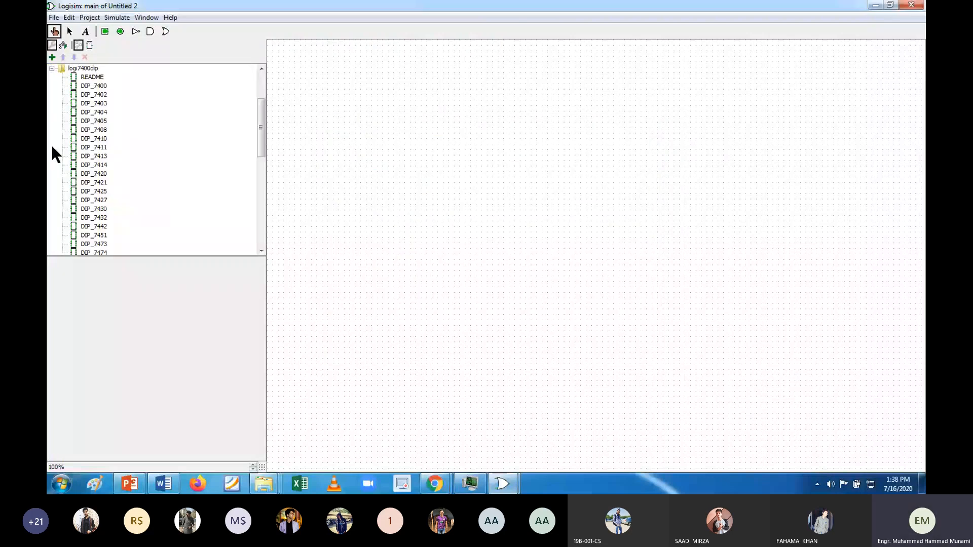
Place a DIP_74147 chip in the upper middle of the empty Logisim canvas, checking its pinout in the Word lab document.
click(172, 486)
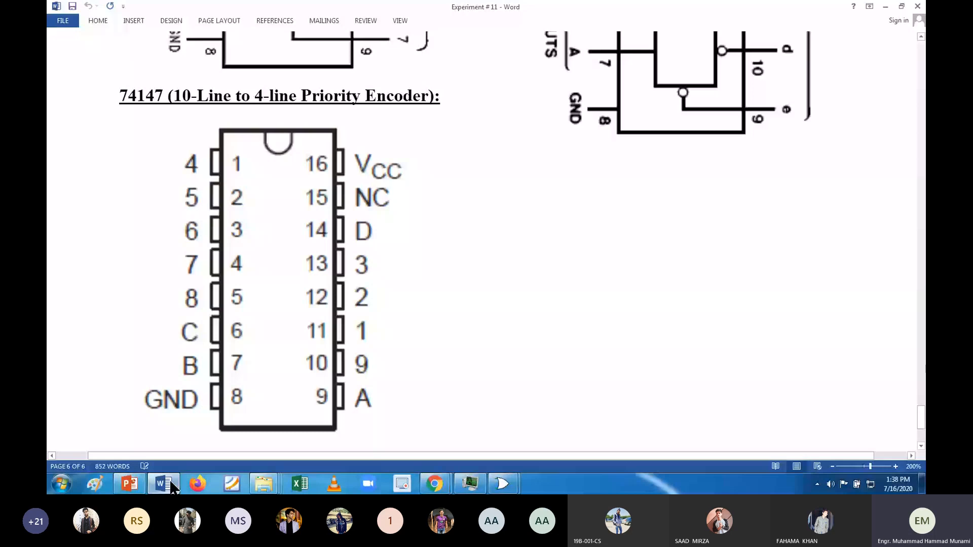
click(172, 486)
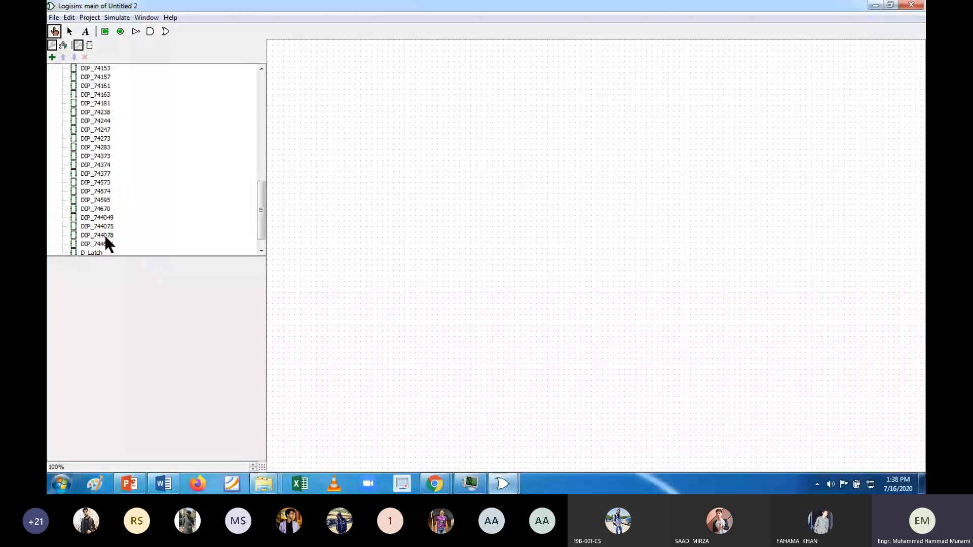
scroll(100, 75, up, 1)
click(101, 76)
click(539, 126)
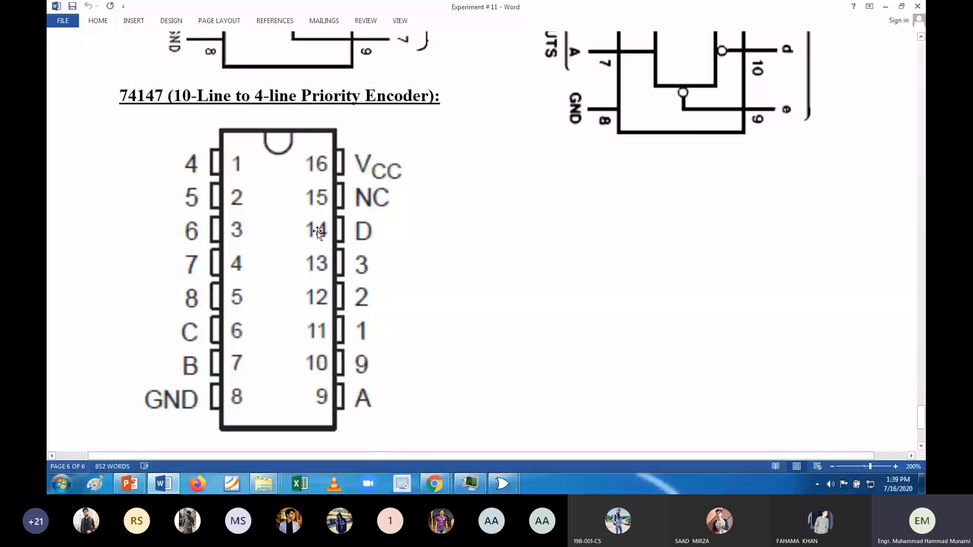
key(alt+Tab)
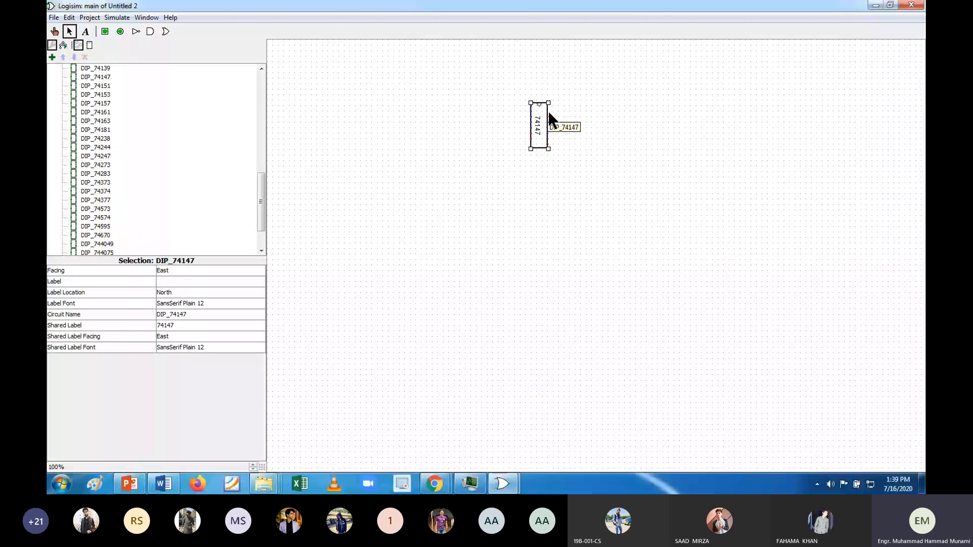
Move the 74147 chip a short distance to the left on the canvas.
right_click(540, 142)
click(605, 176)
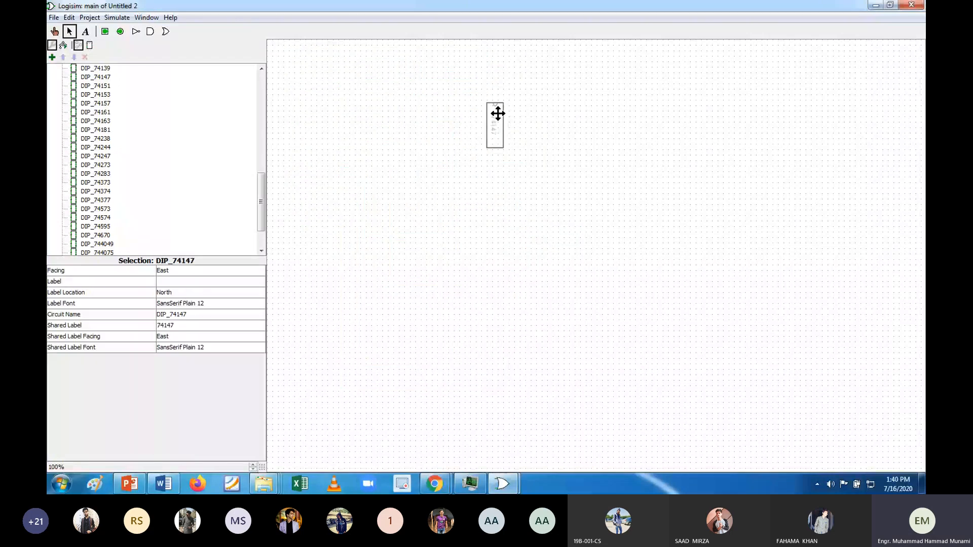
click(508, 114)
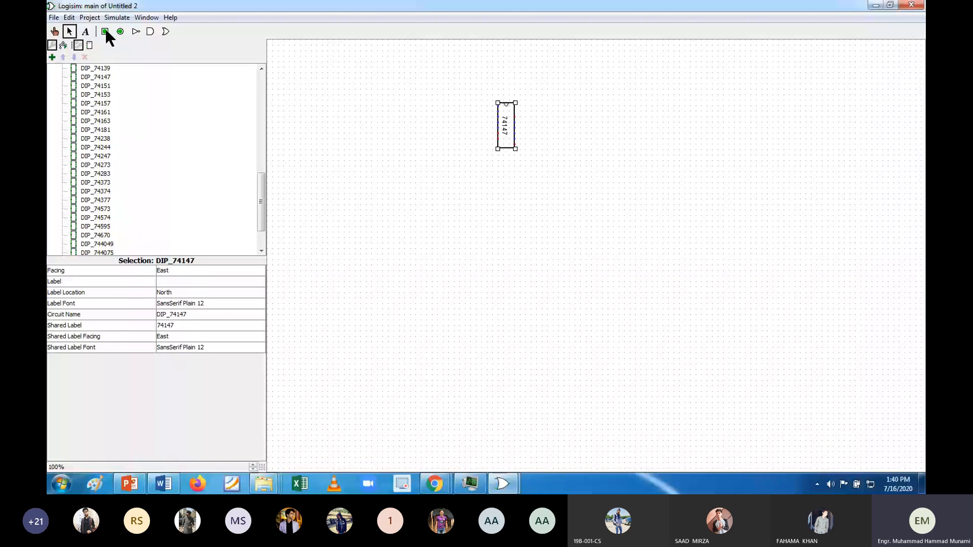
Place an input pin in the canvas's upper-left area with an east-facing LED directly above it, and wire the two together.
click(105, 31)
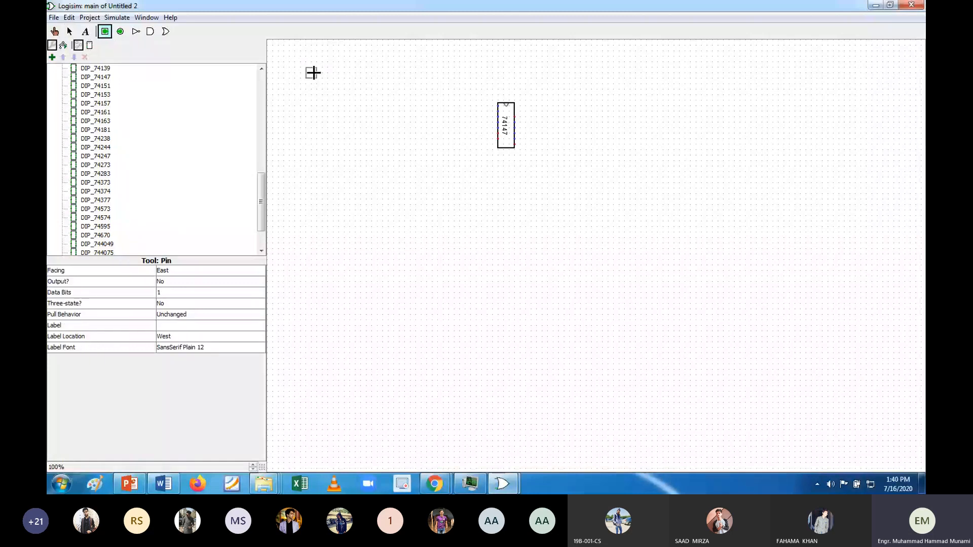
click(313, 73)
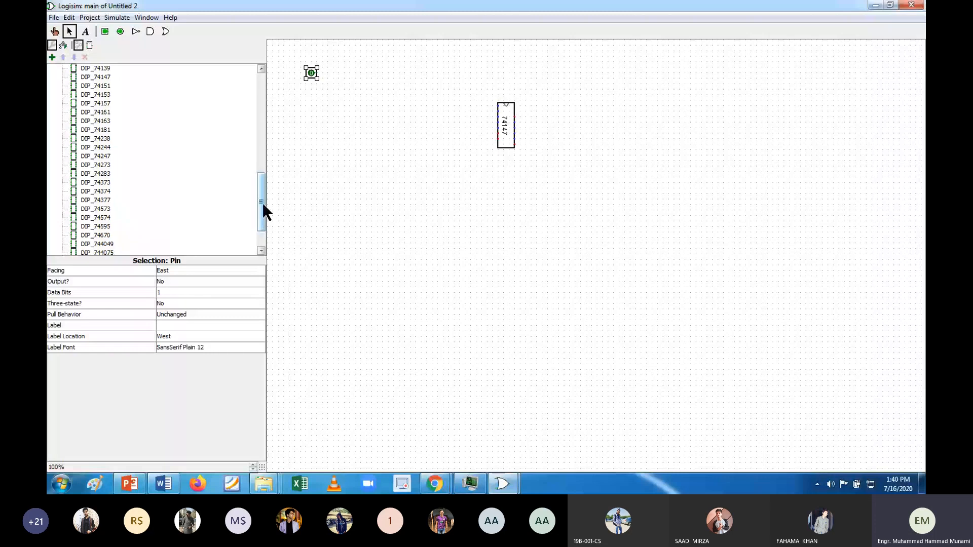
drag(263, 203, 262, 104)
click(76, 165)
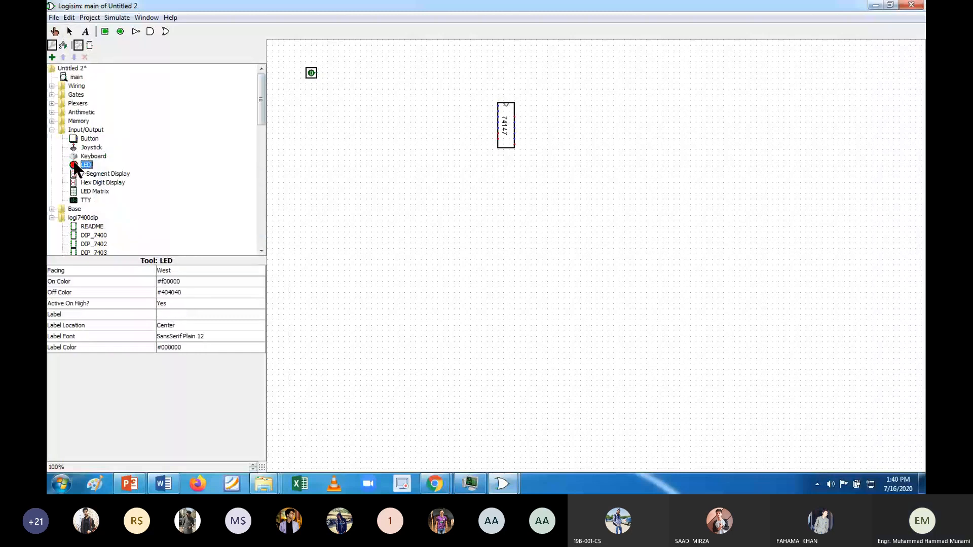
click(307, 61)
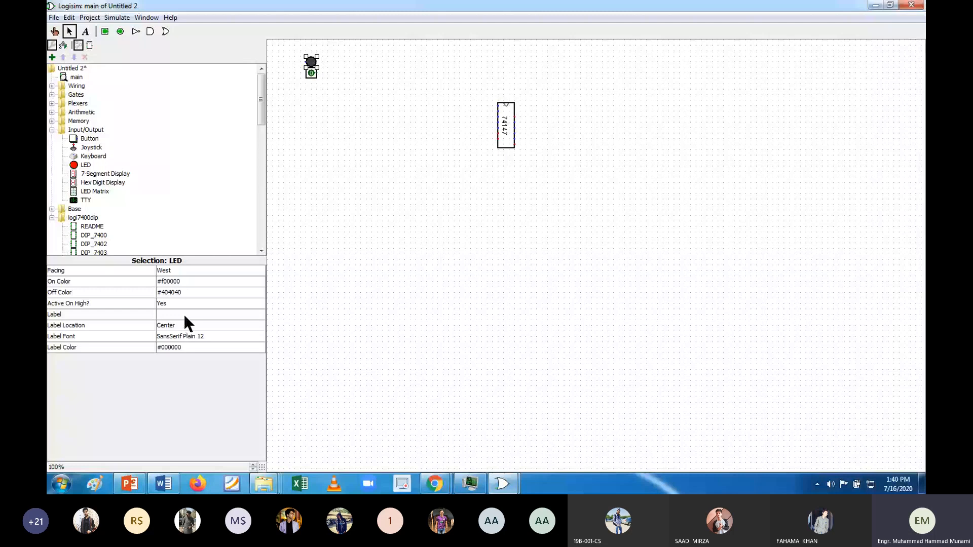
click(168, 271)
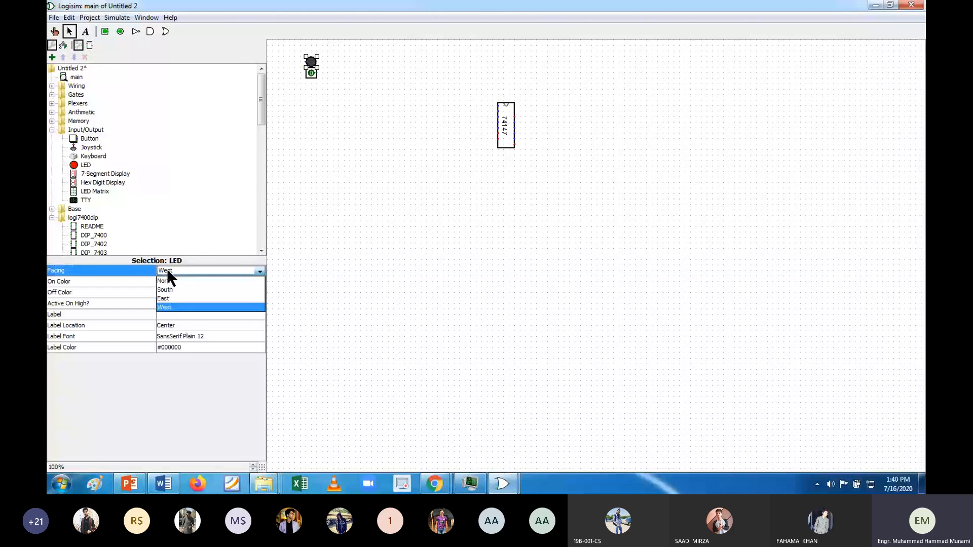
click(173, 299)
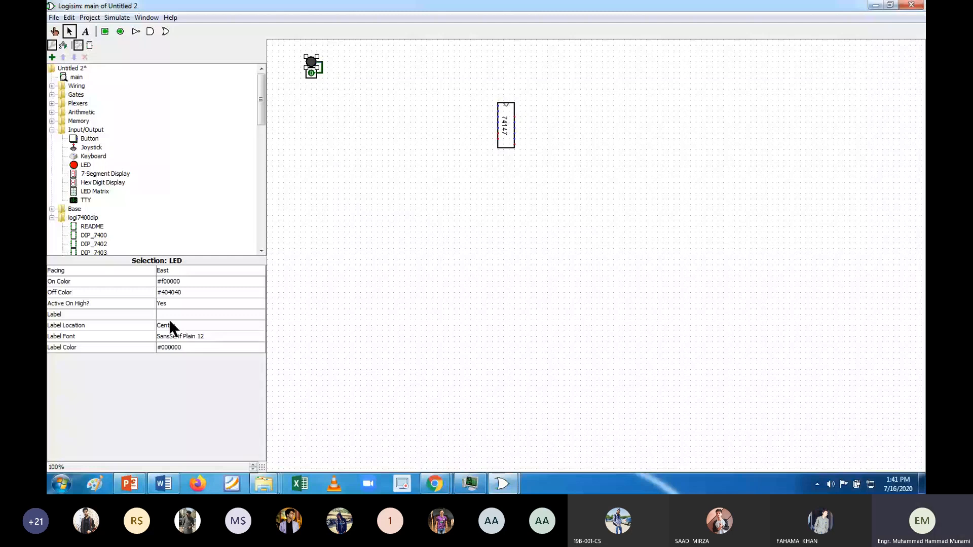
Set the LED's on colour to #000000 and its off colour to green #38FF26.
click(172, 348)
click(163, 229)
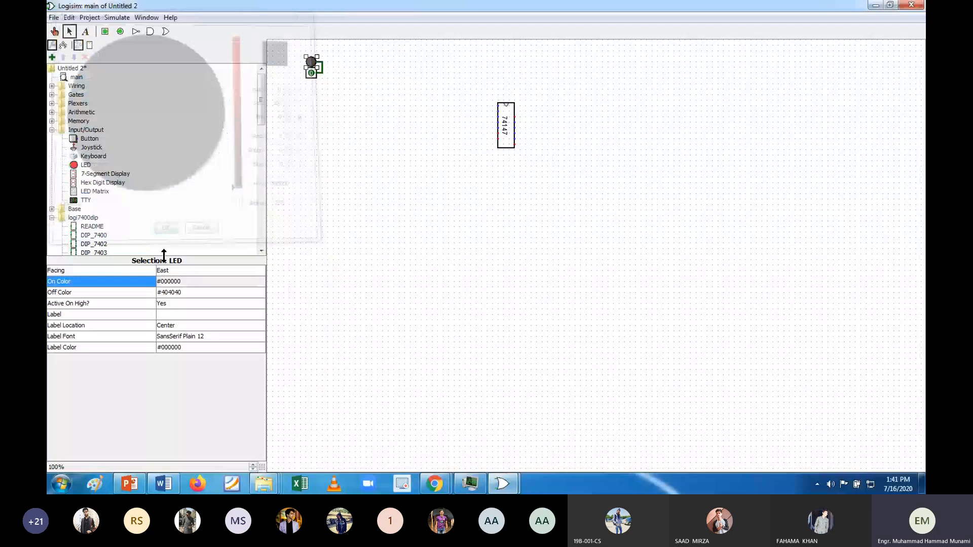
click(183, 281)
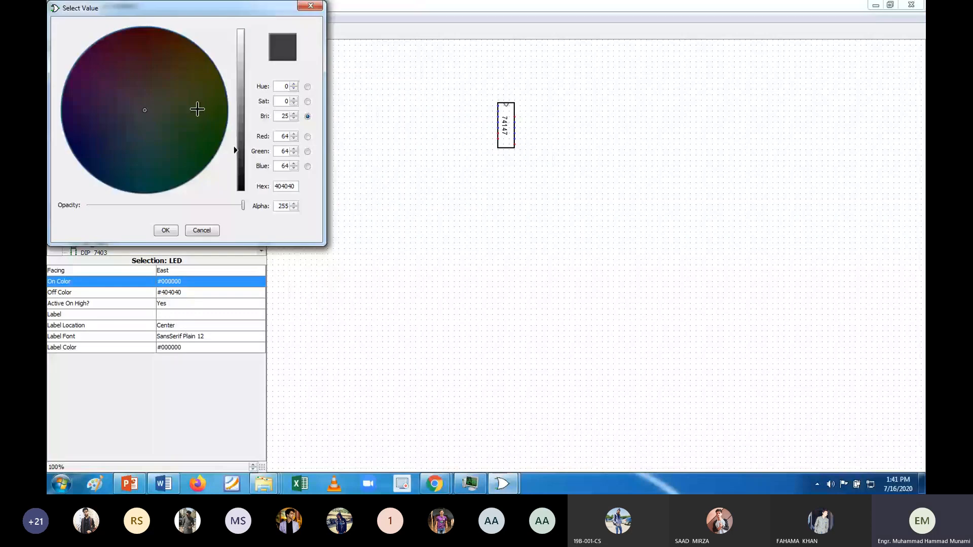
click(207, 140)
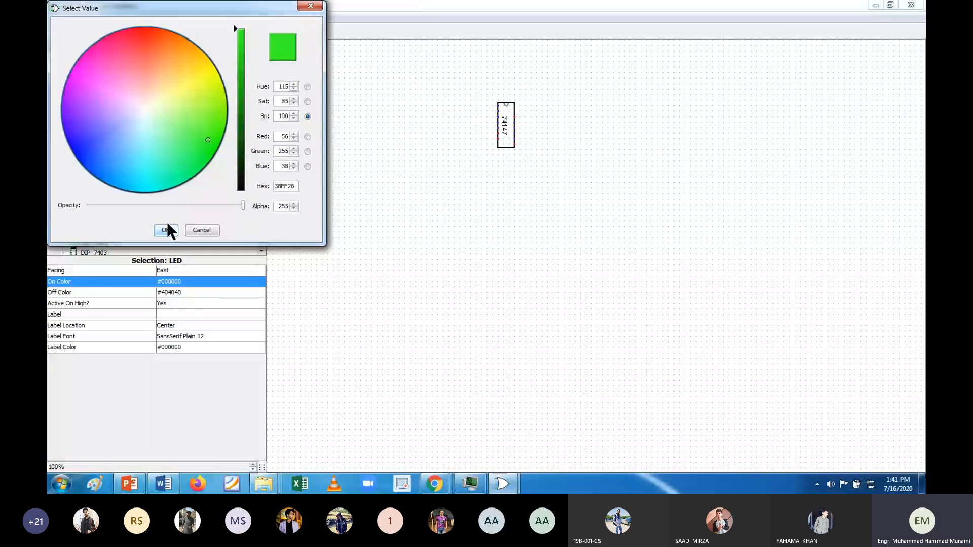
click(167, 231)
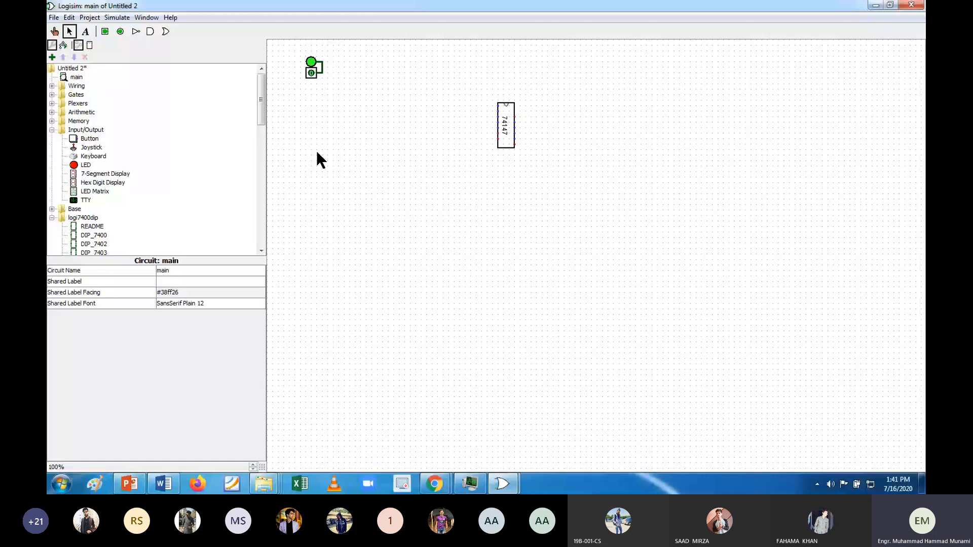
Label the input pin below the green LED as 1.
click(312, 72)
click(187, 326)
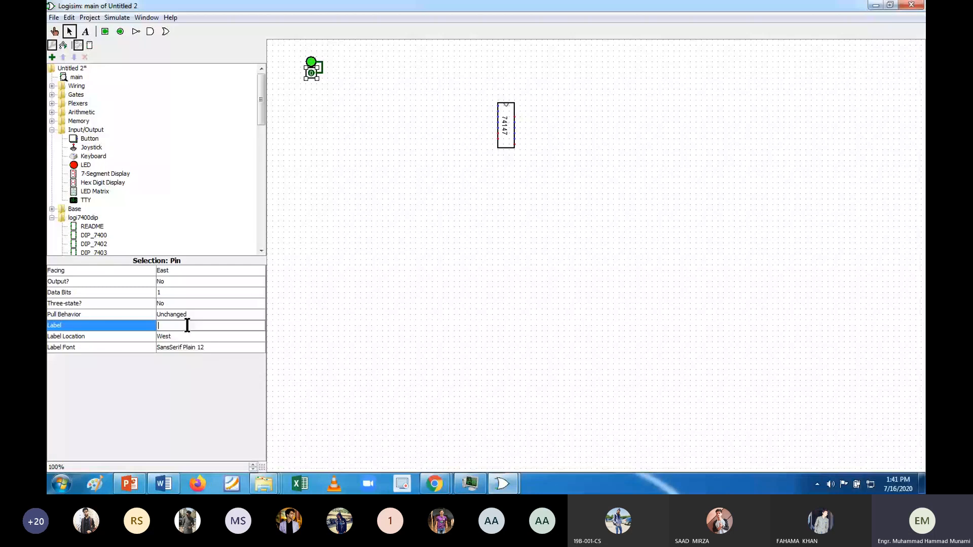
text(1)
key(Return)
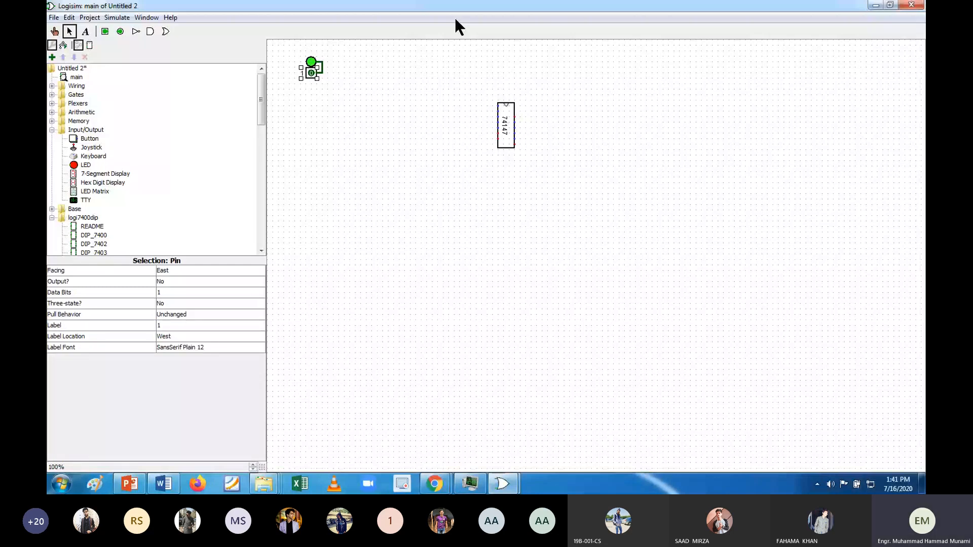
Copy the wired pin-and-LED pair twice into a column below the original, clearing the label of the second pin.
drag(333, 55, 297, 85)
drag(306, 72, 310, 95)
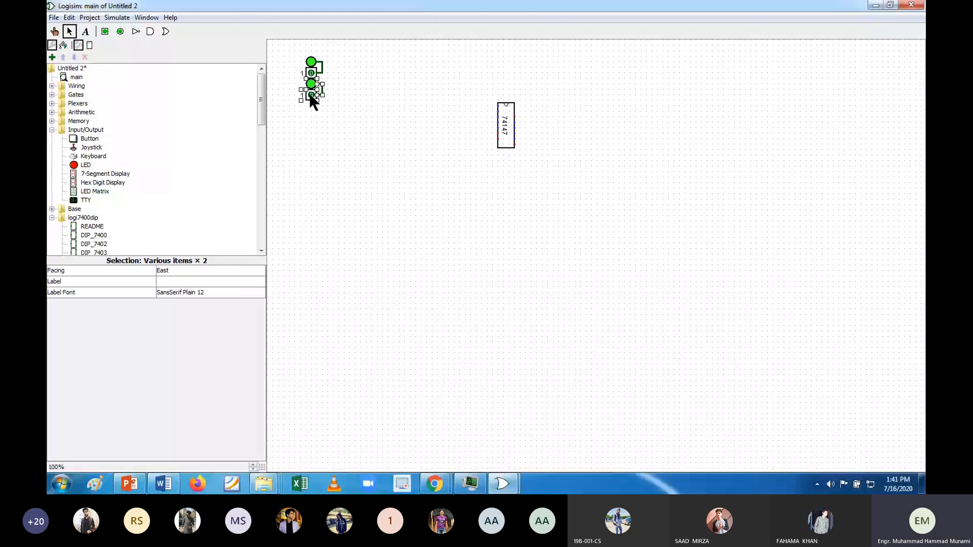
click(187, 282)
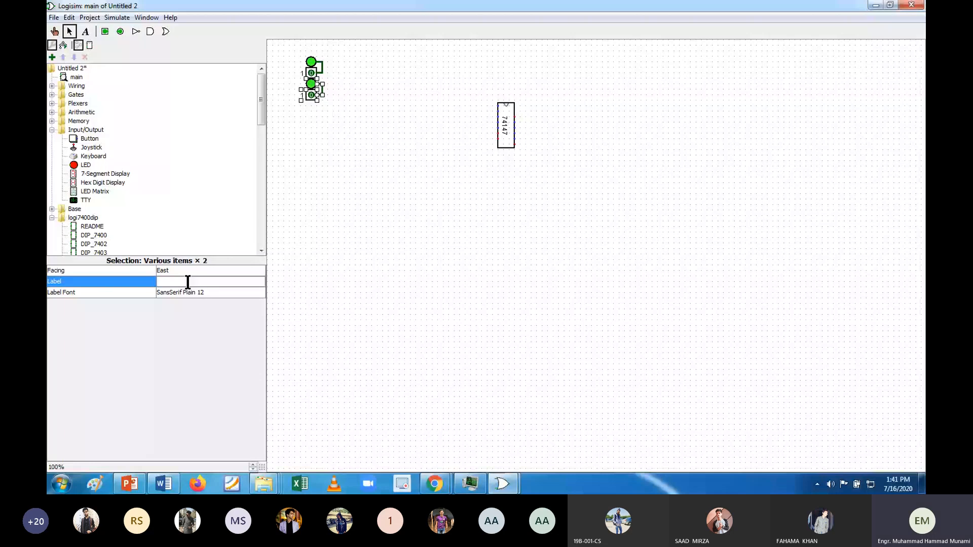
click(309, 100)
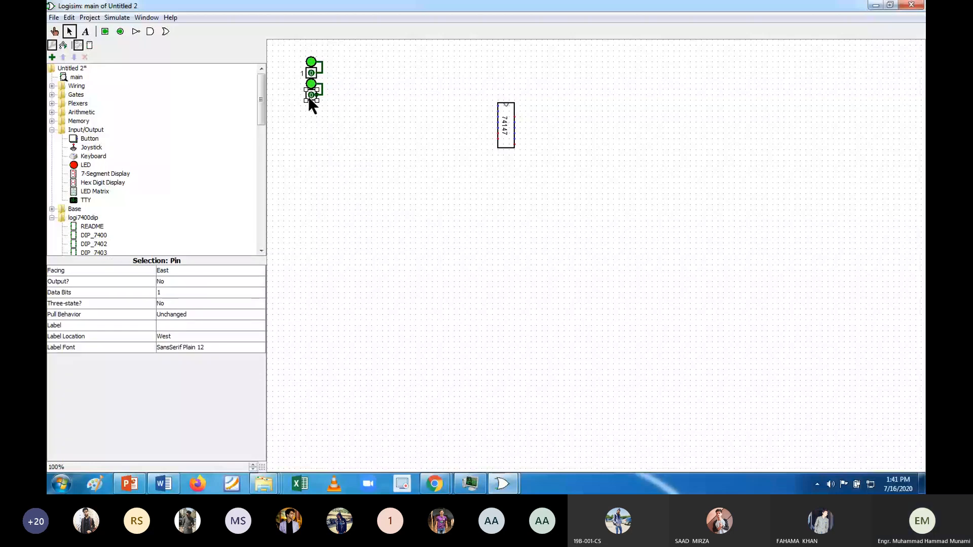
click(314, 130)
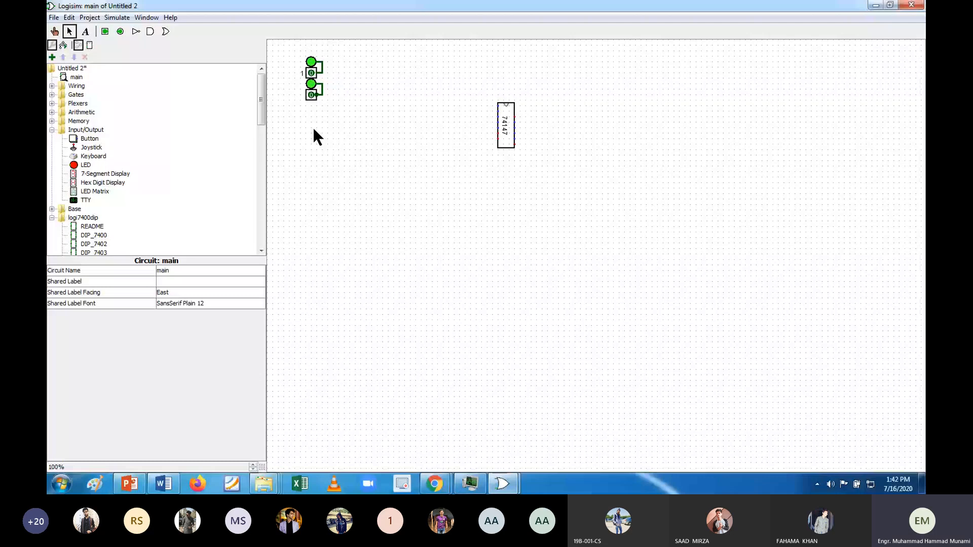
key(ctrl+v)
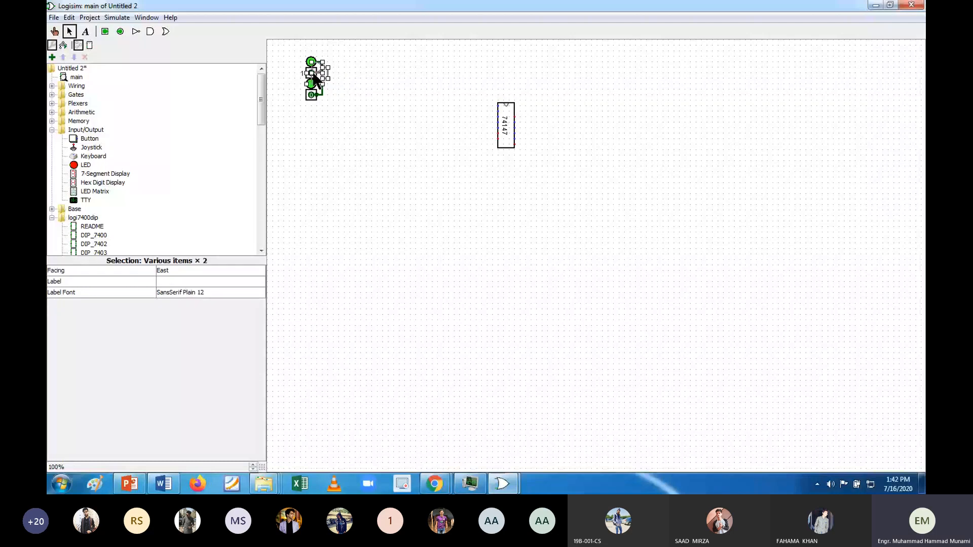
drag(314, 76, 314, 121)
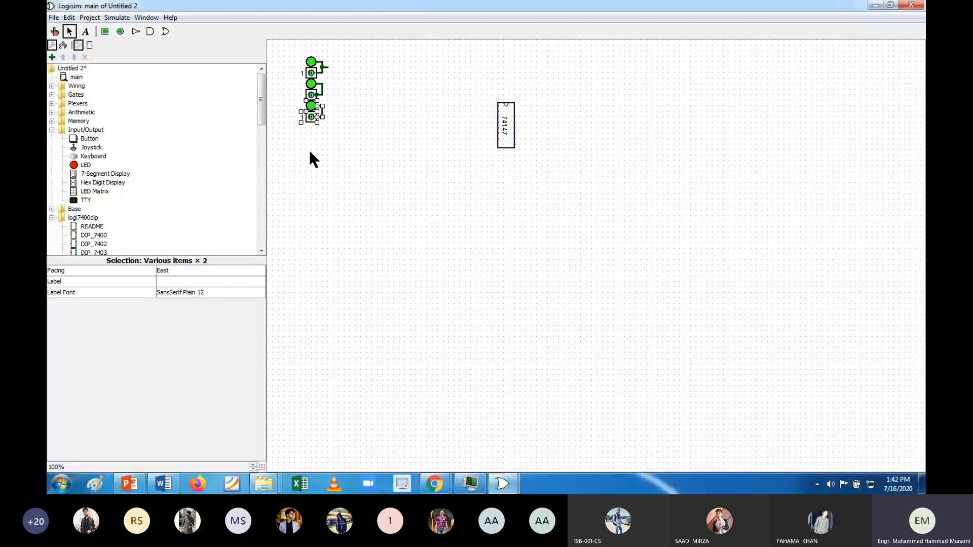
key(ctrl+v)
mouse_move(309, 70)
mouse_down()
mouse_move(309, 130)
mouse_move(315, 68)
mouse_up()
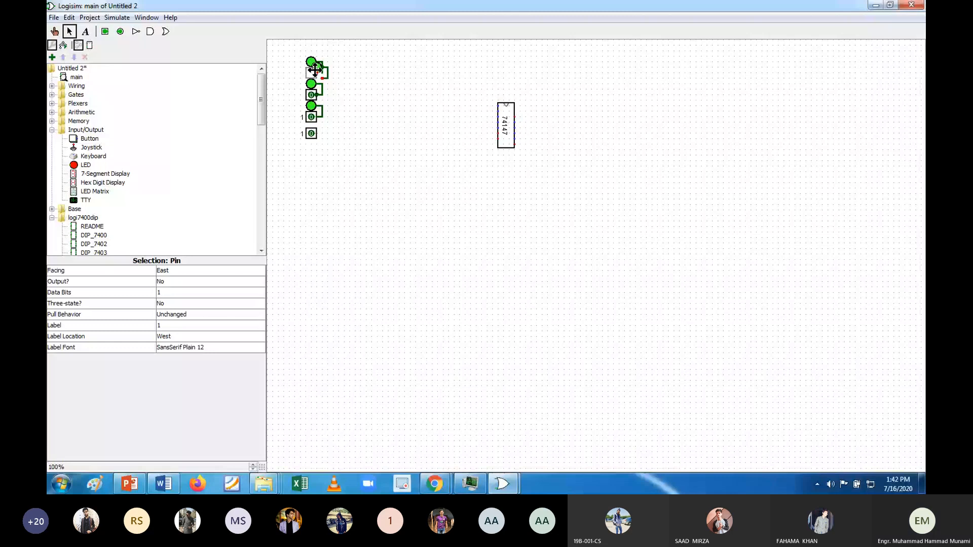
drag(315, 70, 315, 70)
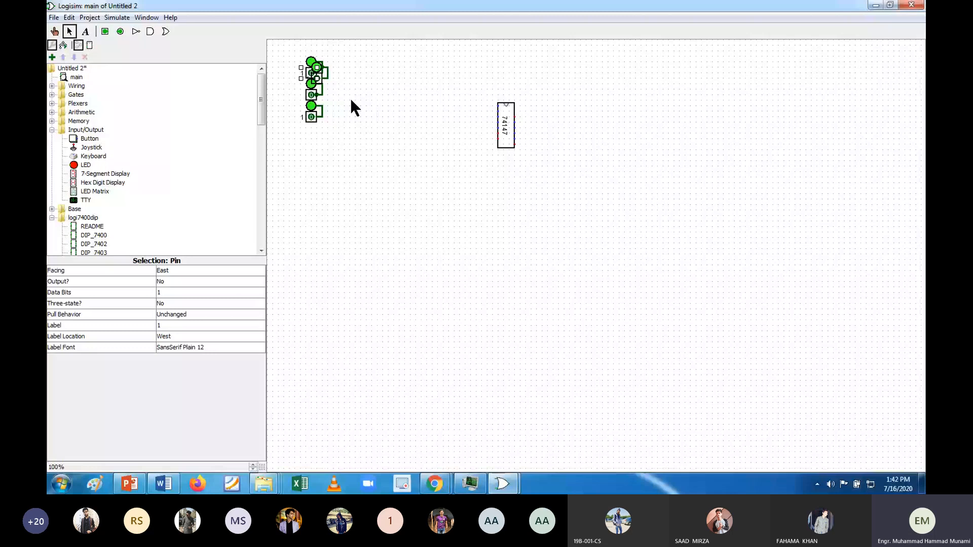
click(315, 128)
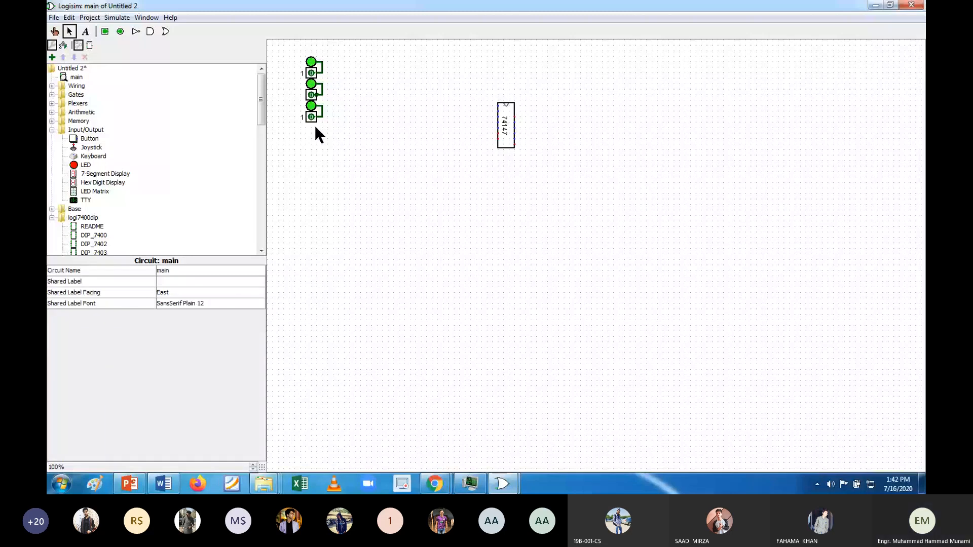
Paste six more wired pin-and-LED pairs below the existing three, extending the column to nine pairs.
key(ctrl+v)
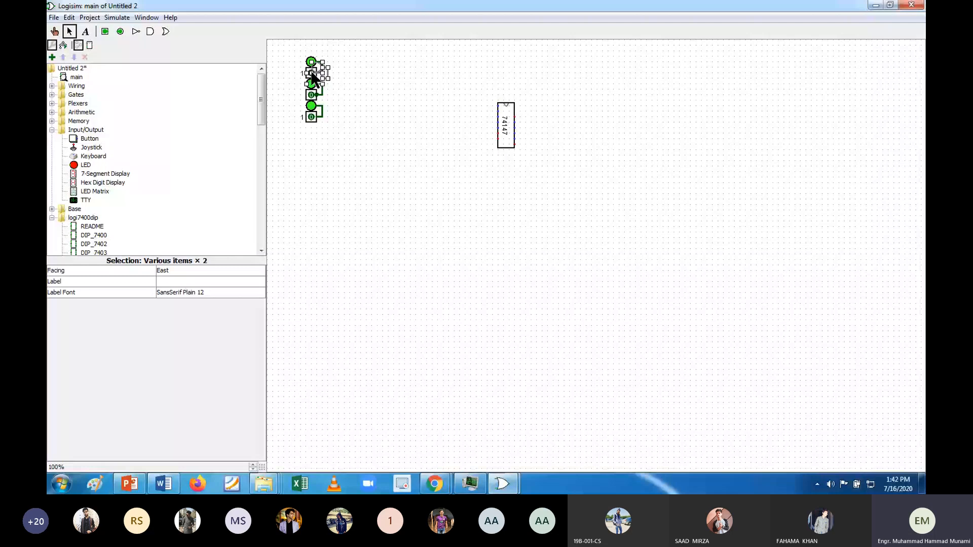
drag(314, 76, 323, 149)
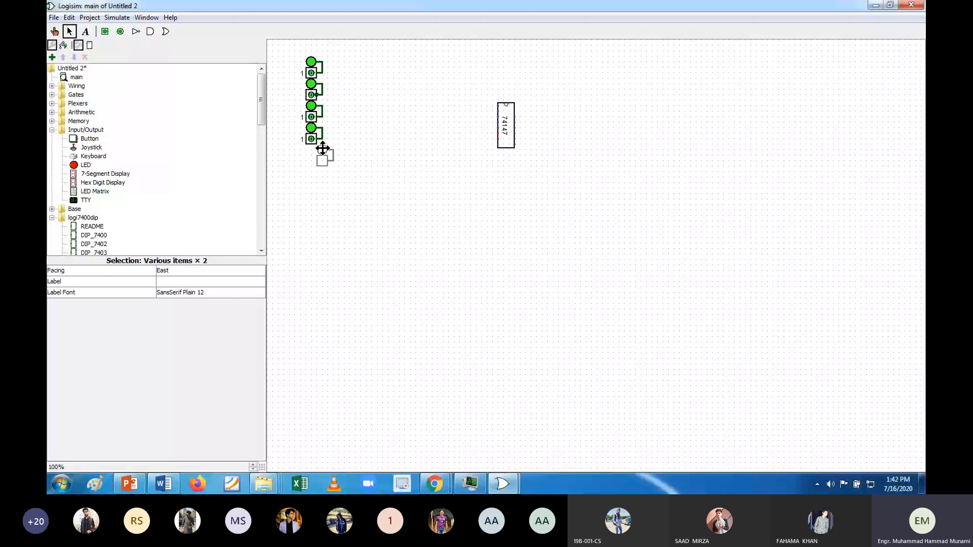
drag(322, 149, 316, 150)
drag(316, 150, 315, 151)
key(ctrl+v)
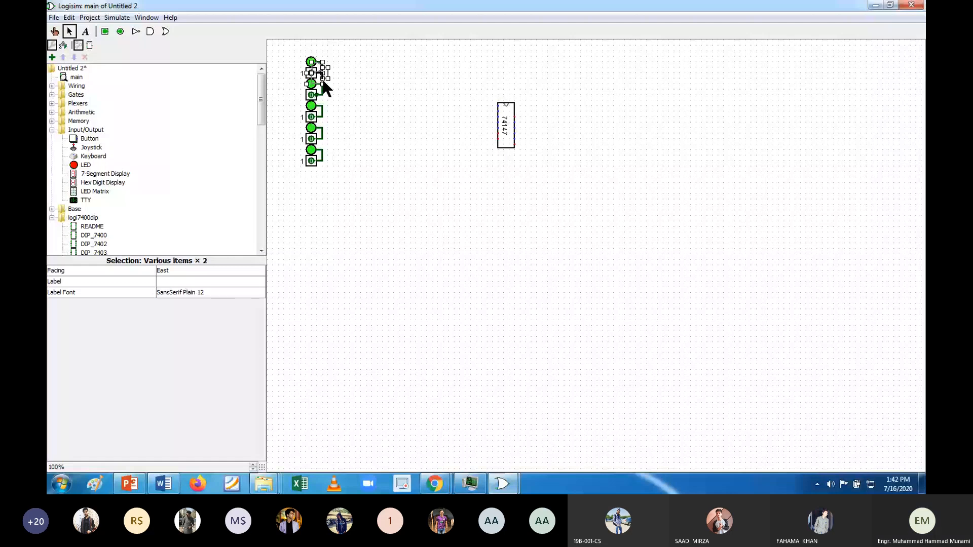
drag(325, 89, 306, 176)
key(ctrl+v)
drag(315, 74, 343, 184)
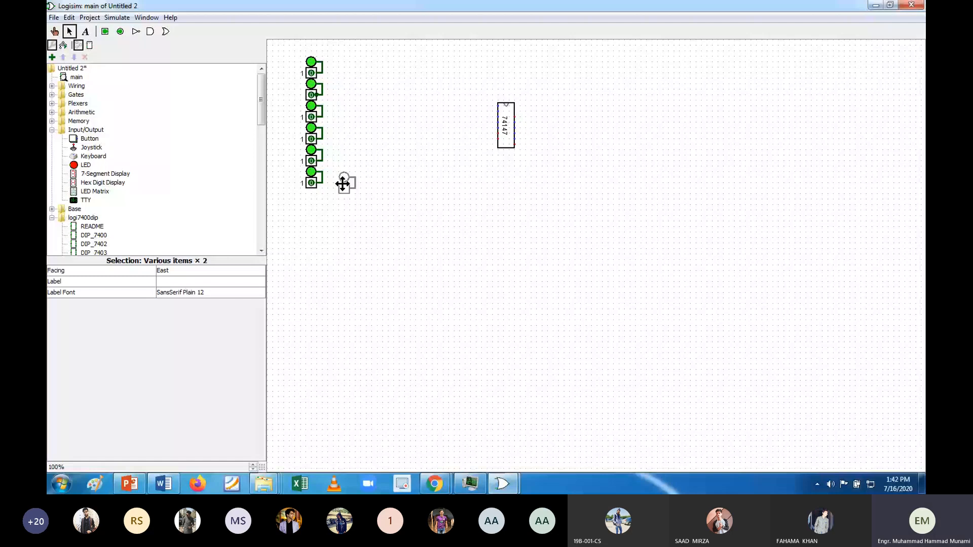
drag(343, 184, 310, 201)
key(ctrl+v)
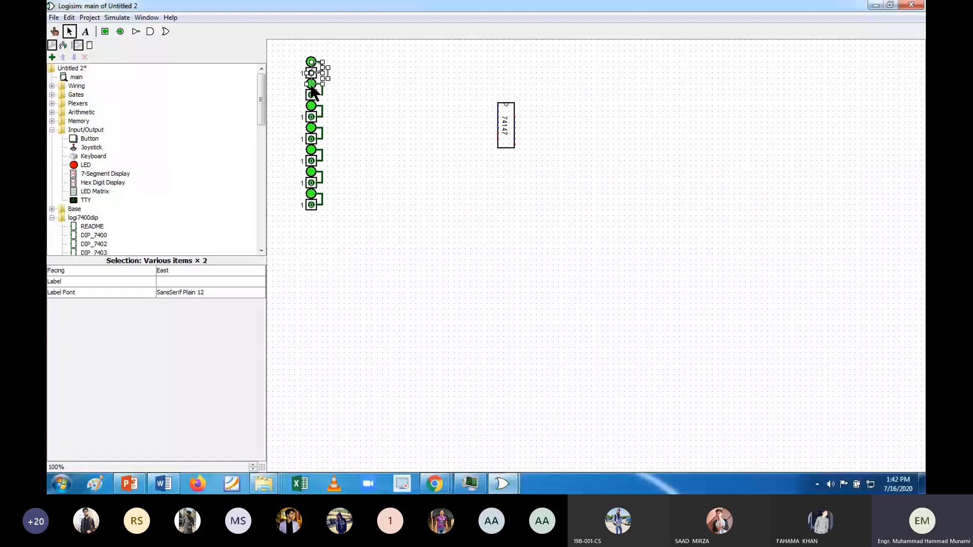
drag(314, 91, 305, 212)
key(ctrl+v)
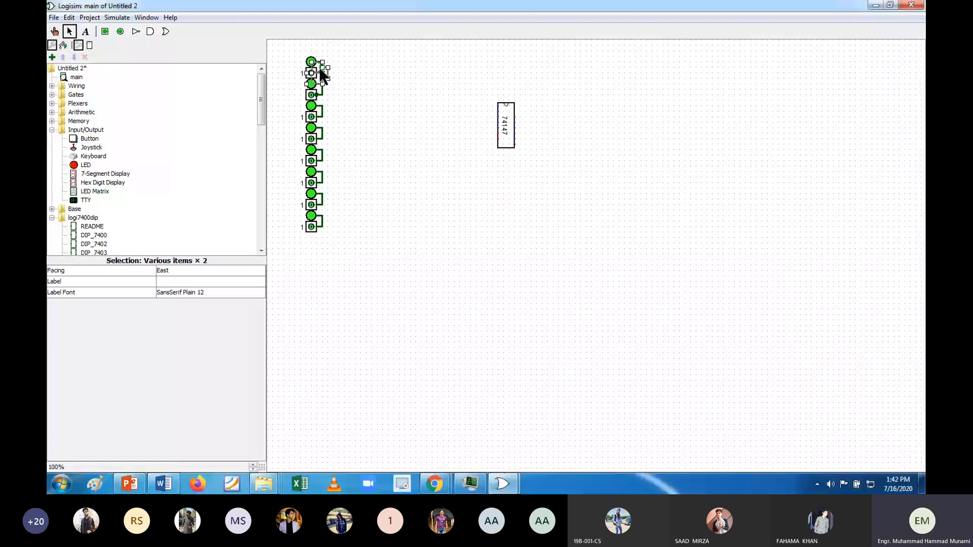
drag(321, 73, 311, 246)
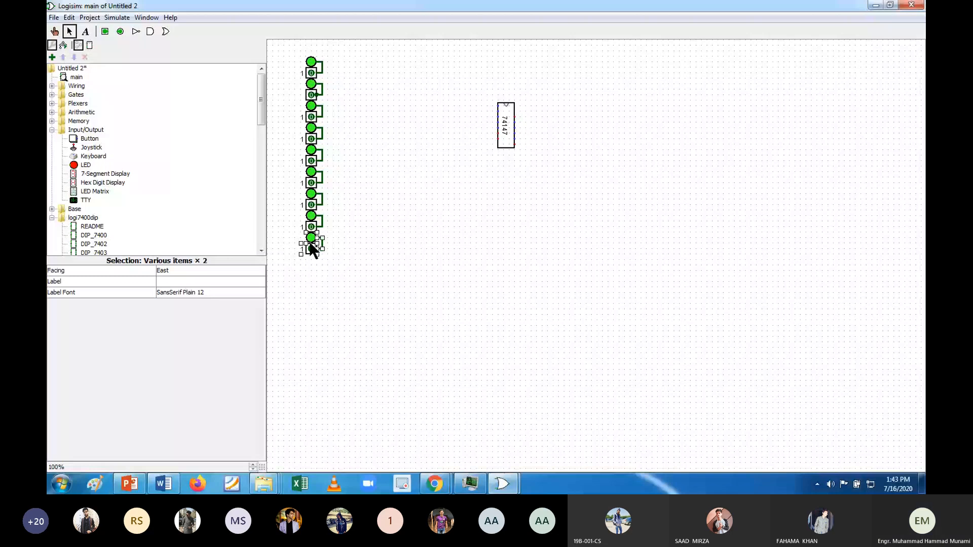
Label the second, third and fourth input pins of the column 2, 3 and 4.
click(310, 97)
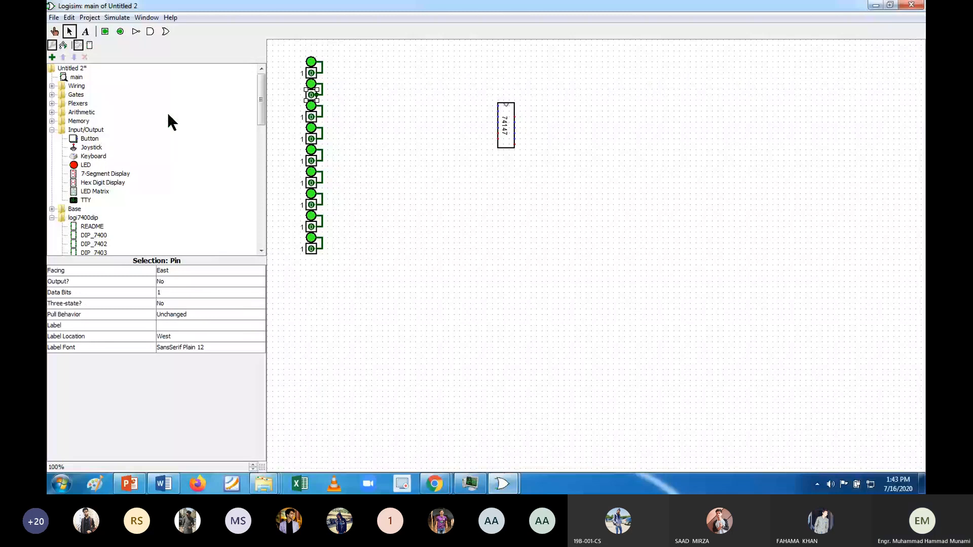
text(2)
click(311, 117)
click(183, 326)
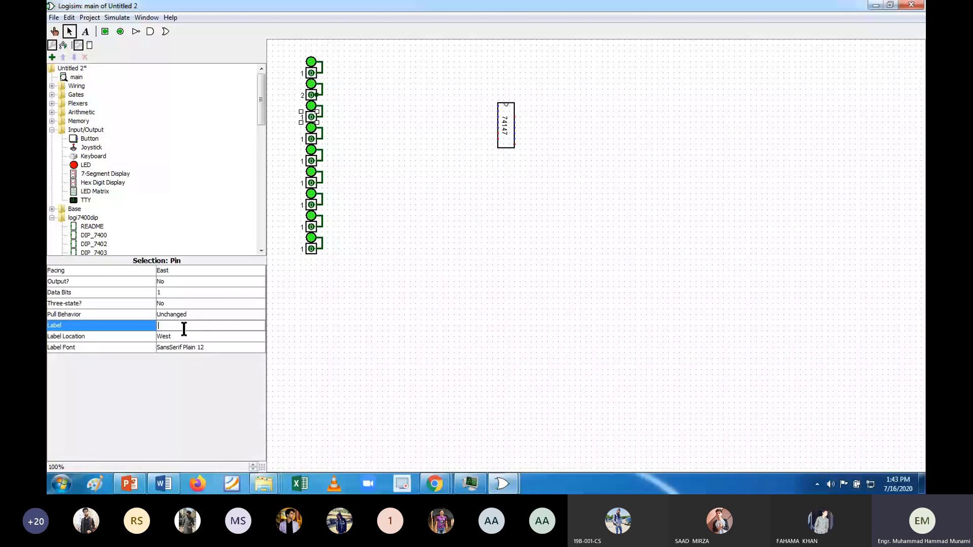
text(3)
click(311, 139)
click(203, 326)
key(BackSpace)
text(4)
Label the fifth, sixth and seventh input pins of the column 5, 6 and 7.
click(311, 162)
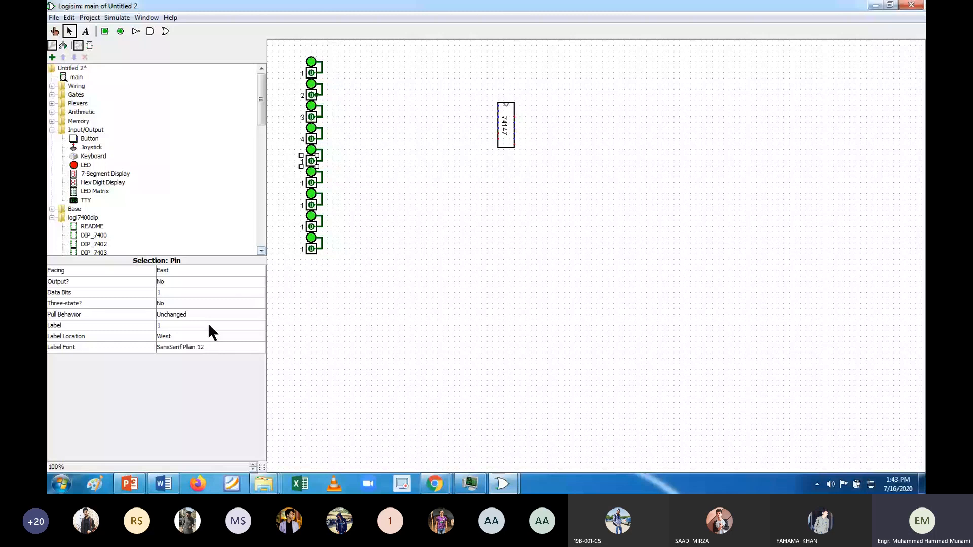
key(BackSpace)
text(5)
click(311, 183)
key(BackSpace)
text(6)
click(311, 204)
key(BackSpace)
text(7)
Label the last two input pins of the column 8 and 9.
click(311, 231)
click(189, 326)
key(BackSpace)
text(8)
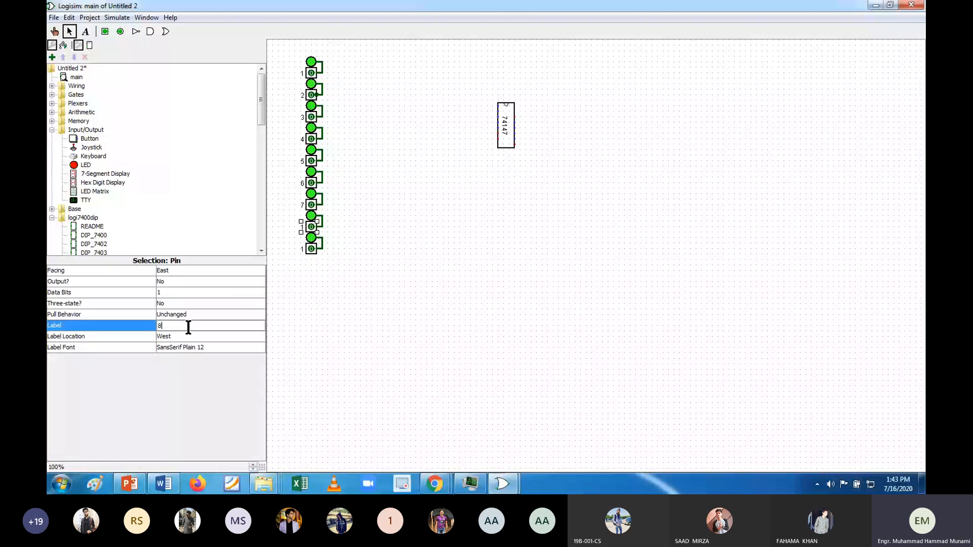
click(311, 249)
click(195, 327)
key(BackSpace)
text(9)
click(412, 287)
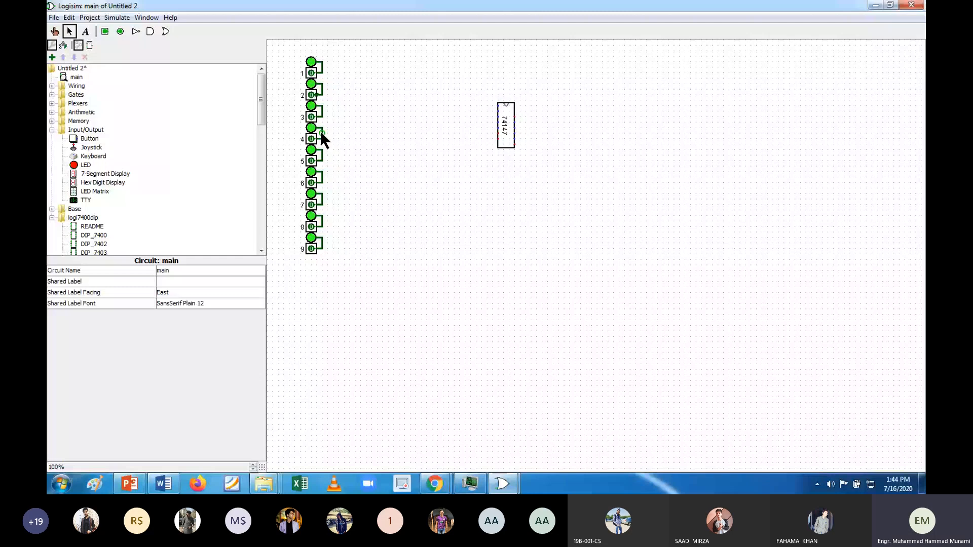
Wire inputs 4, 5 and 6 to the first three left-side pins of the 74147 chip.
drag(321, 133, 460, 105)
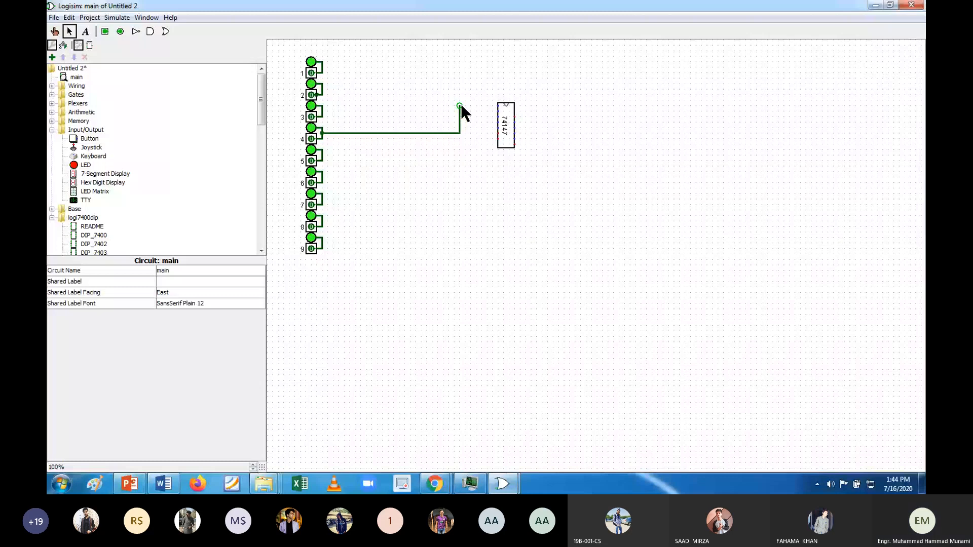
drag(460, 106, 498, 106)
drag(335, 155, 498, 116)
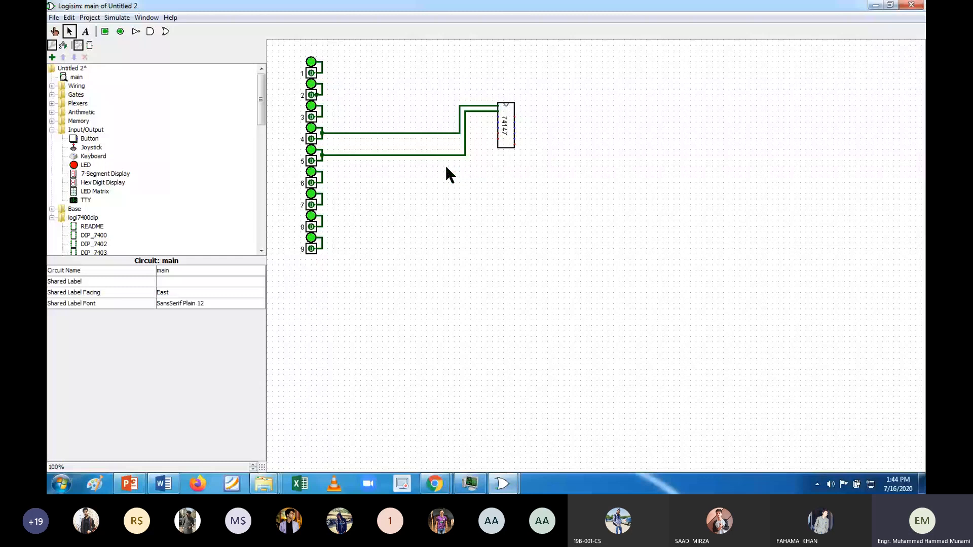
drag(498, 117, 434, 164)
drag(433, 165, 471, 172)
drag(320, 172, 471, 177)
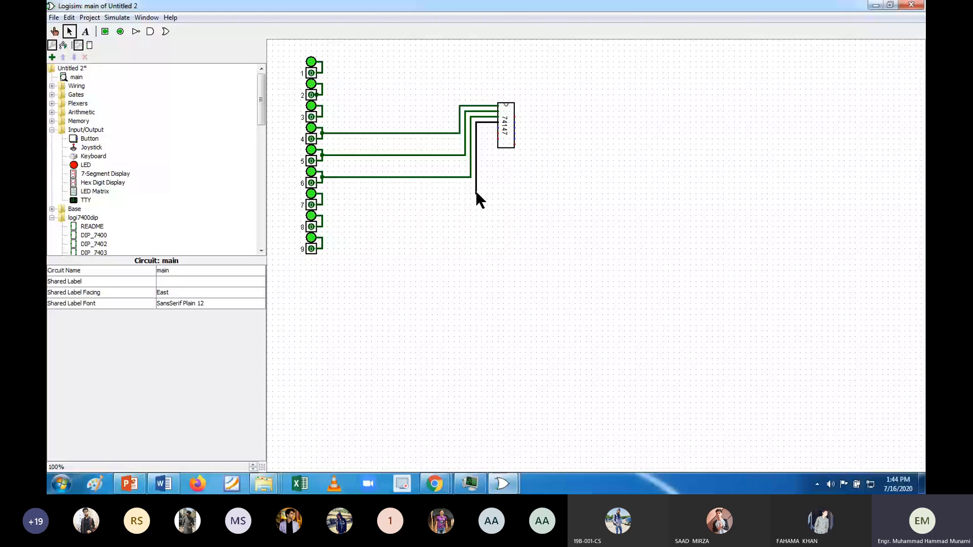
Wire inputs 7 and 8 to the fourth and fifth left-side pins of the chip.
drag(322, 198, 476, 199)
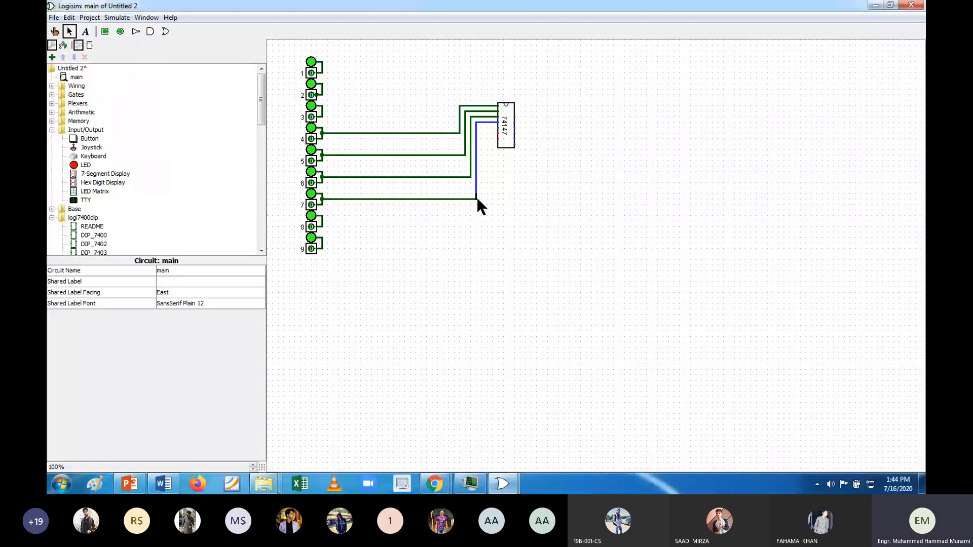
drag(476, 198, 478, 195)
drag(485, 127, 481, 214)
drag(322, 221, 432, 221)
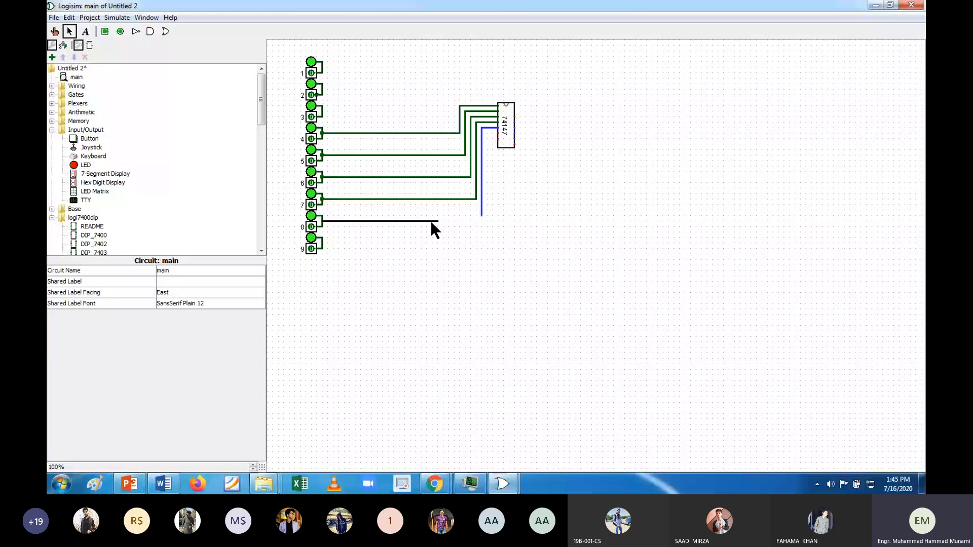
drag(432, 222, 482, 221)
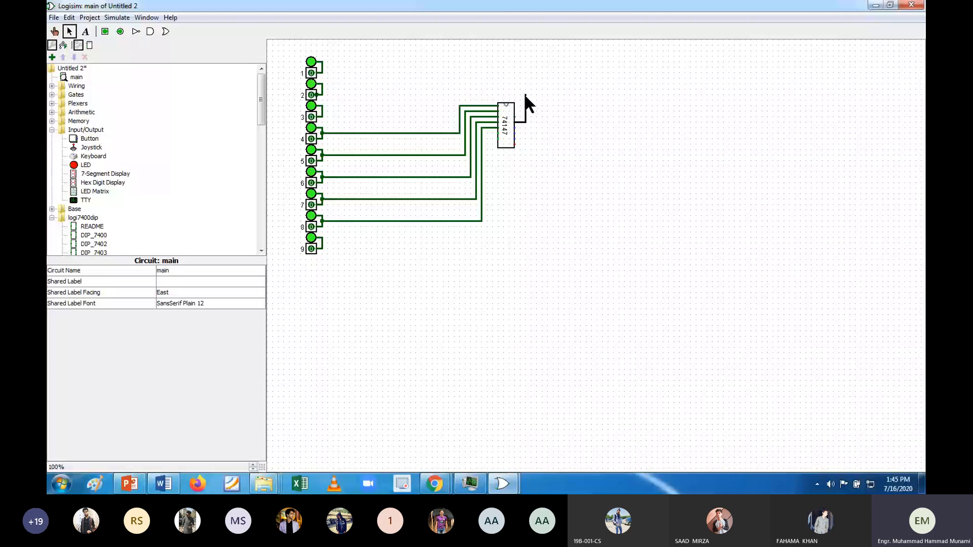
Wire inputs 3 and 2 over the top of the chip to its fourth and fifth right-side pins.
mouse_move(525, 95)
mouse_down()
mouse_move(364, 96)
mouse_move(344, 111)
mouse_up()
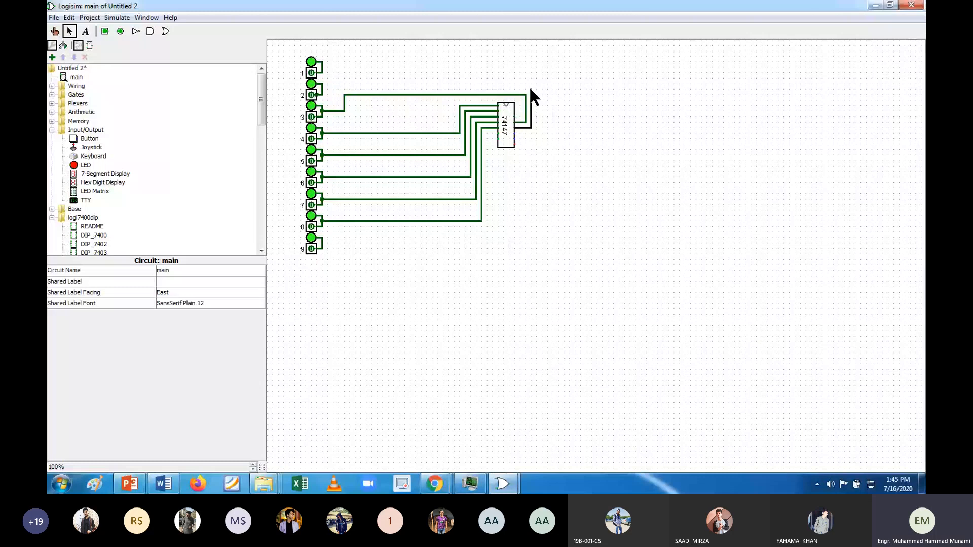
drag(323, 89, 411, 90)
mouse_move(411, 90)
mouse_down()
mouse_move(323, 90)
mouse_move(530, 89)
mouse_up()
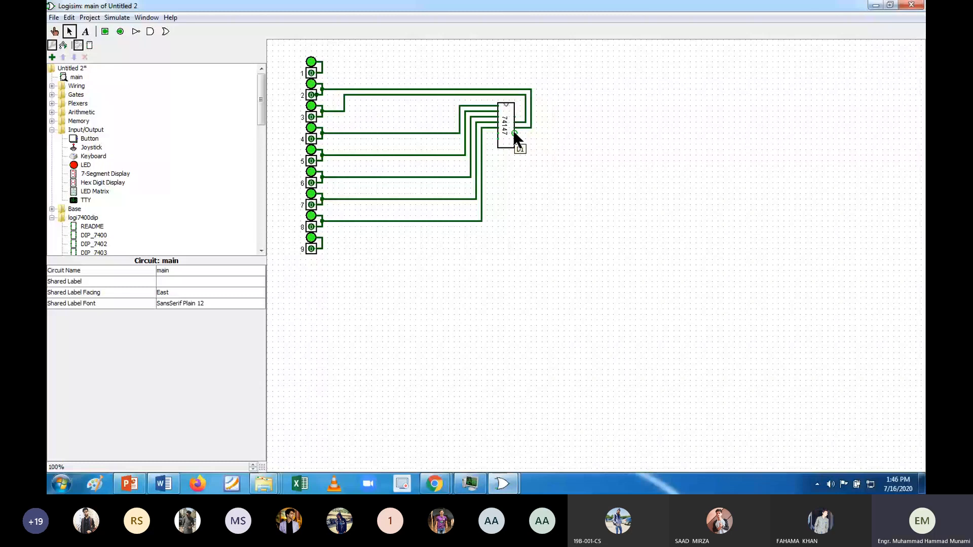
Wire input 1 to the chip's sixth right-side pin and run a horizontal wire from input 9 to below the chip.
drag(514, 133, 541, 72)
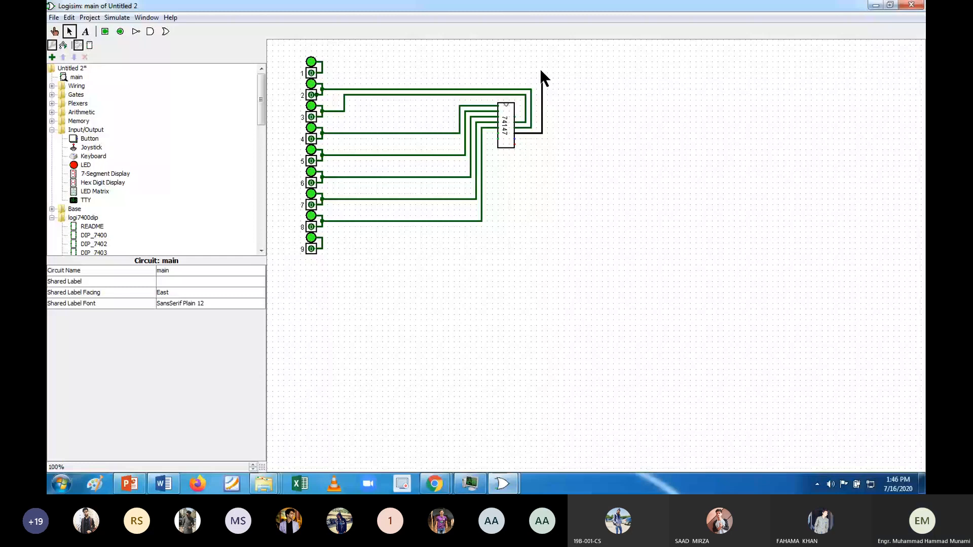
drag(541, 71, 541, 66)
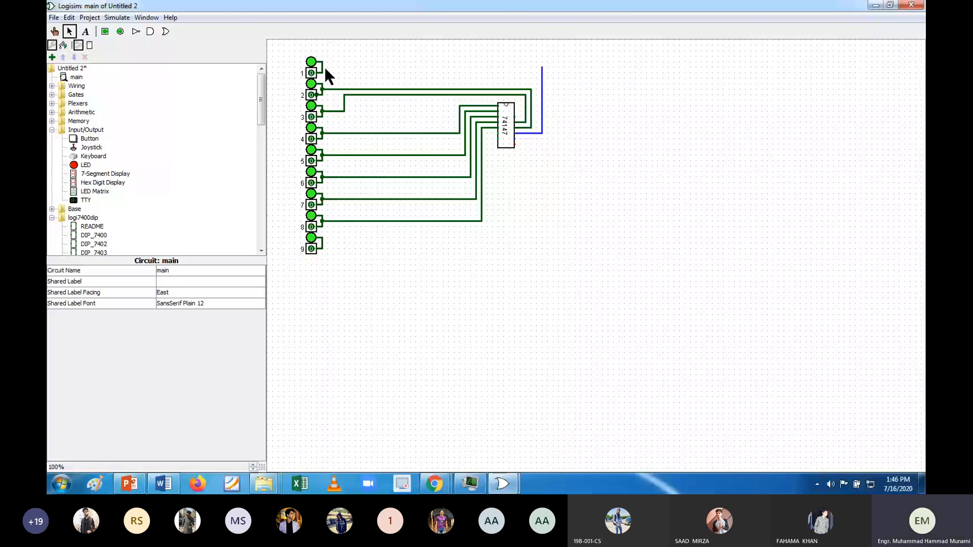
drag(324, 67, 542, 66)
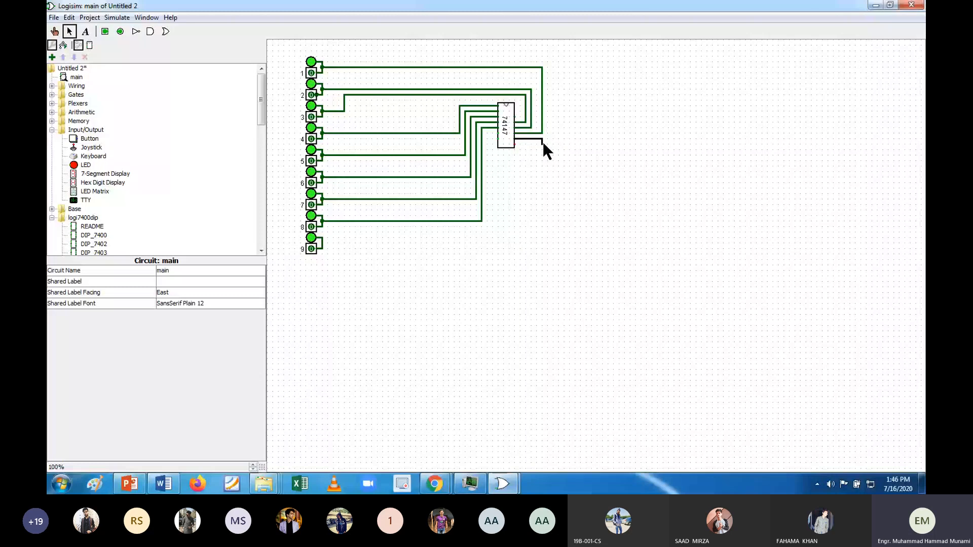
drag(542, 142, 514, 243)
drag(322, 243, 515, 244)
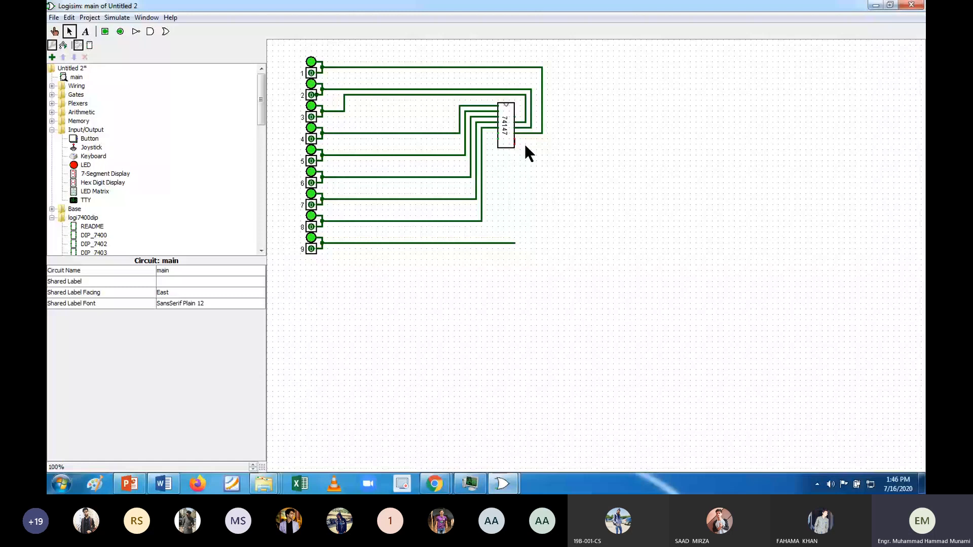
Delete the 74147 chip and place a new DIP_74147 at the same spot on the existing wires.
key(Delete)
drag(261, 102, 278, 192)
click(95, 144)
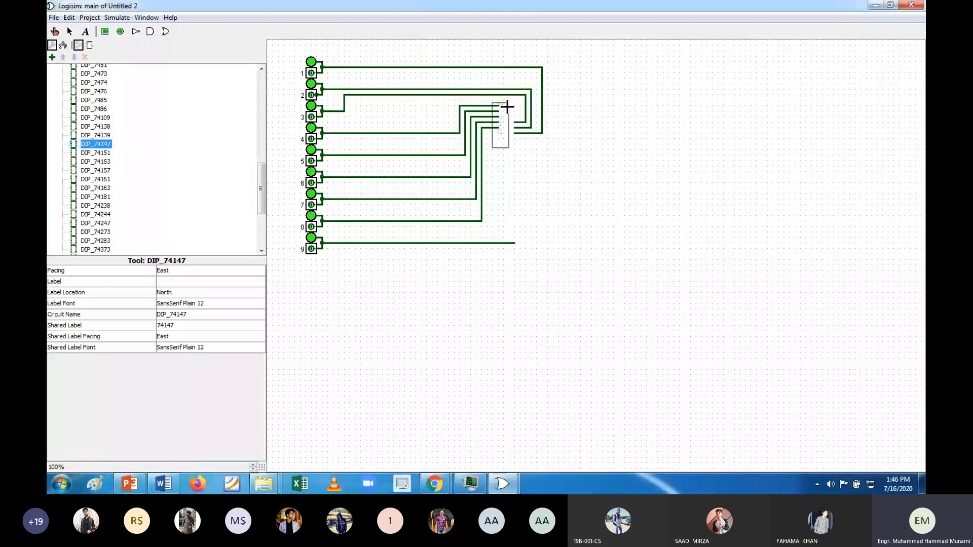
click(512, 107)
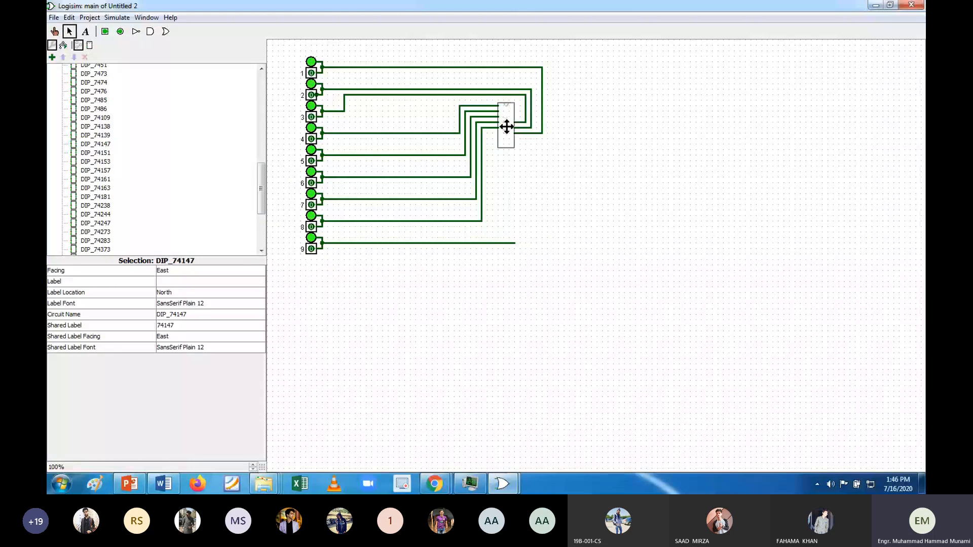
Connect the wire from input 9 to the chip's seventh right-side pin.
click(516, 134)
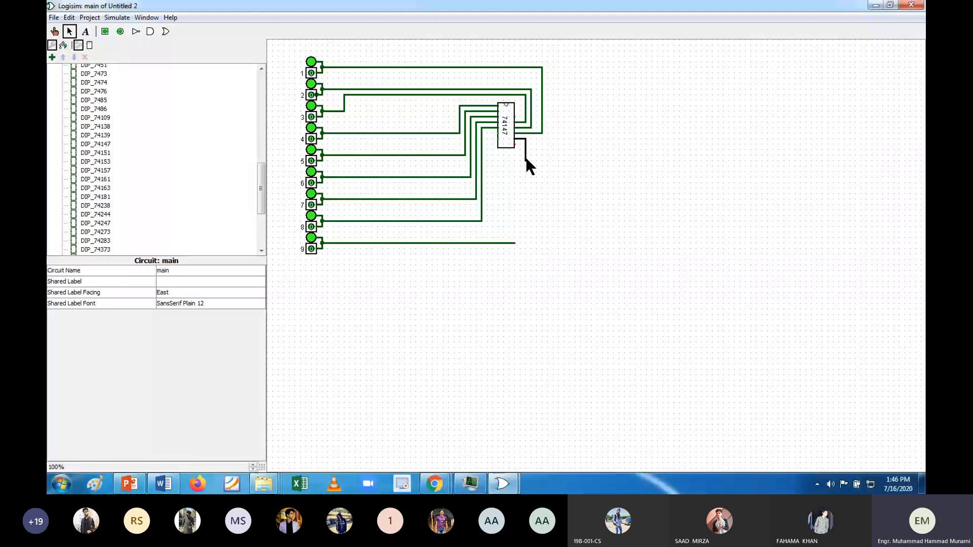
drag(524, 155, 537, 243)
drag(514, 243, 536, 243)
Place an output pin to the right of the chip, level with the wire from input 1.
key(ctrl+5)
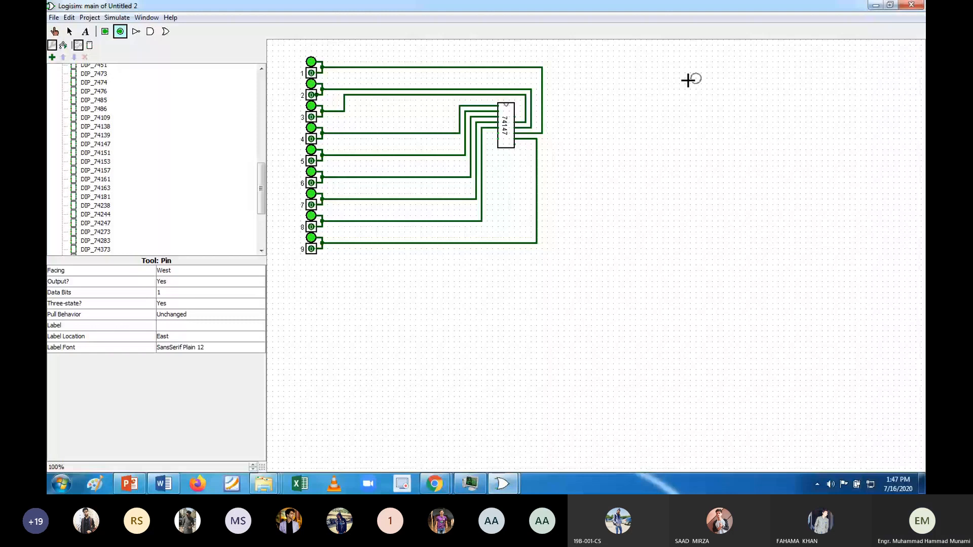
click(666, 68)
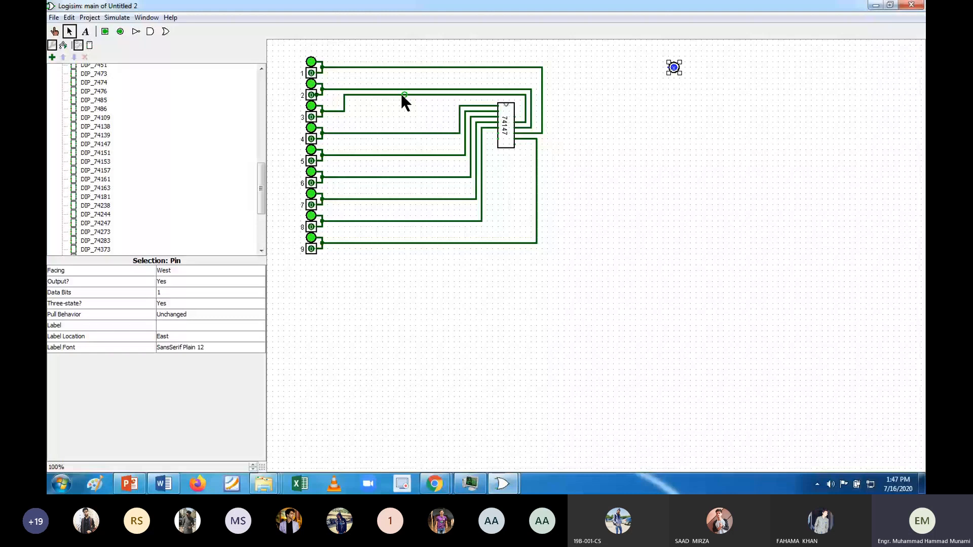
drag(261, 189, 261, 117)
click(78, 102)
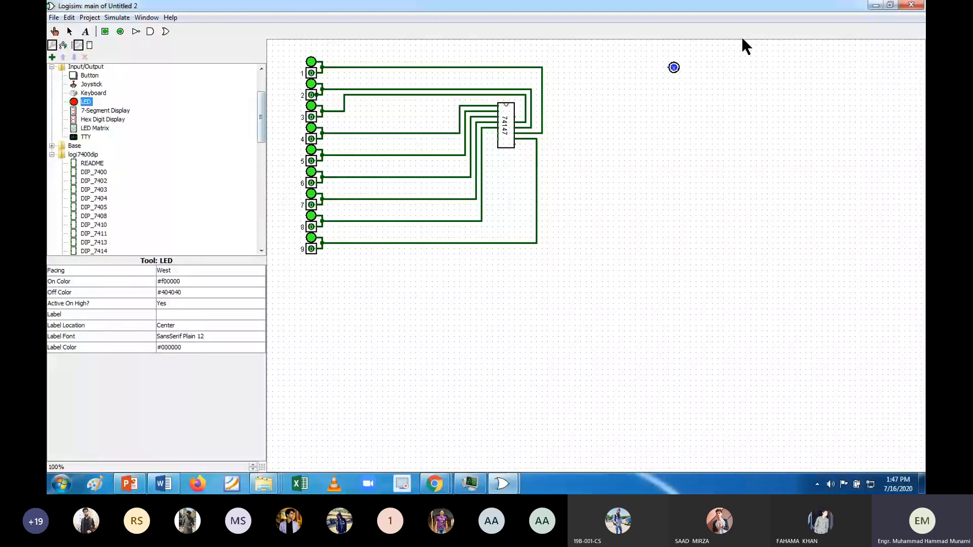
click(70, 31)
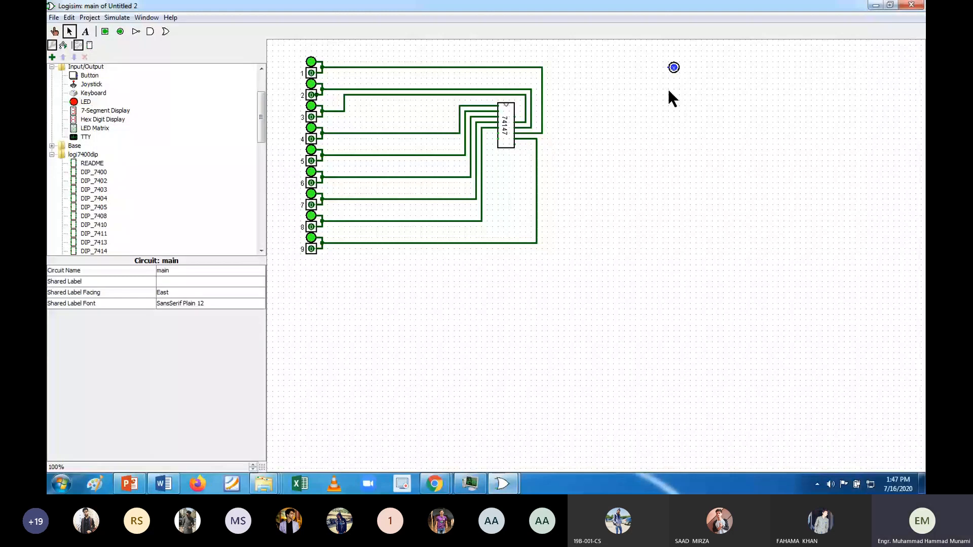
Duplicate the output pin downwards to make a column of four output pins.
click(673, 68)
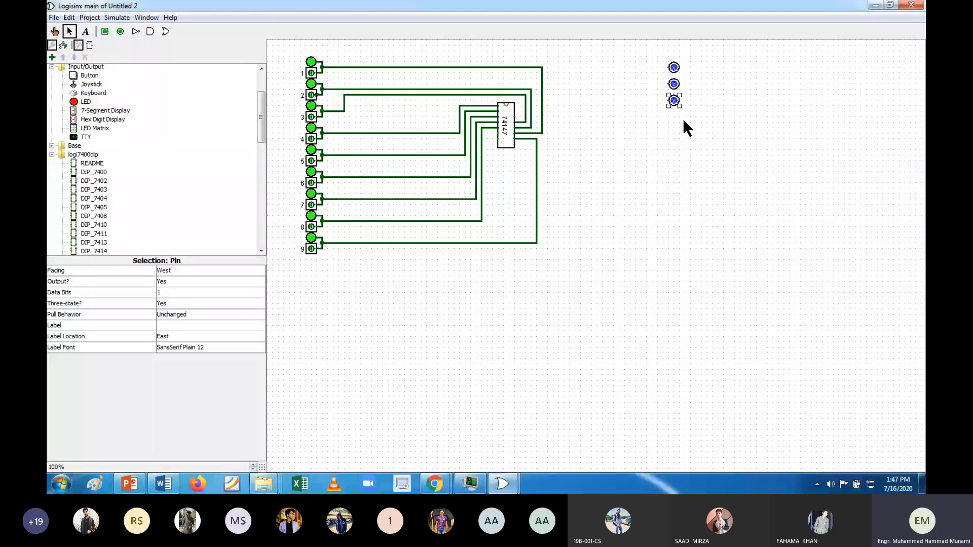
key(ctrl+d)
Label the first and second output pins of the column A and B.
click(674, 67)
click(173, 325)
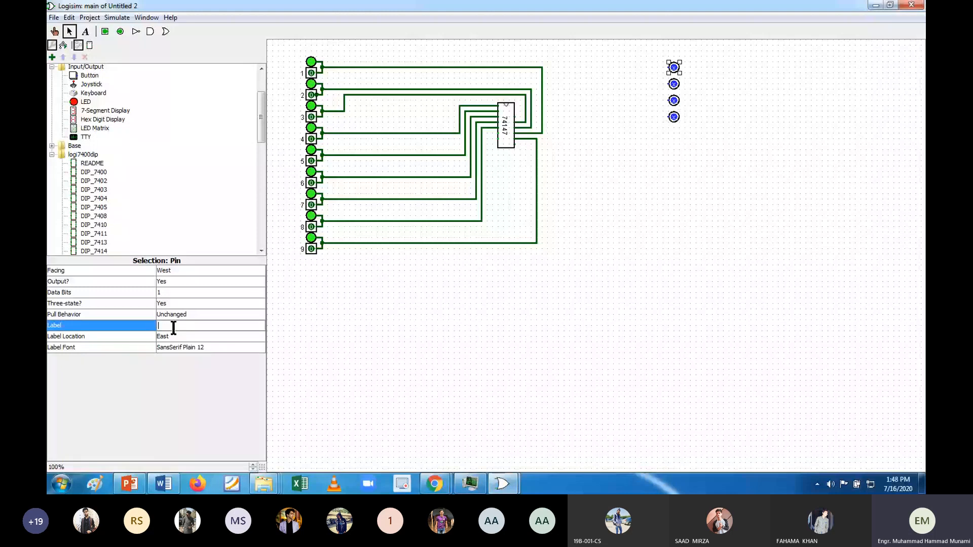
text(A)
key(Return)
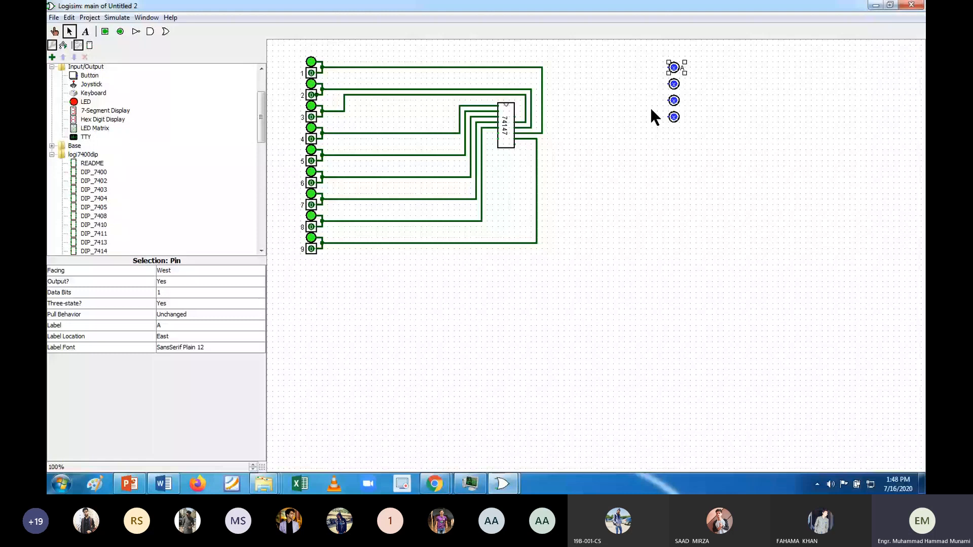
click(674, 84)
click(180, 326)
text(B)
key(Return)
Label the third and fourth output pins of the column C and D.
click(673, 101)
click(181, 325)
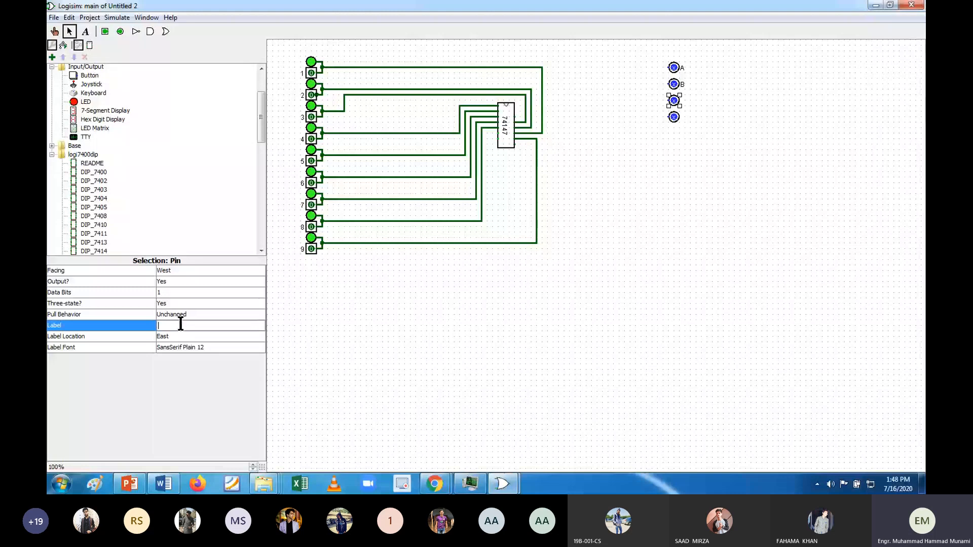
text(C)
key(Return)
click(673, 117)
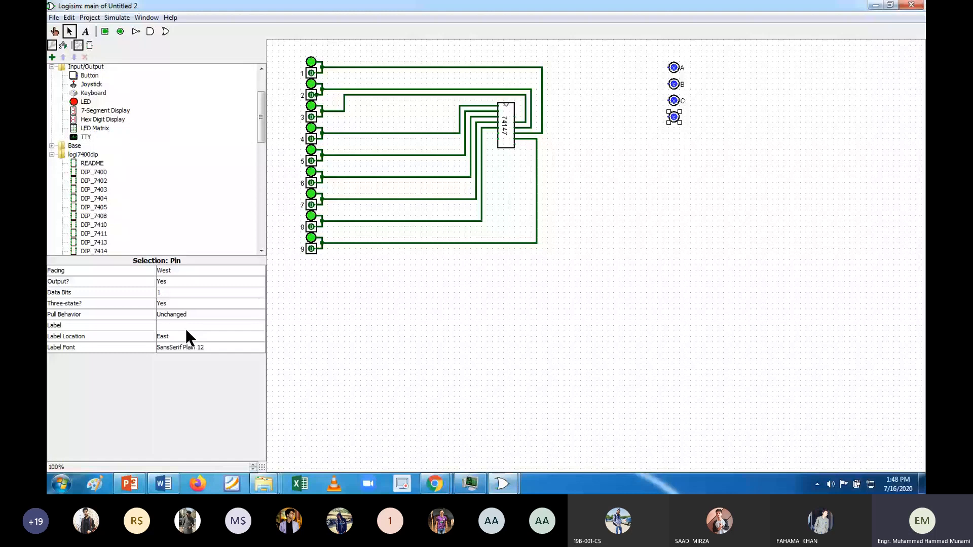
click(185, 328)
text(D)
click(631, 50)
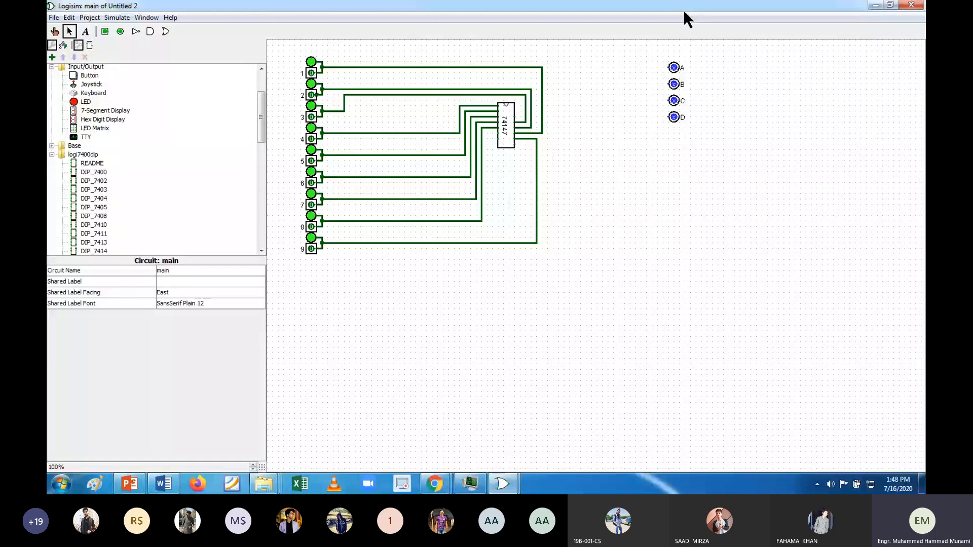
Wire the chip's third and eighth right-side pins to outputs D and A, and its sixth left-side pin to output C.
drag(515, 117, 674, 117)
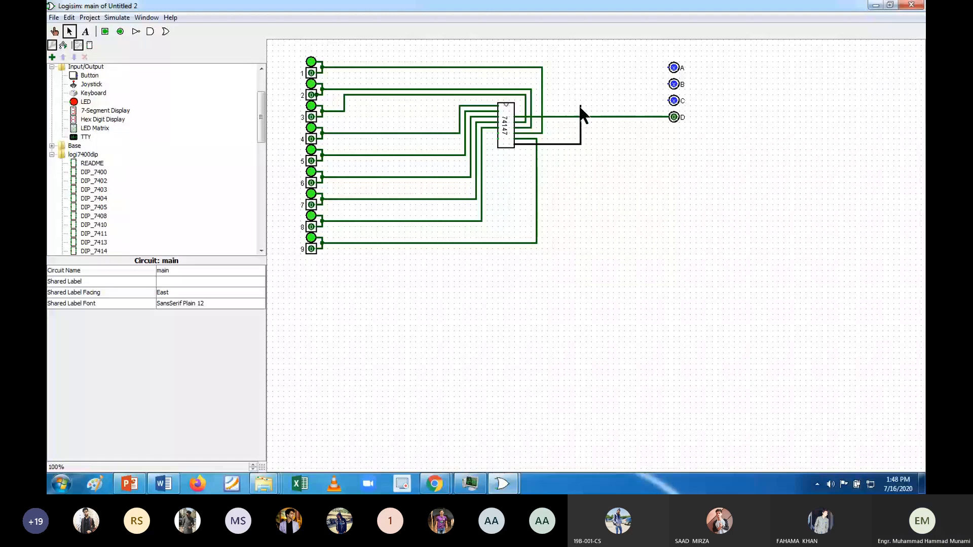
drag(580, 106, 668, 67)
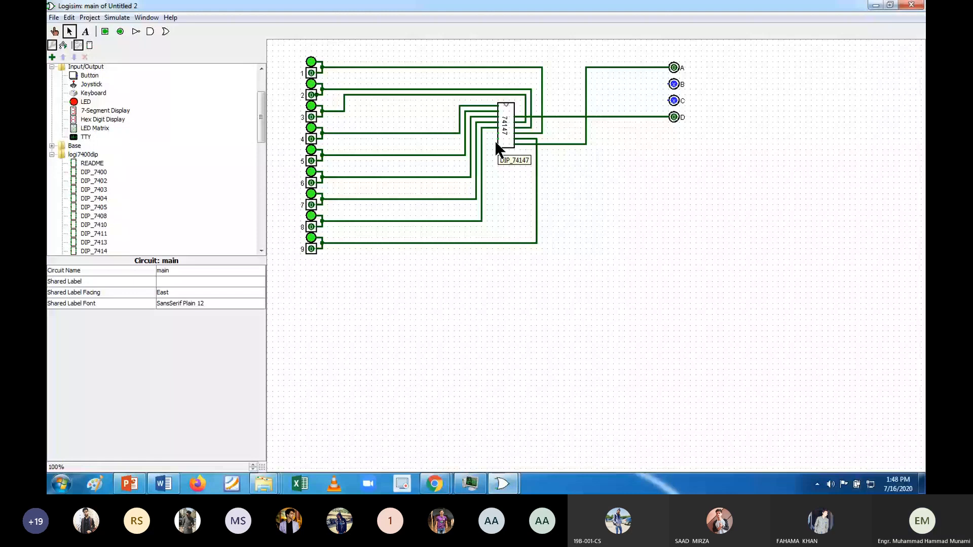
drag(492, 142, 618, 160)
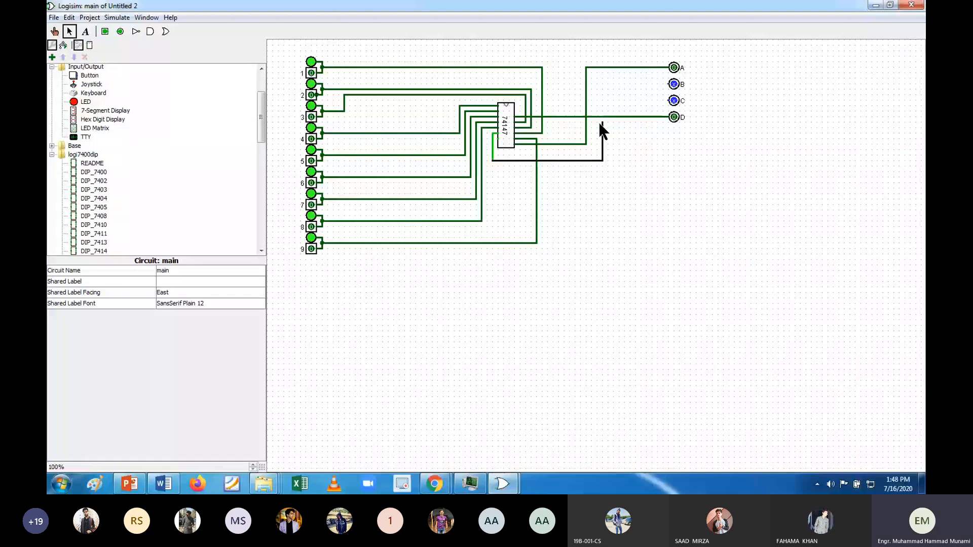
drag(600, 112, 602, 100)
drag(602, 100, 665, 99)
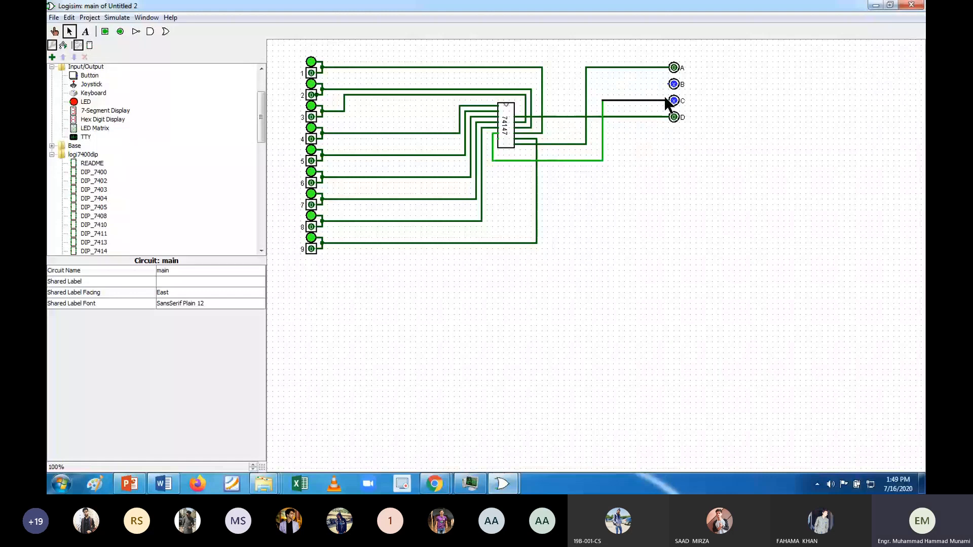
drag(664, 95, 667, 95)
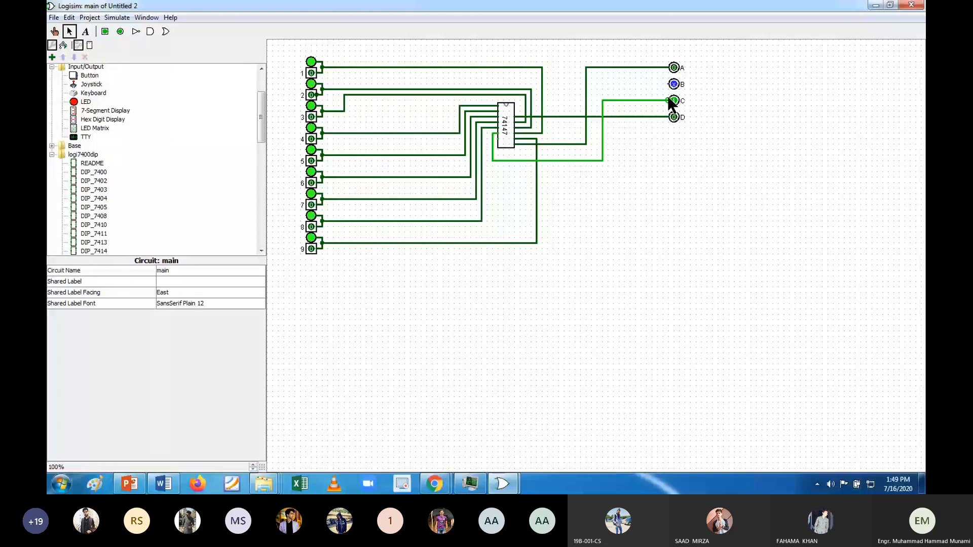
Wire the chip's seventh left-side pin under the chip to output B.
drag(488, 138, 487, 160)
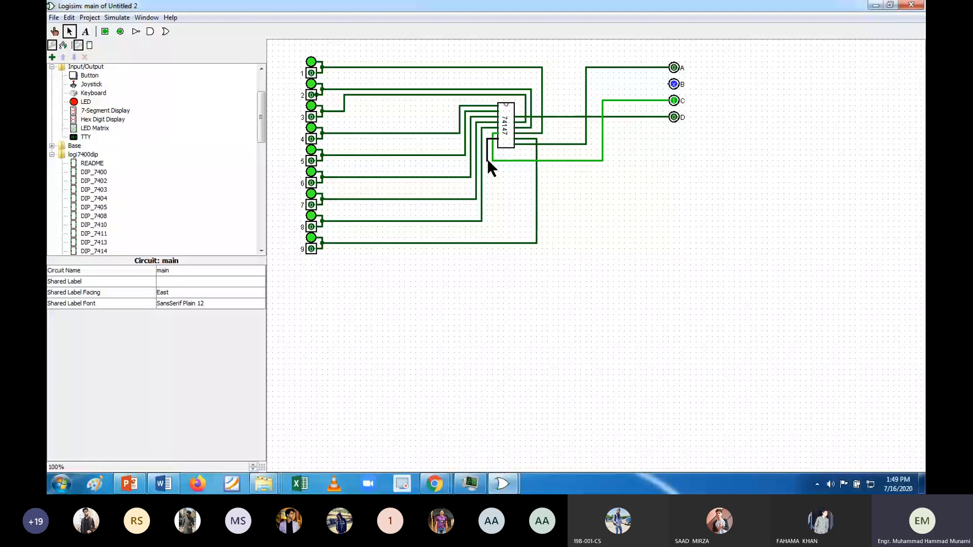
mouse_move(488, 159)
mouse_down()
mouse_move(618, 166)
mouse_move(628, 85)
mouse_up()
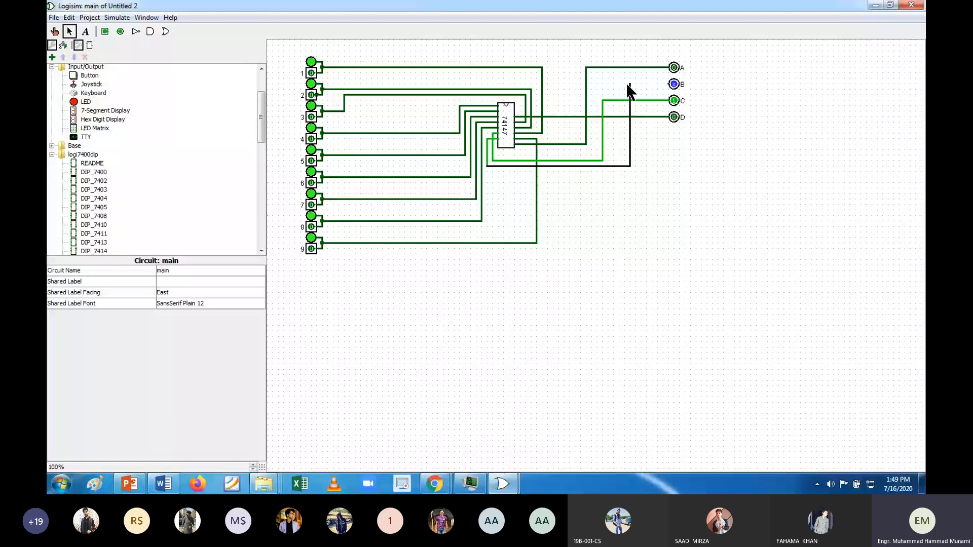
drag(627, 85, 629, 84)
drag(629, 84, 729, 71)
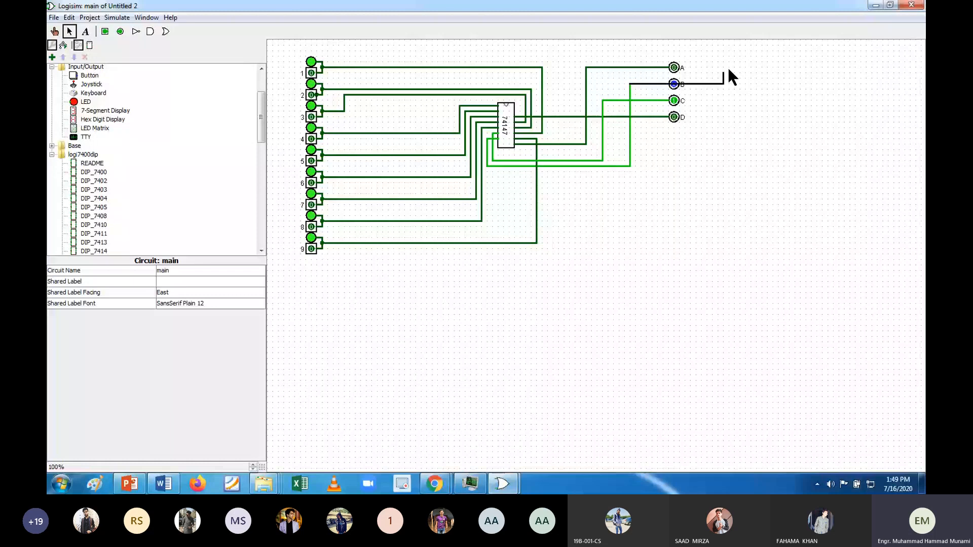
drag(728, 71, 674, 83)
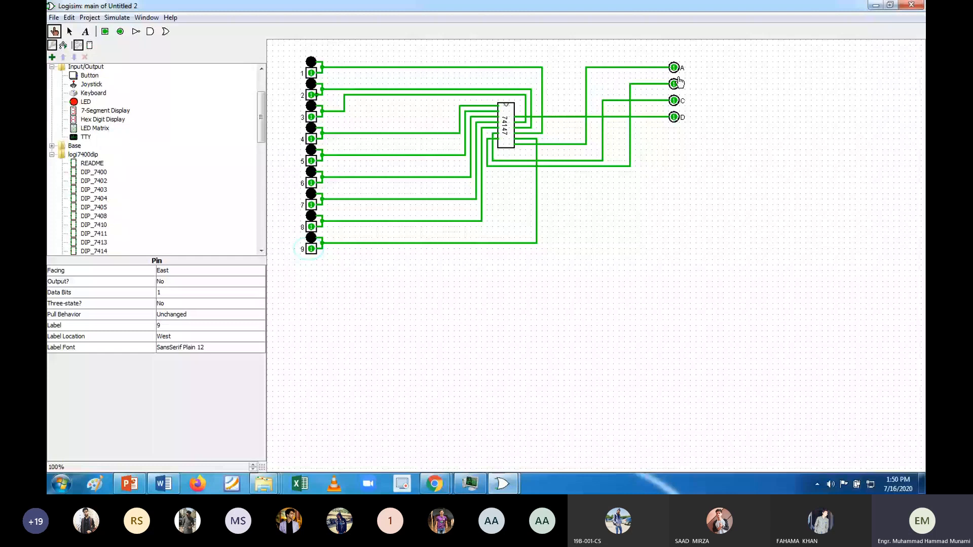
Place an LED directly above output pin A and wire it to that pin's line.
click(75, 103)
click(678, 53)
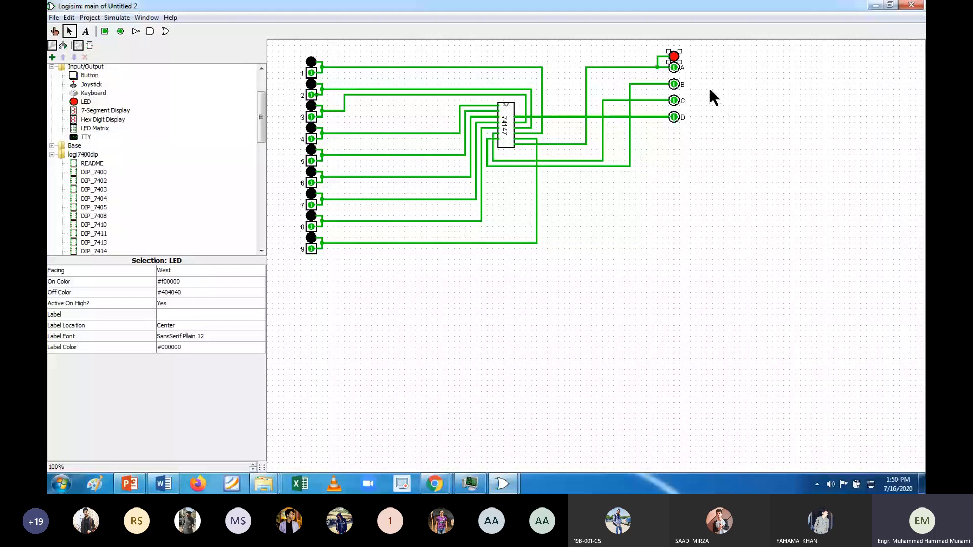
Set the on color of the LED above output A to #000000 and its off color to #55ff3b.
click(692, 75)
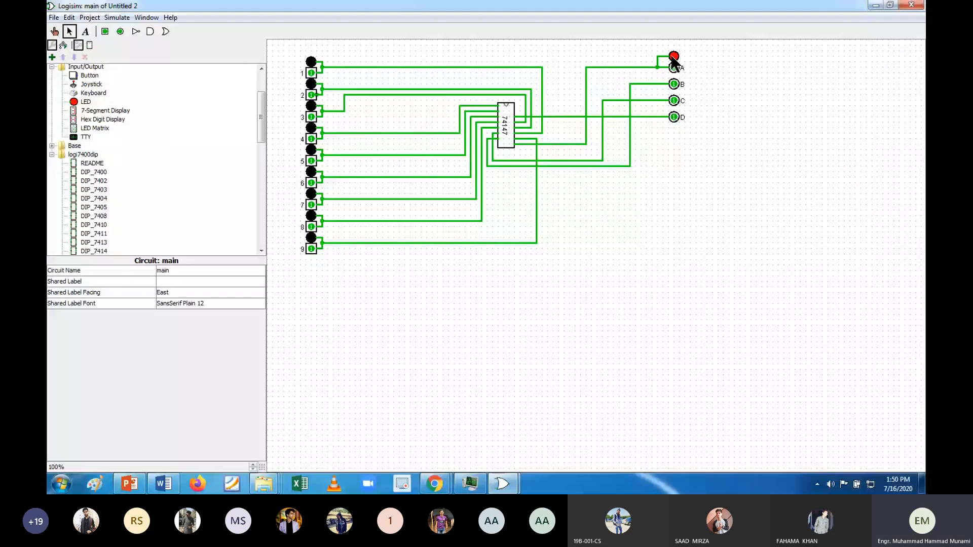
click(673, 57)
click(178, 281)
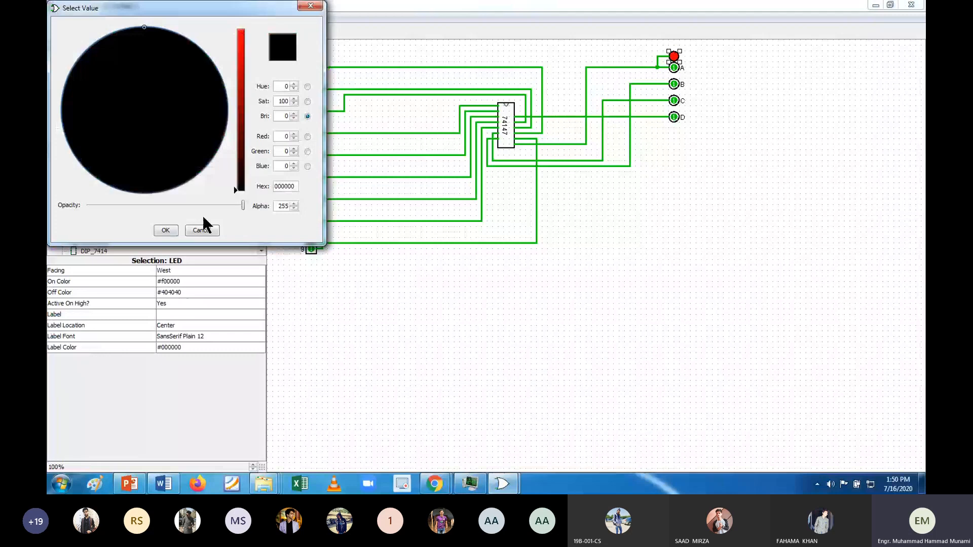
click(166, 230)
click(179, 292)
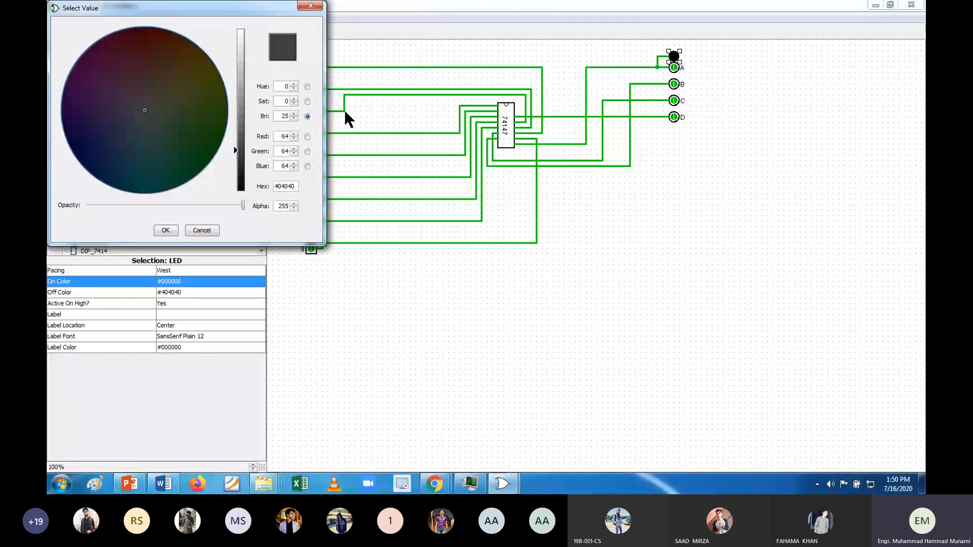
click(203, 134)
click(240, 61)
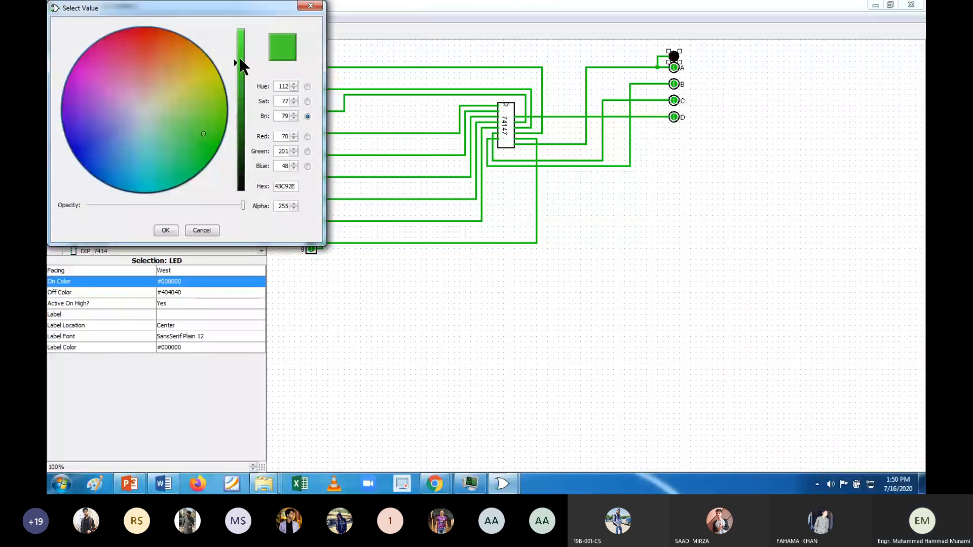
key(Return)
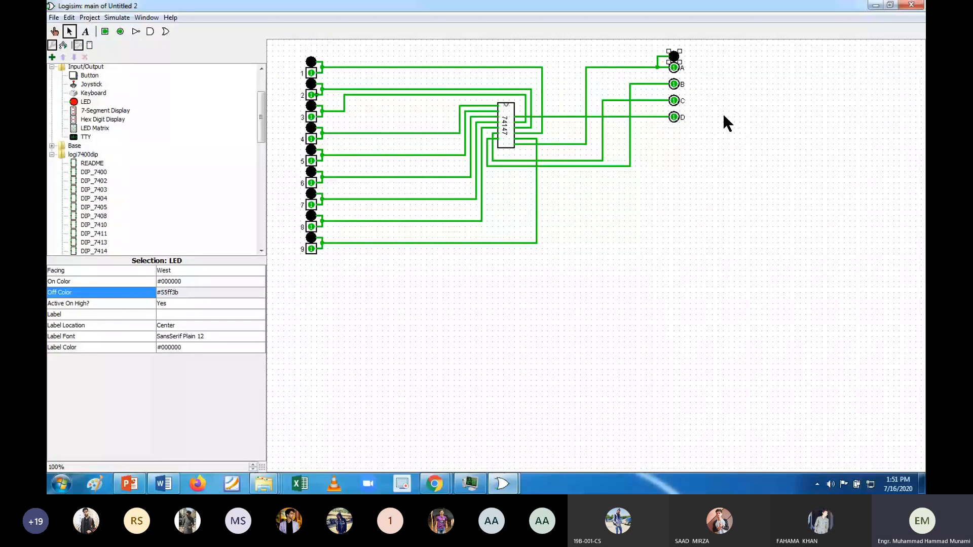
click(690, 77)
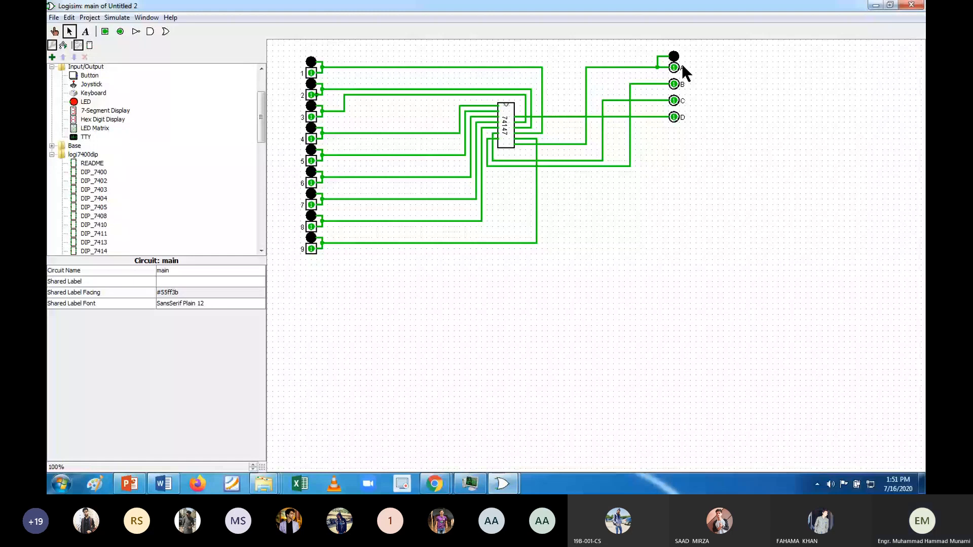
Move outputs B, C and D down together, and place a copy of output A's LED directly above B, wired to B's line.
drag(689, 77, 684, 130)
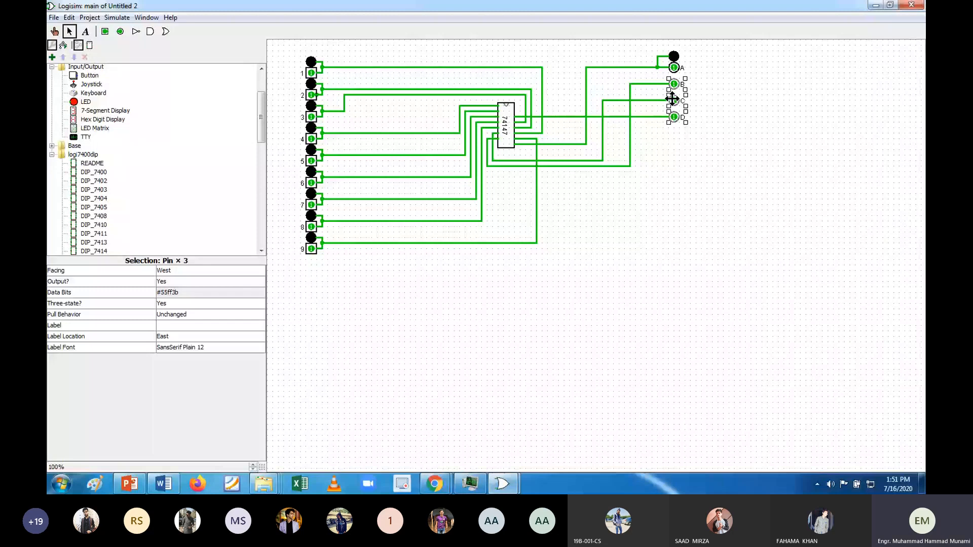
drag(672, 99, 673, 108)
click(674, 56)
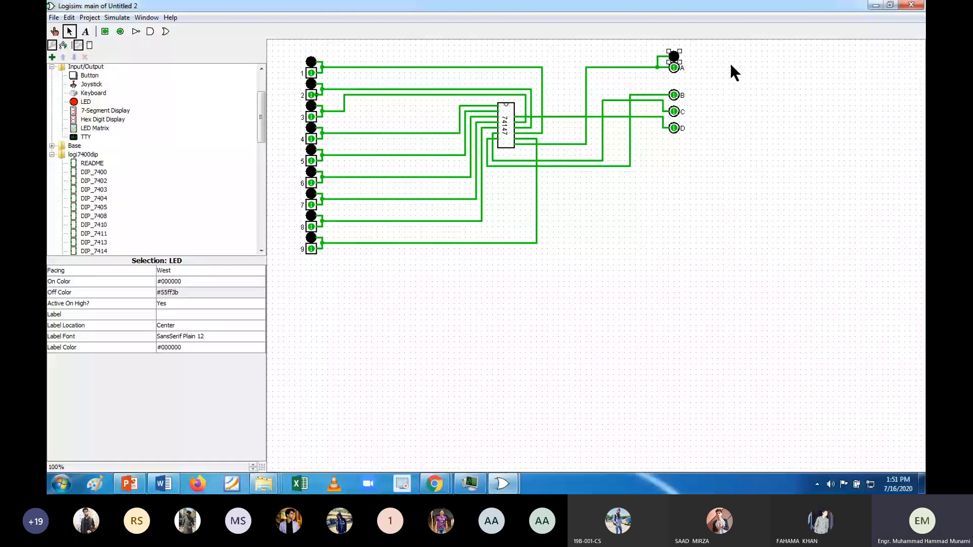
click(677, 58)
drag(682, 79, 677, 79)
drag(668, 84, 664, 84)
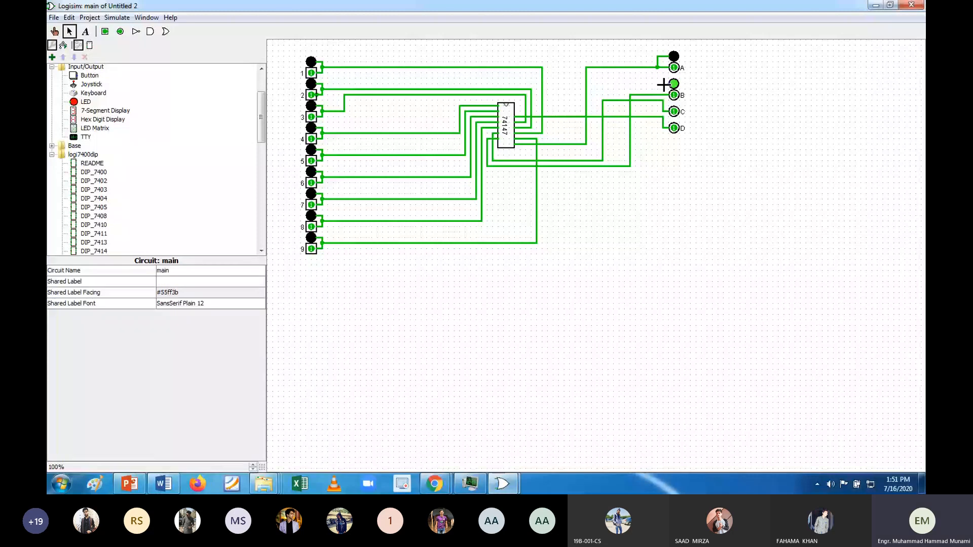
drag(663, 84, 664, 95)
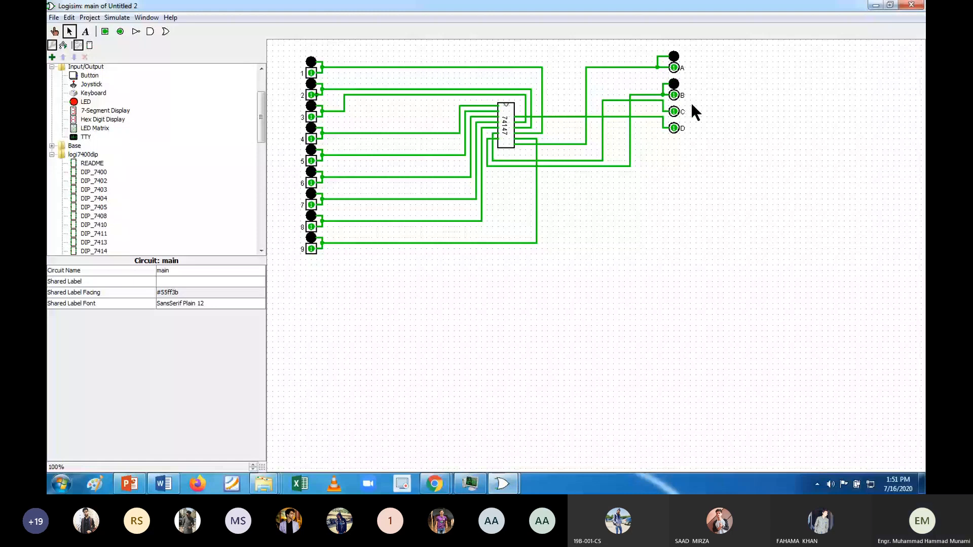
Move output pins C and D down to make room below B, and reconnect output C to its line.
drag(691, 103, 664, 146)
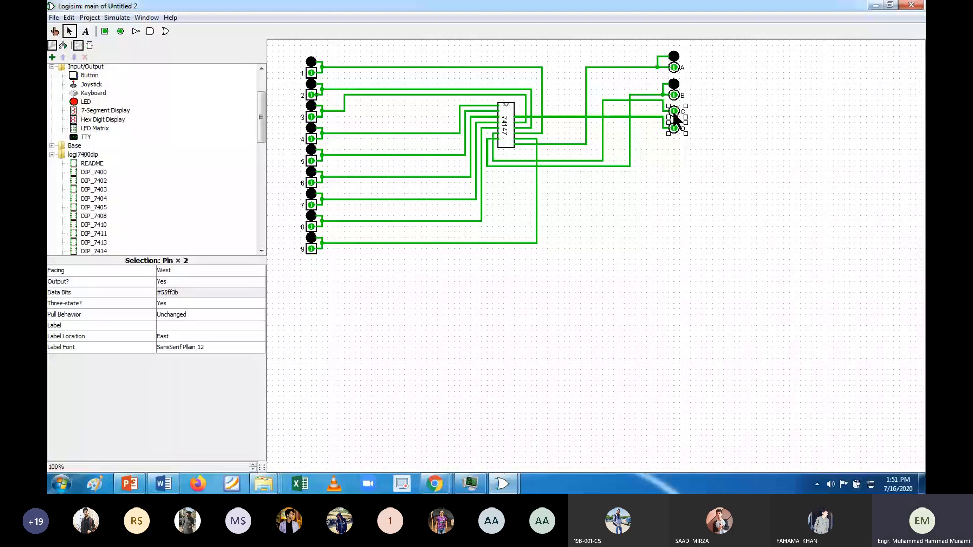
drag(675, 120, 676, 135)
drag(676, 134, 682, 129)
click(699, 126)
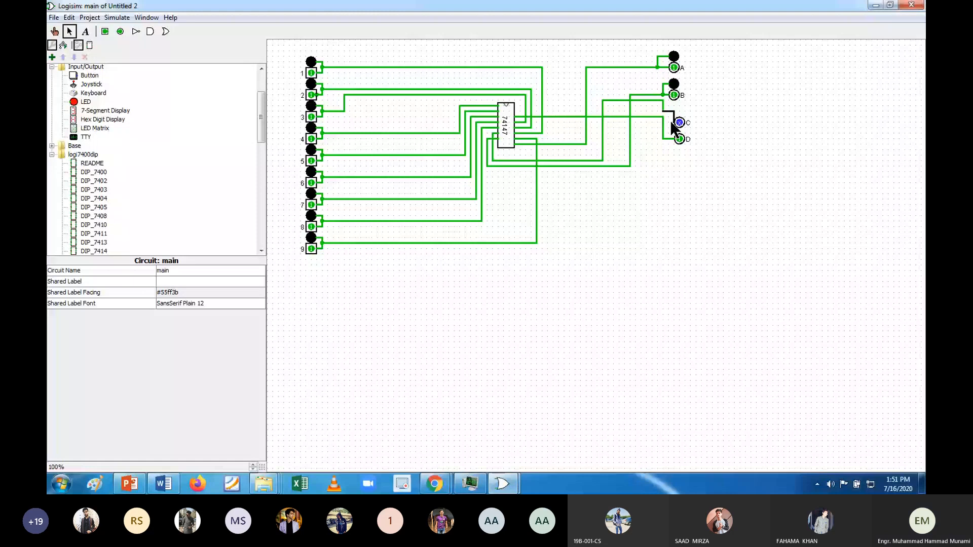
drag(670, 120, 674, 123)
Place a copy of output B's LED directly above output C, connected to C's line.
click(673, 84)
key(ctrl+c)
key(ctrl+v)
drag(676, 91, 679, 111)
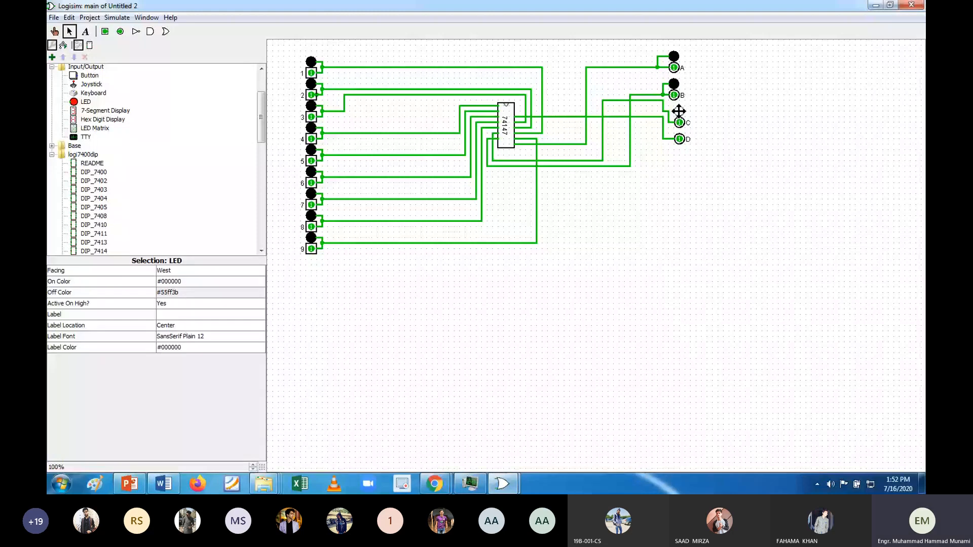
click(708, 131)
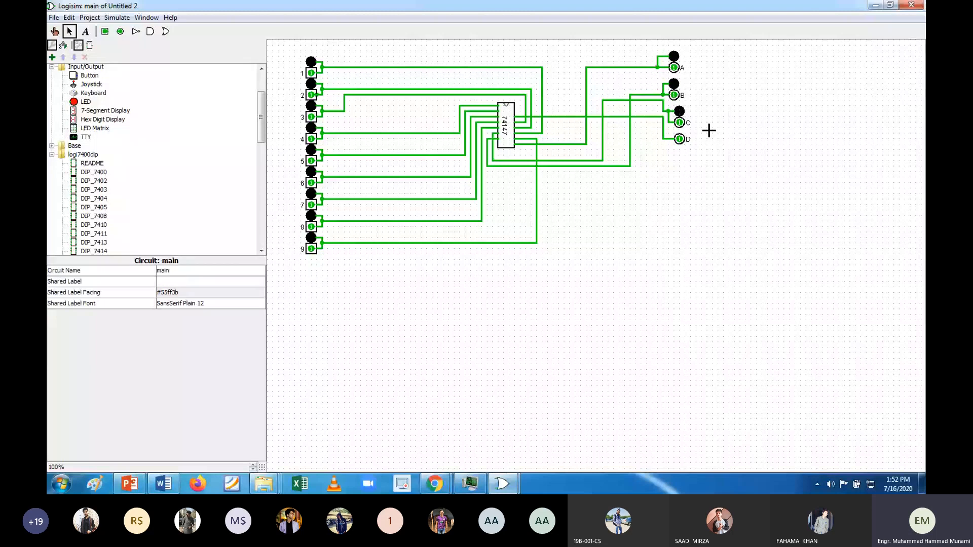
Move output D further down and place a copy of output A's LED directly above it, connected to D's line.
click(675, 145)
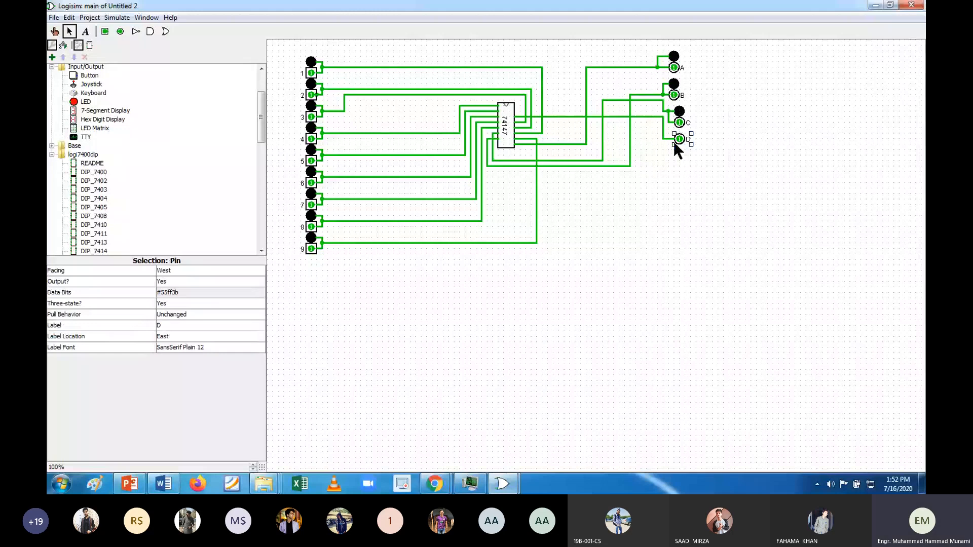
drag(675, 145, 680, 149)
drag(680, 148, 680, 149)
click(677, 58)
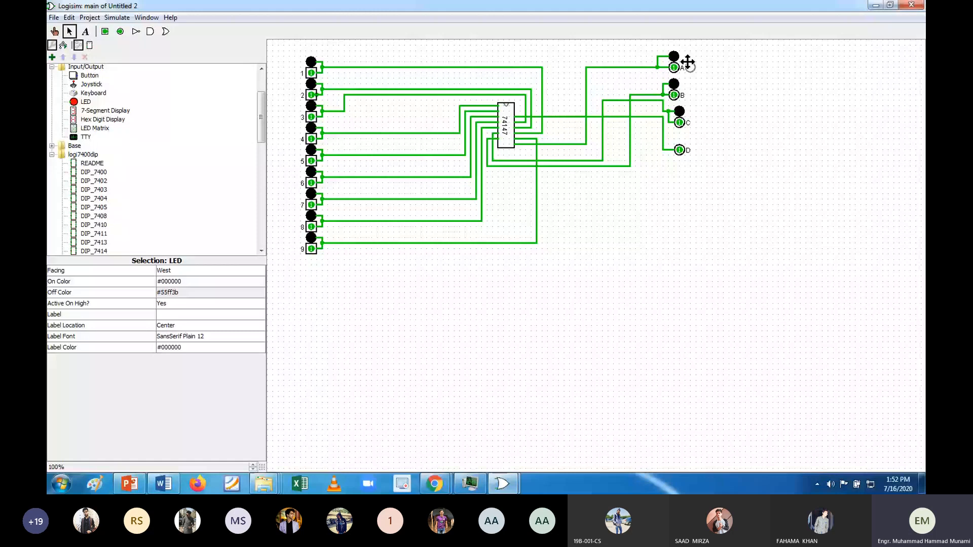
drag(687, 61, 685, 139)
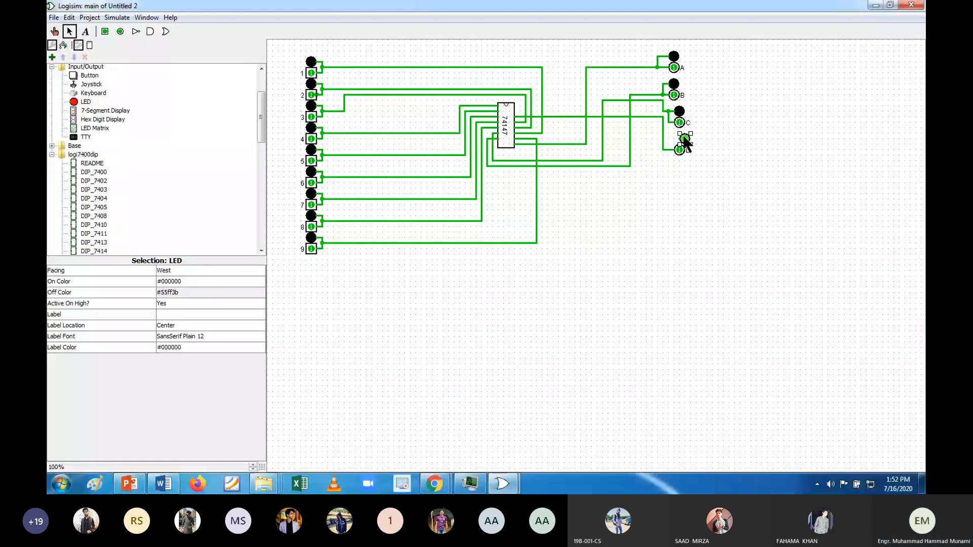
drag(685, 141, 679, 142)
click(674, 179)
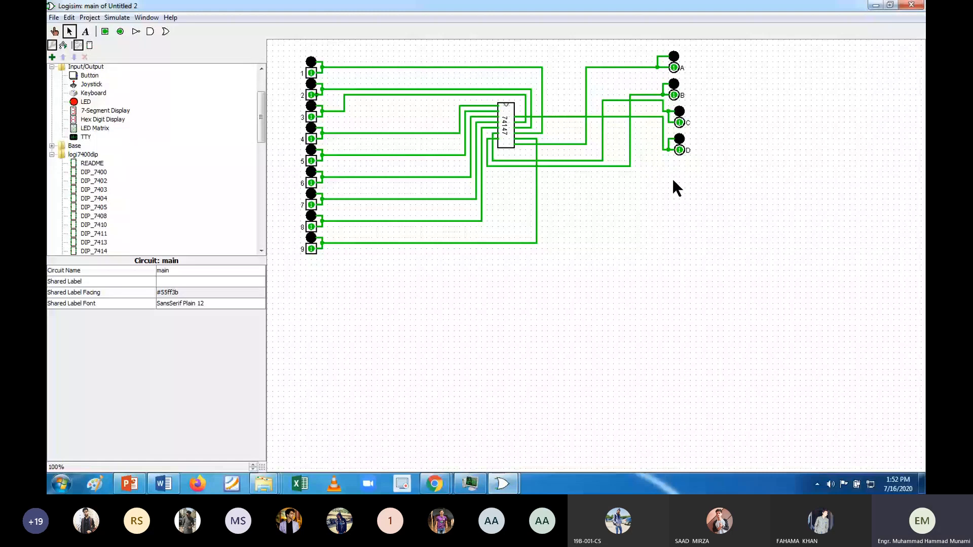
Poke input 1 low to try the encoder, and review the inputs/outputs truth table in the Experiment # 11 Word document.
click(54, 31)
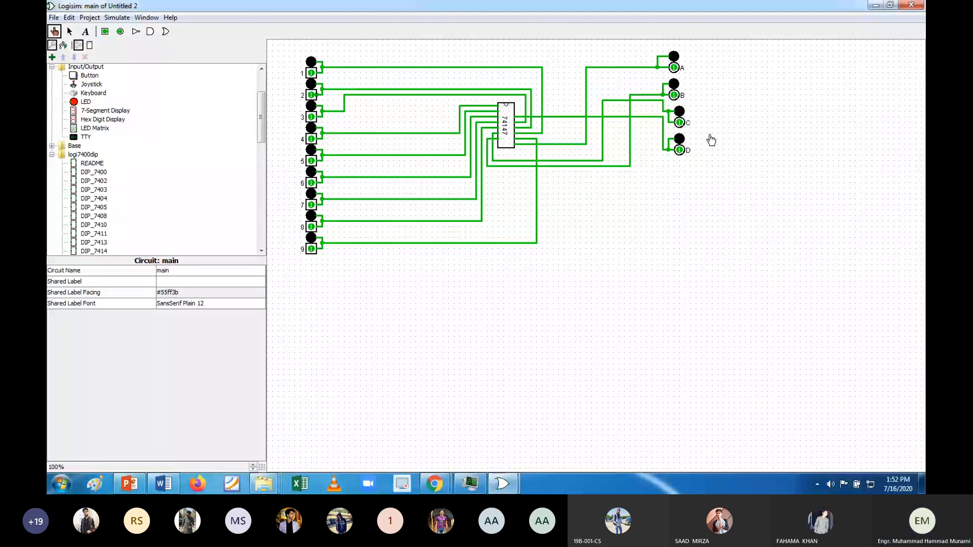
click(311, 73)
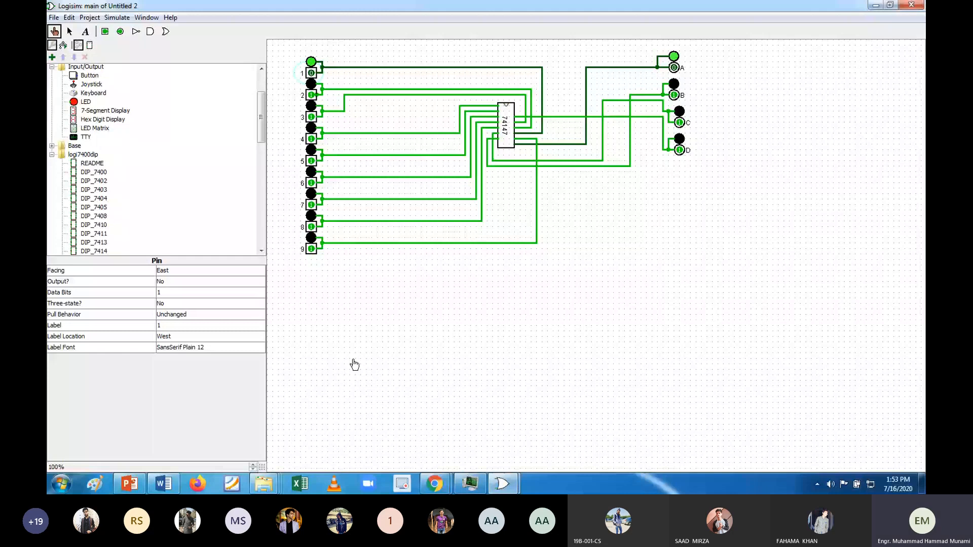
key(alt+Tab)
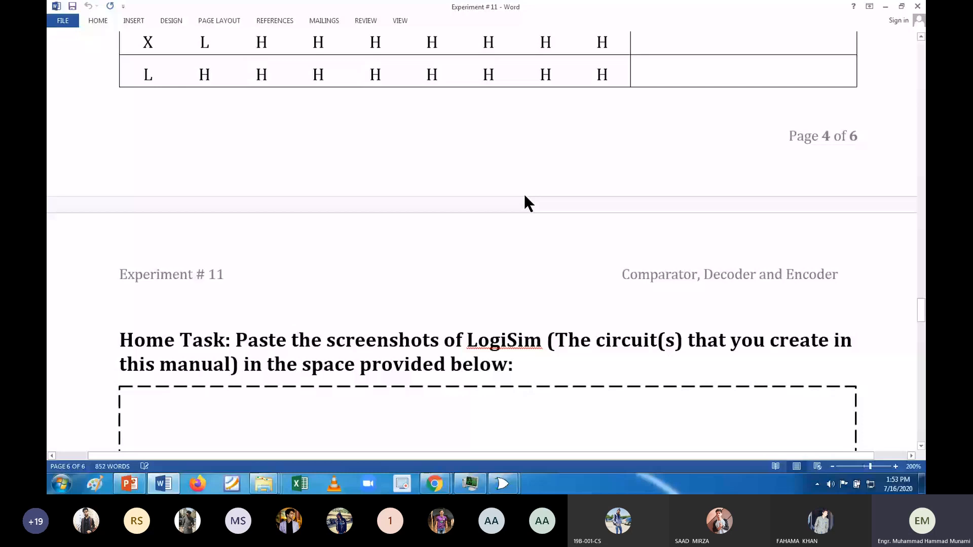
scroll(524, 202, up, 5)
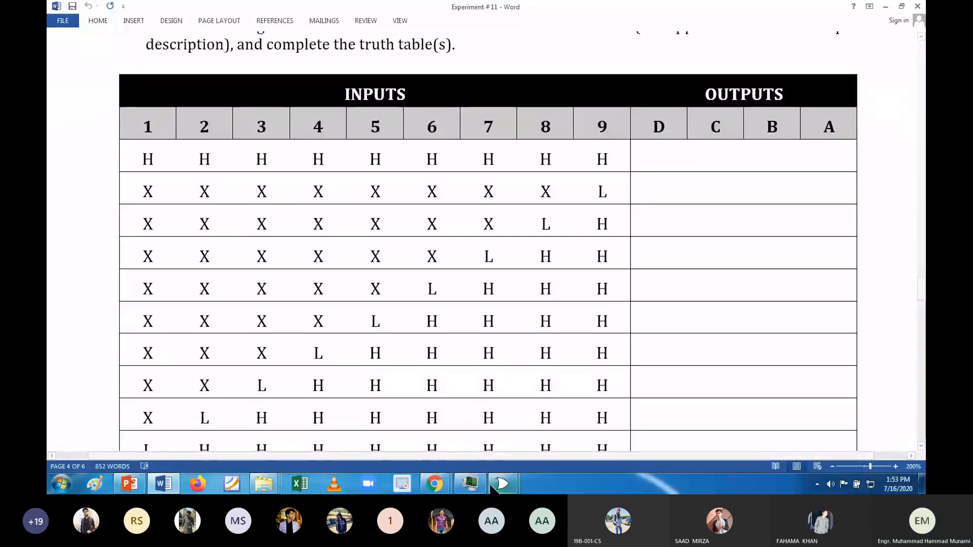
mouse_move(502, 482)
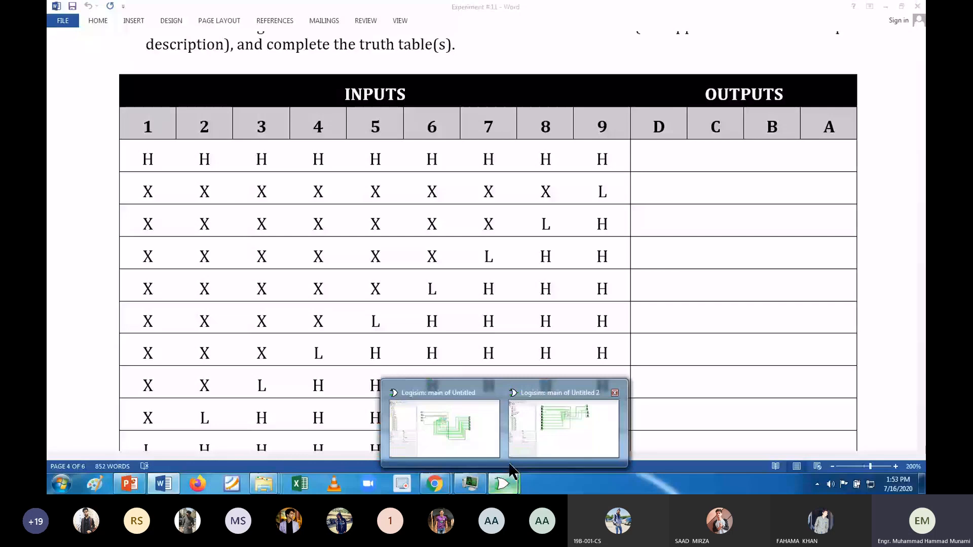
click(535, 449)
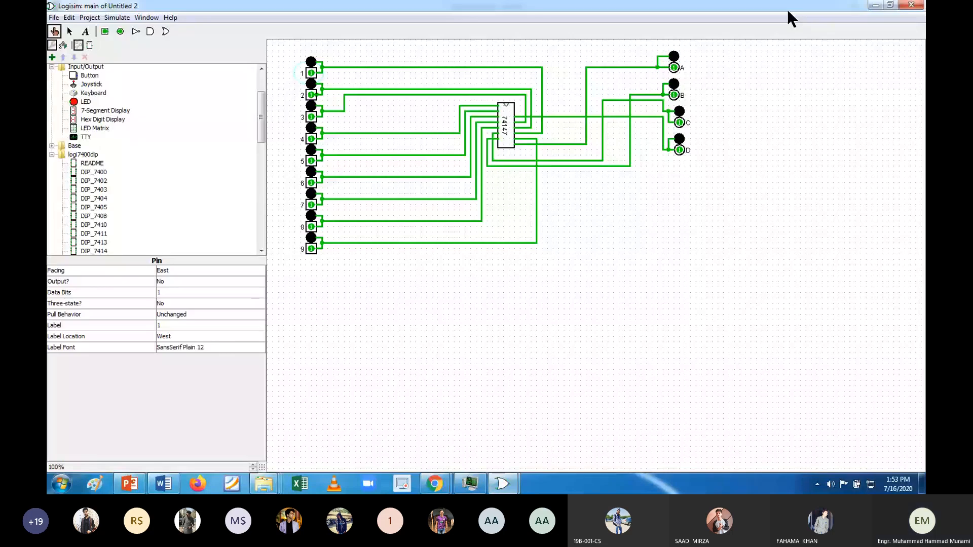
key(alt+Tab)
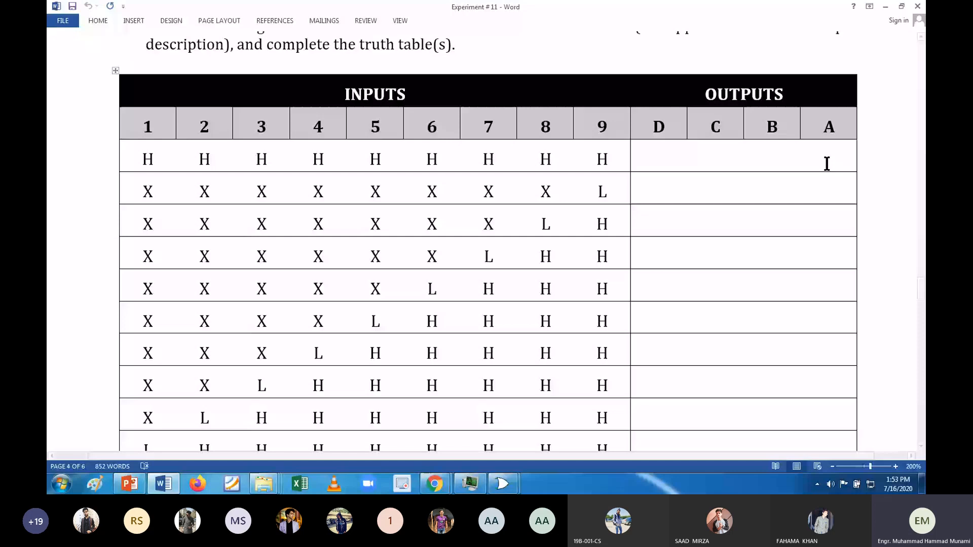
key(alt+Tab)
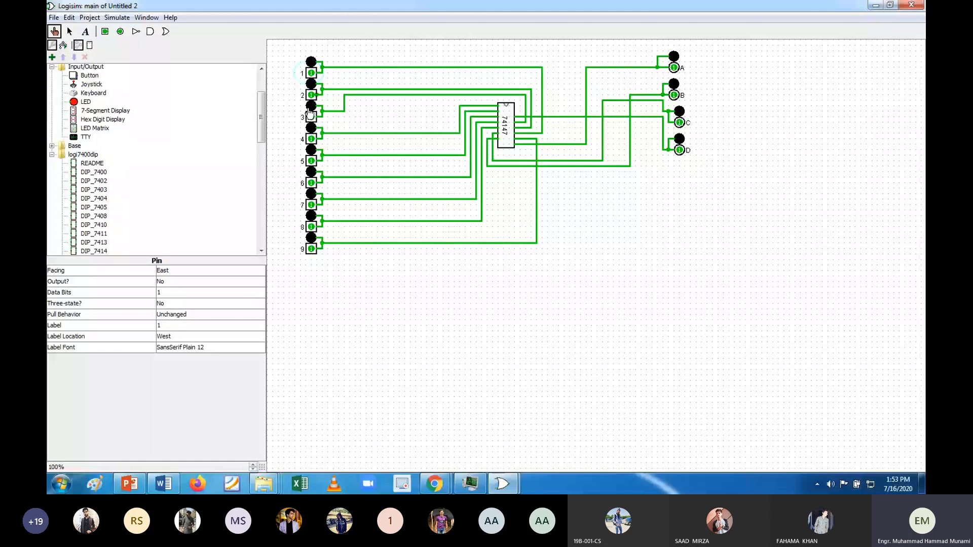
Test input 1 low on its own, input 2 low on its own, and both inputs low together.
click(311, 73)
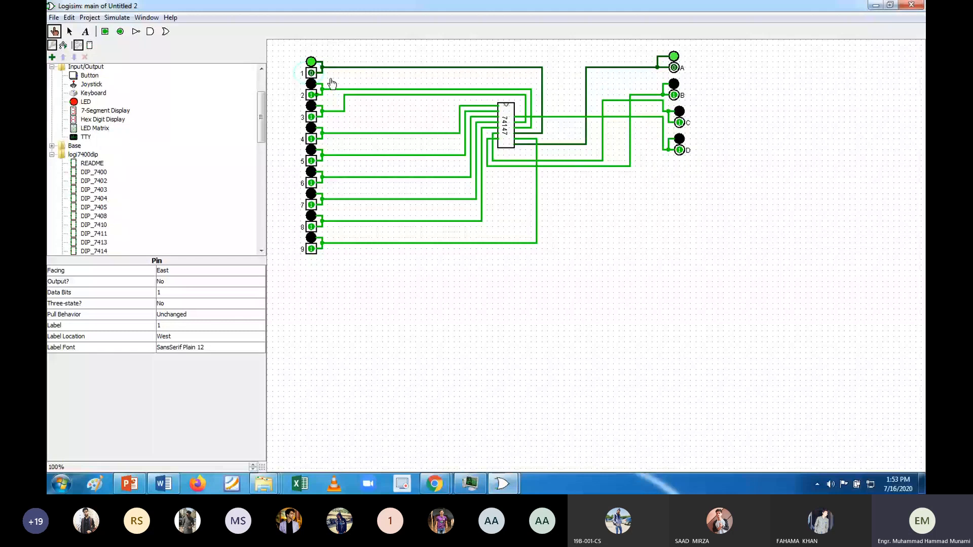
click(311, 73)
click(311, 94)
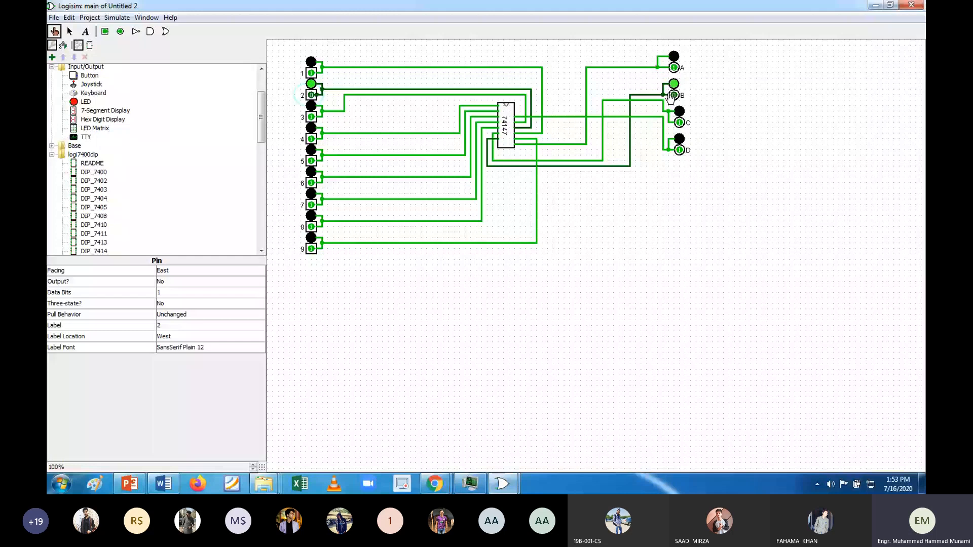
click(311, 73)
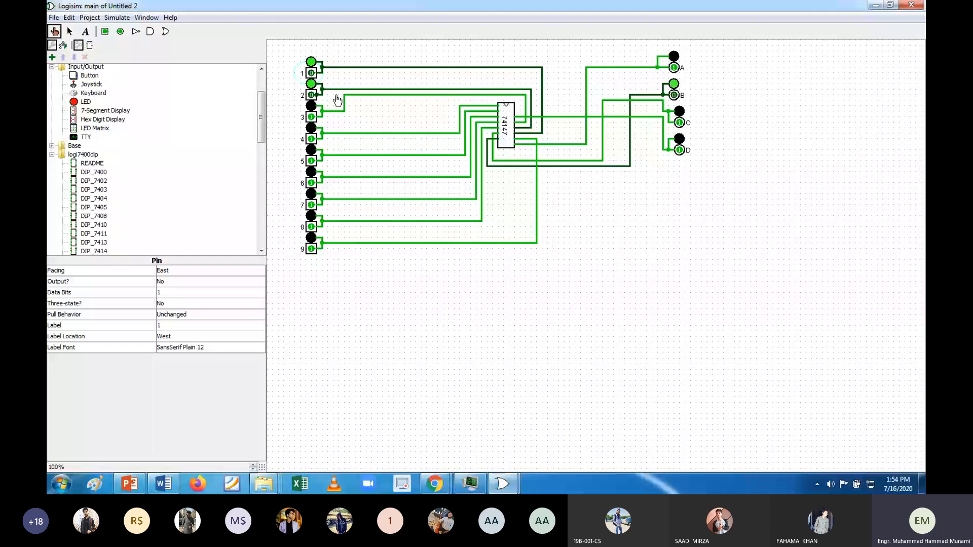
Set inputs 3, 4 and 5 low one after another to test the encoder's priority outputs.
click(312, 117)
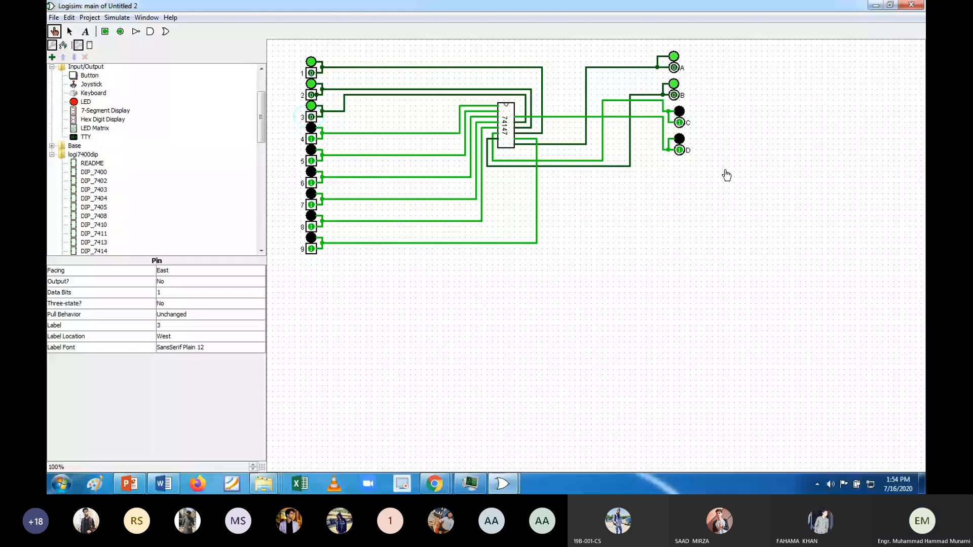
click(312, 141)
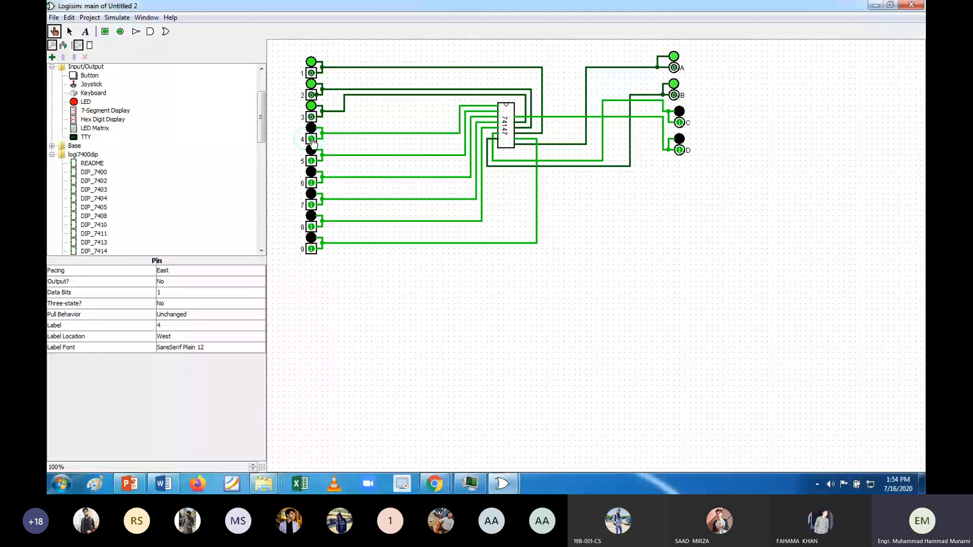
click(312, 140)
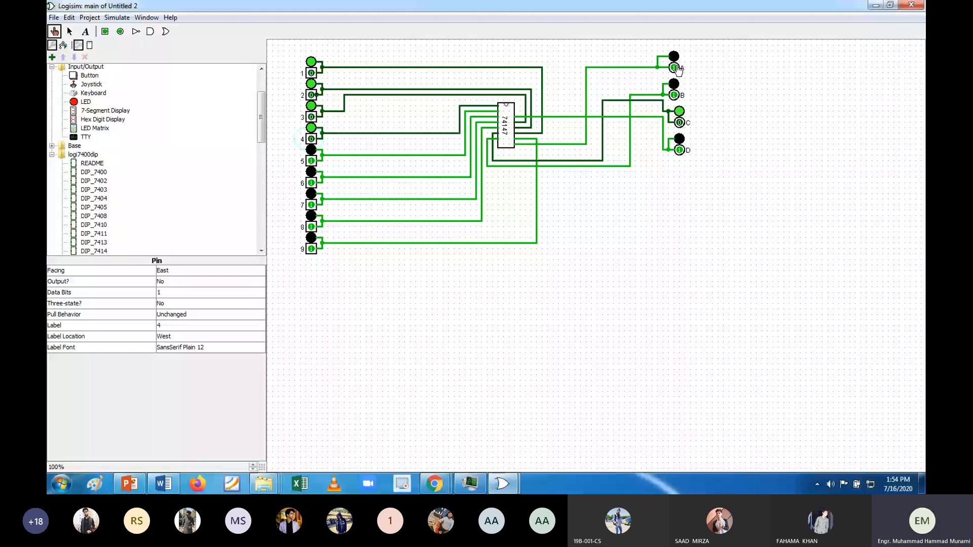
click(312, 161)
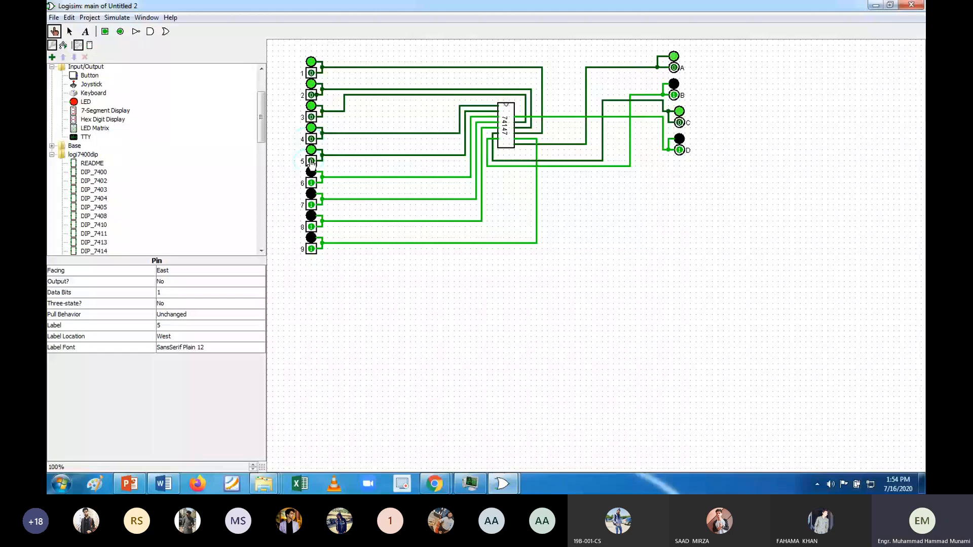
Set inputs 4 and 3 back high with input 5 low, and set input 9 low to test the encoder's priority.
click(312, 139)
click(312, 117)
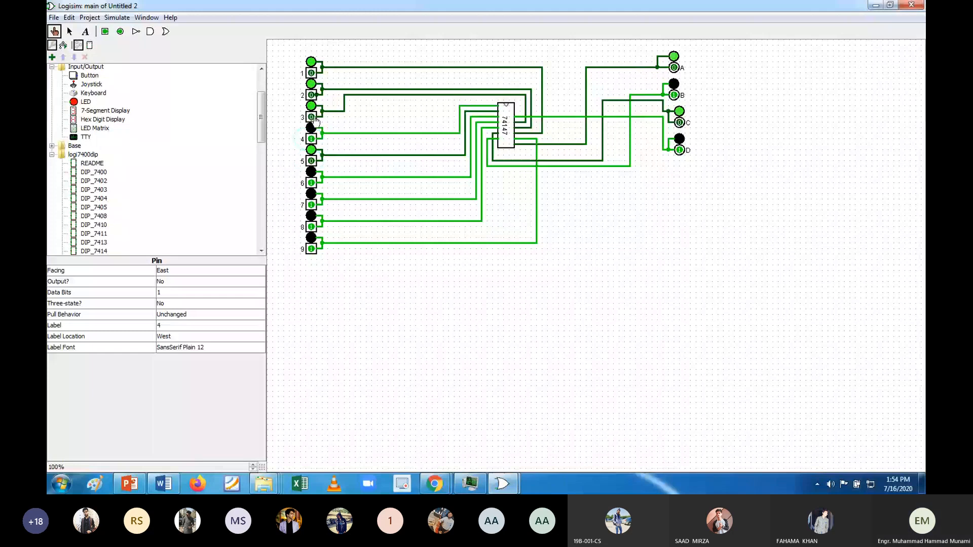
click(314, 84)
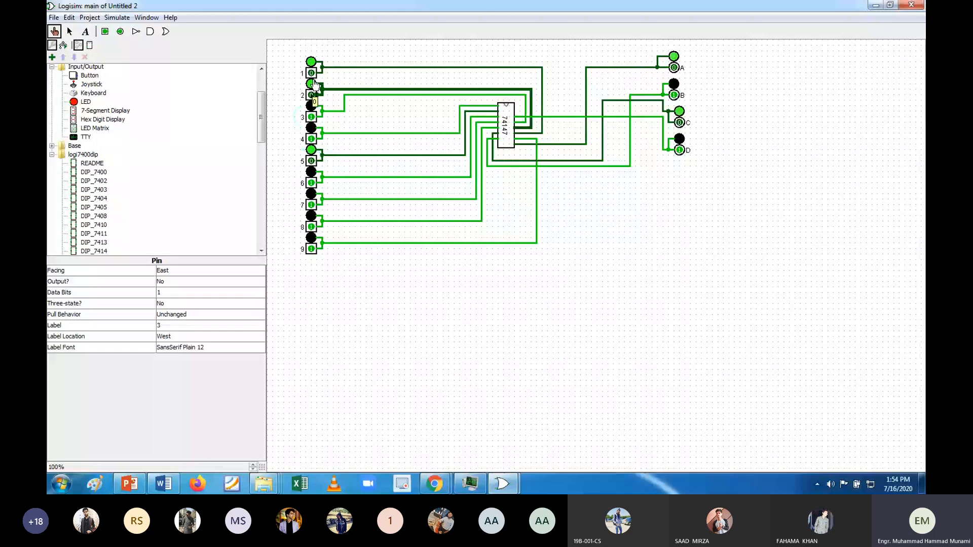
click(308, 237)
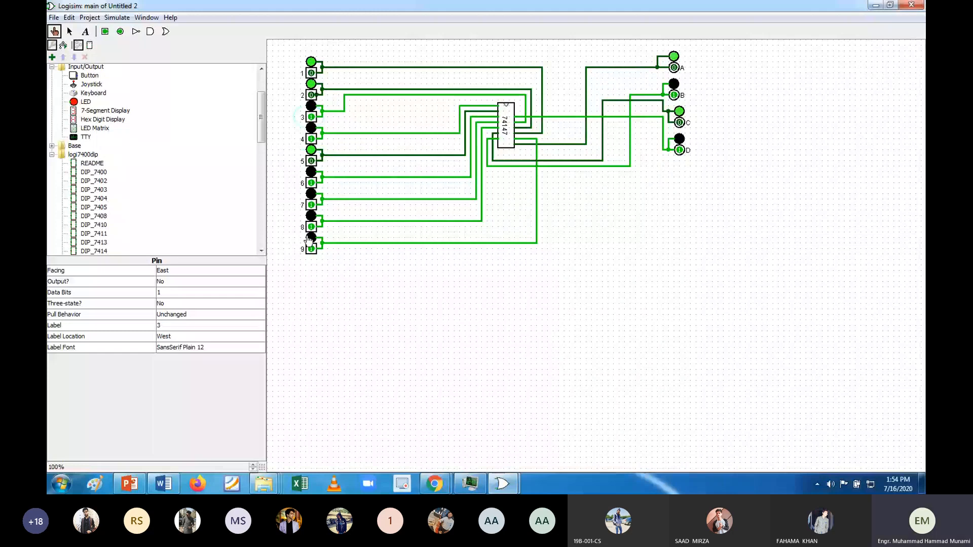
click(311, 249)
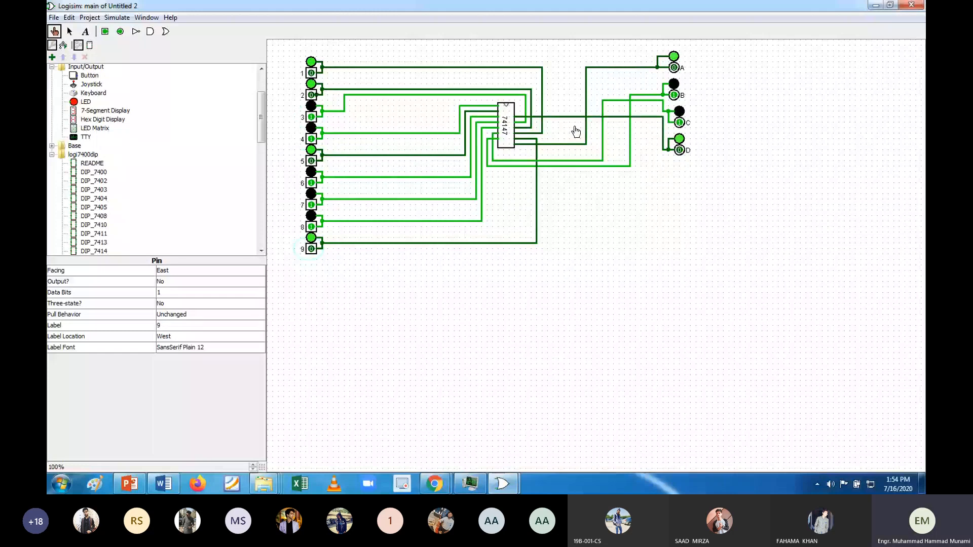
With input 9 held low, set inputs 8, 7, 6, 4 and 3 low and input 5 high to test input 9's priority.
click(311, 223)
click(314, 205)
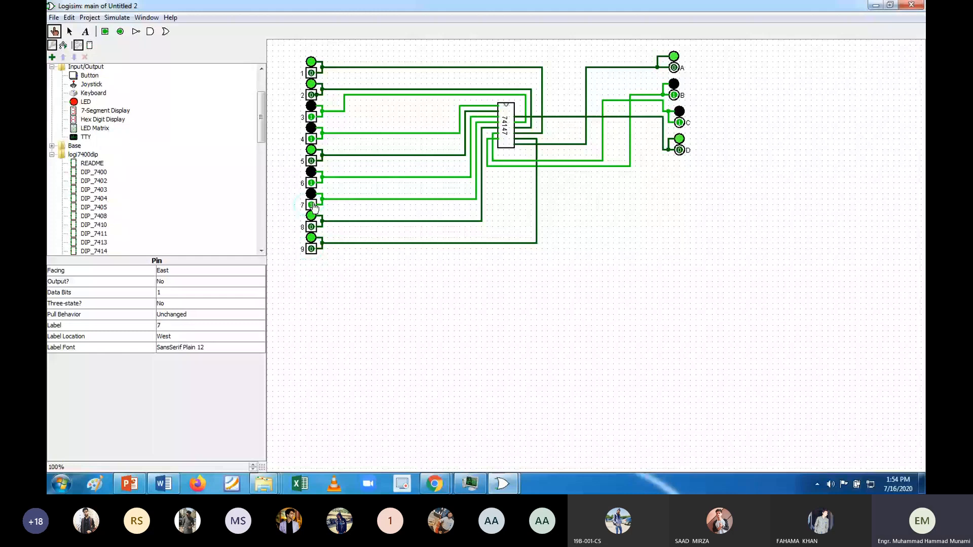
click(311, 183)
click(311, 161)
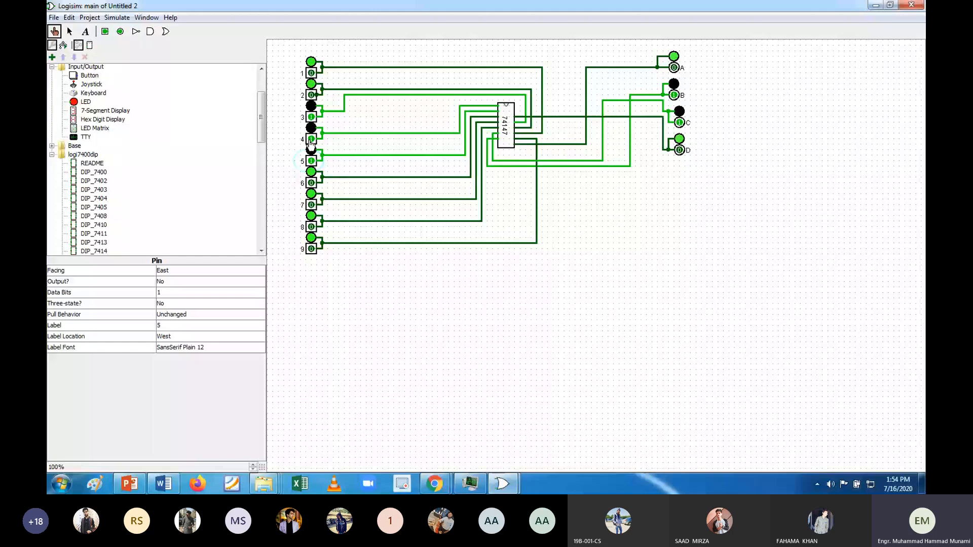
click(311, 139)
click(311, 117)
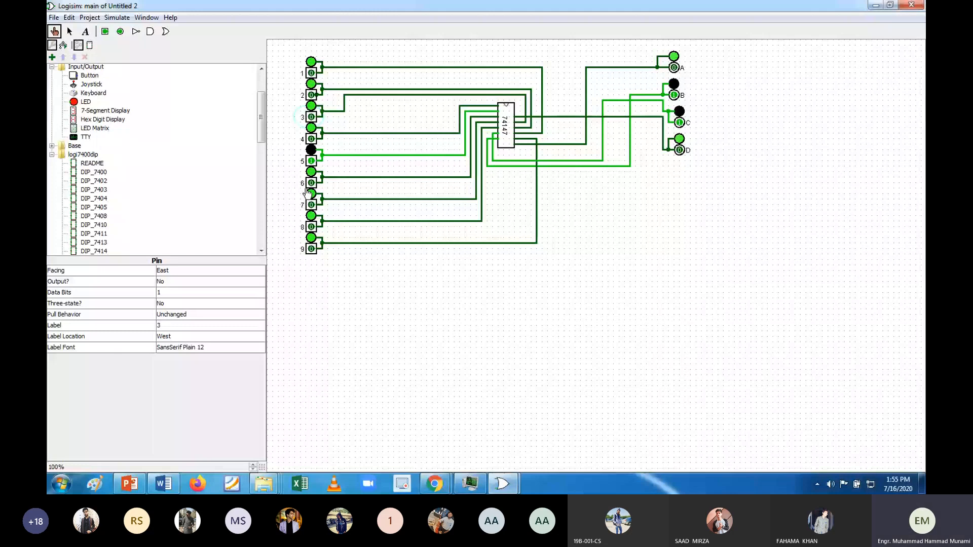
Examine the Decimal-to-BCD encoder truth table in the Experiment # 11 Word document and compare it with the Logisim circuit.
key(alt+Tab)
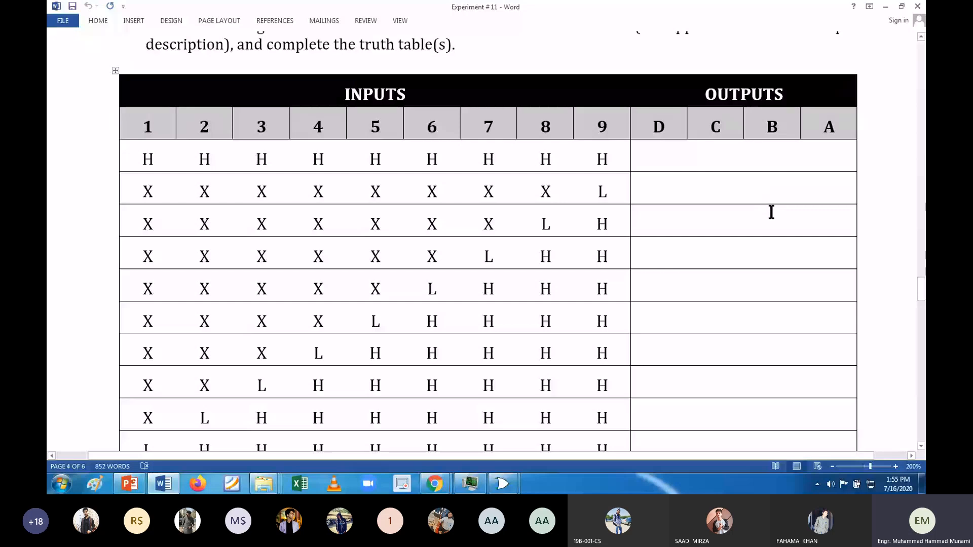
key(alt+Tab)
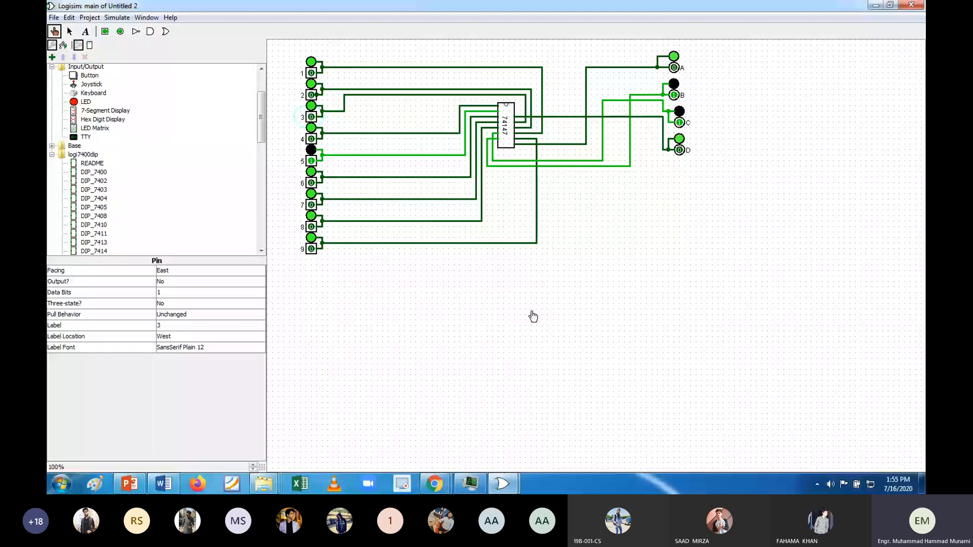
key(alt+Tab)
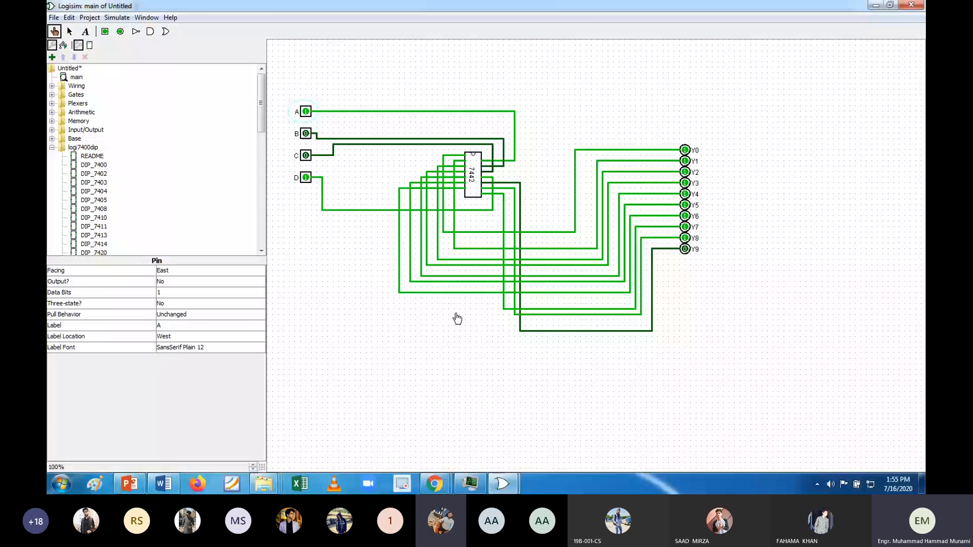
key(alt+Tab)
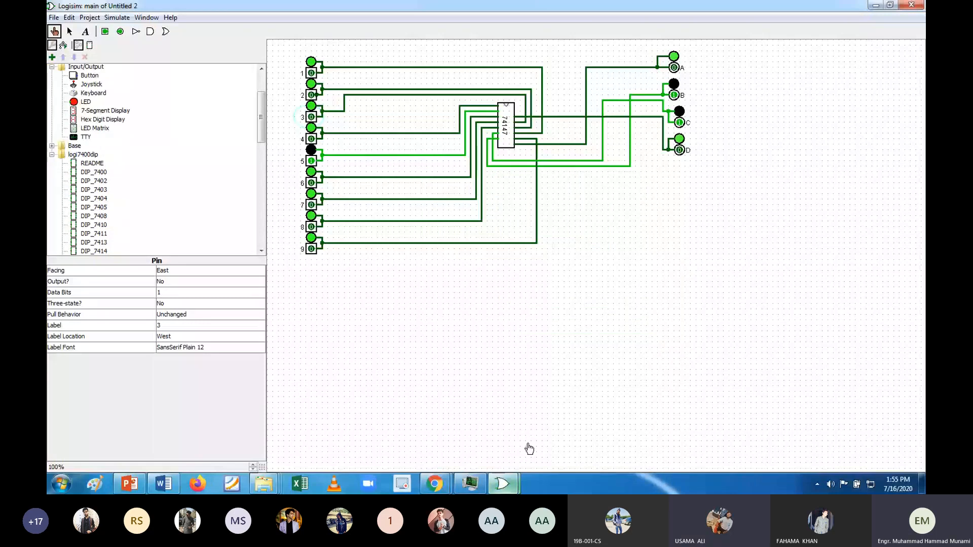
click(875, 6)
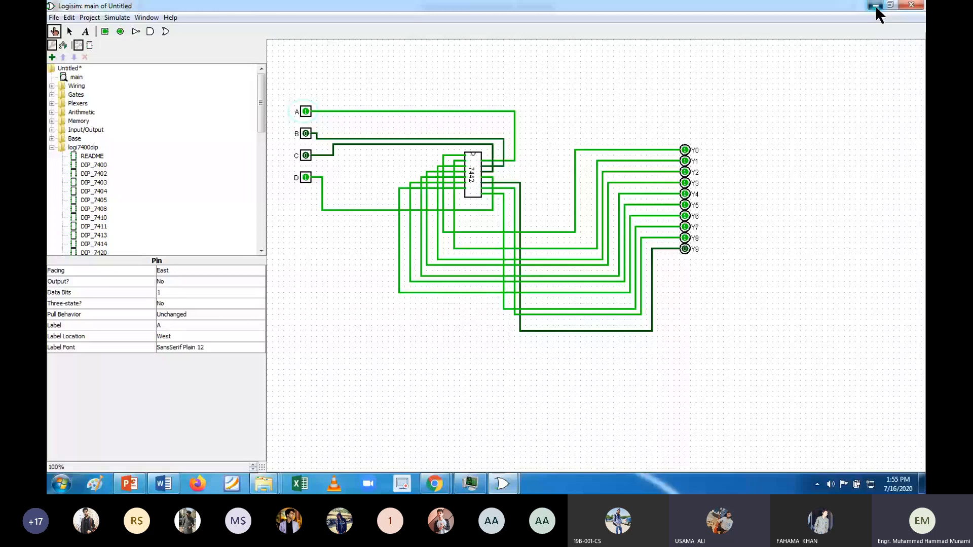
click(876, 6)
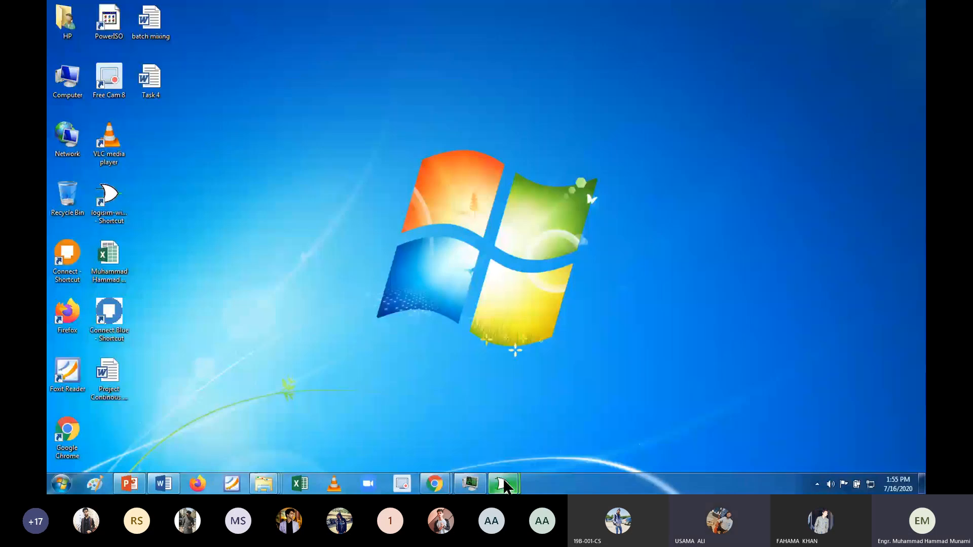
click(504, 485)
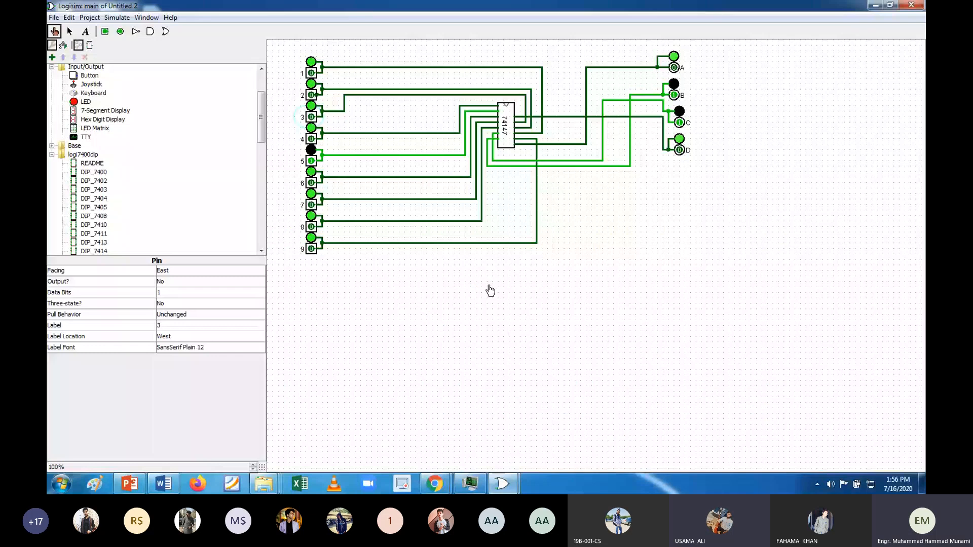
click(164, 484)
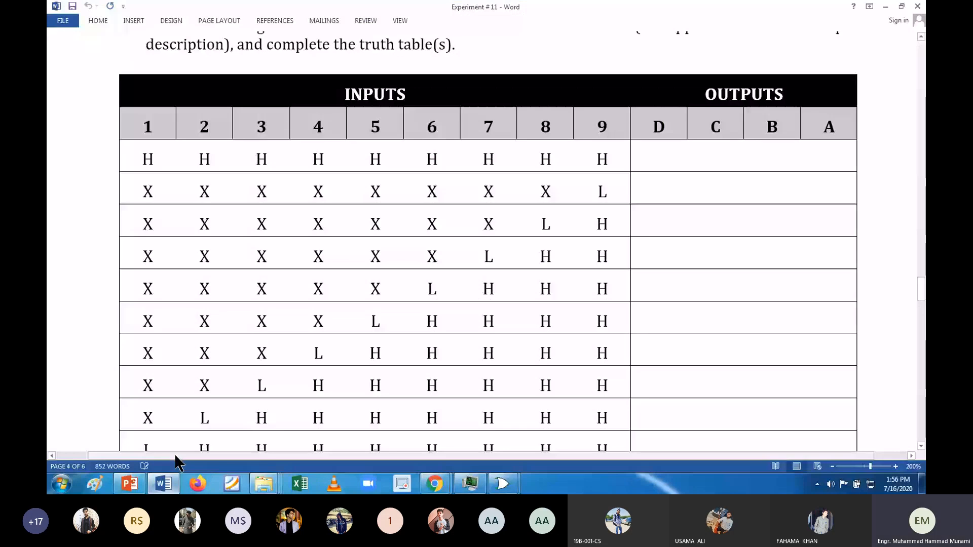
scroll(389, 173, up, 1)
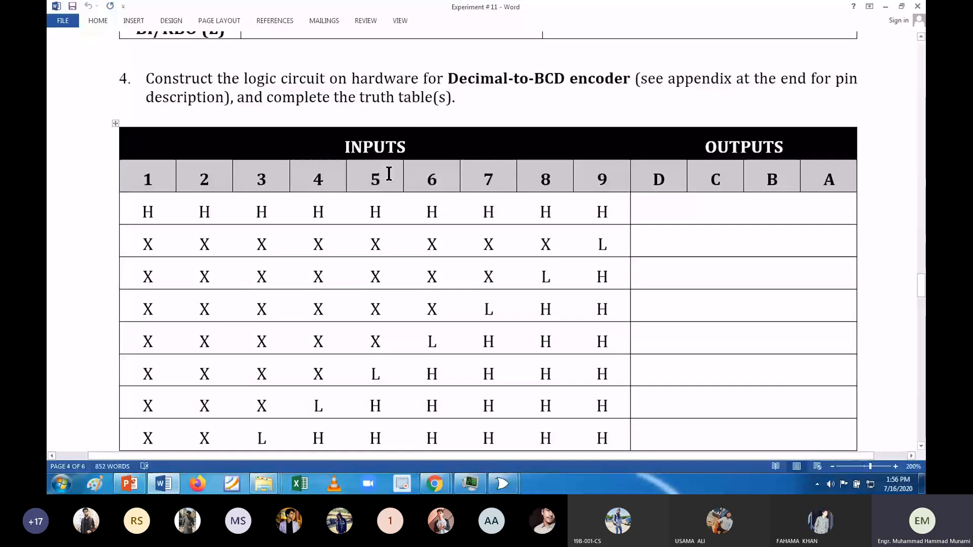
scroll(389, 174, down, 1)
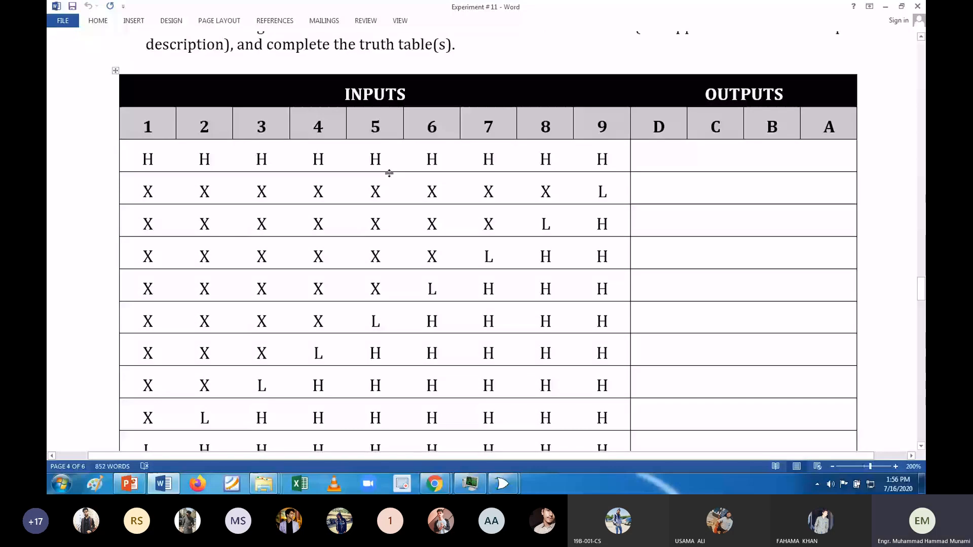
Switch back to the 74147 circuit in Logisim and set all inputs 1–9 high.
click(890, 9)
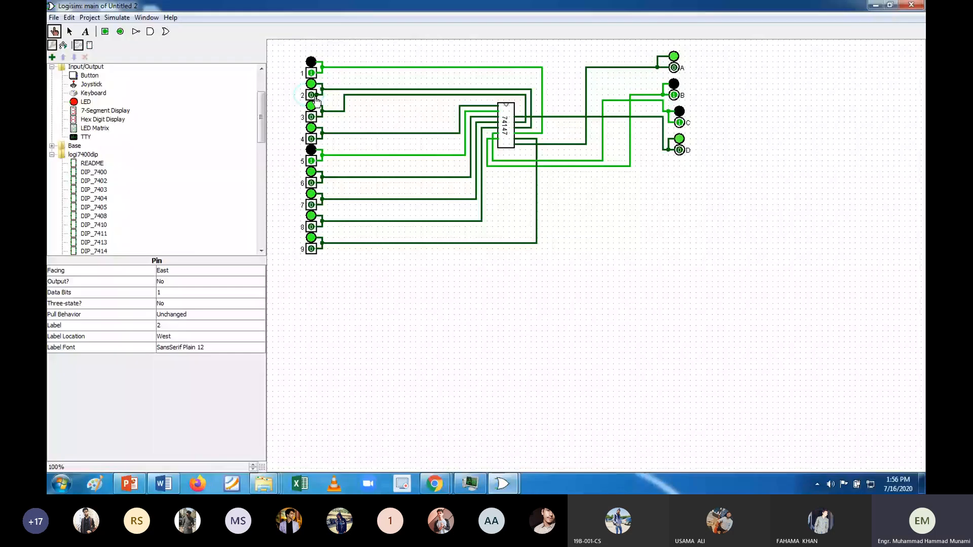
click(314, 96)
click(311, 117)
click(311, 139)
click(310, 162)
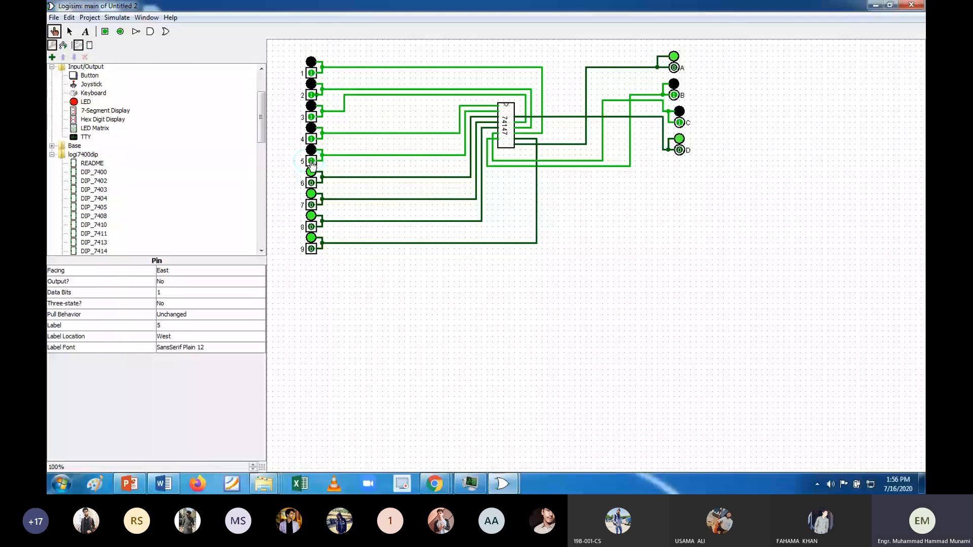
click(313, 184)
click(312, 183)
click(311, 204)
click(312, 227)
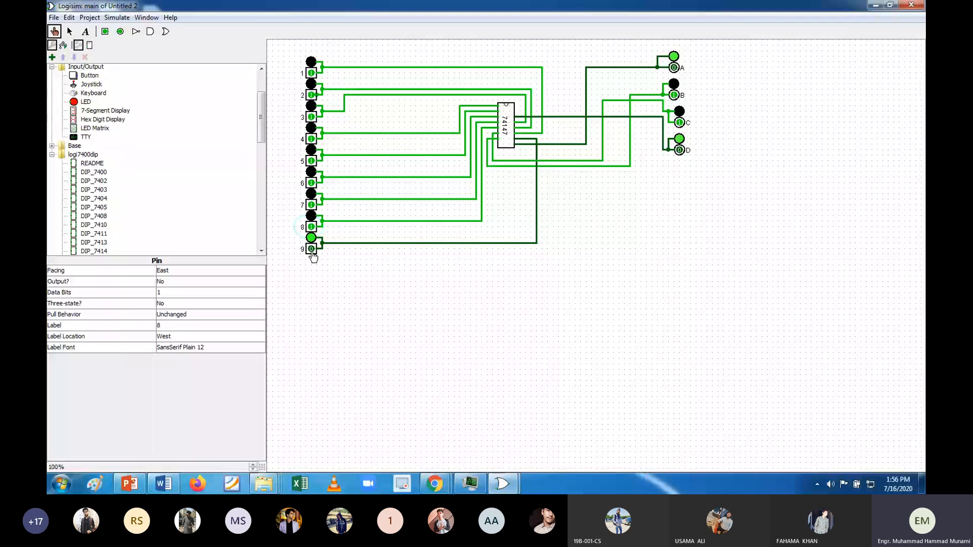
click(312, 249)
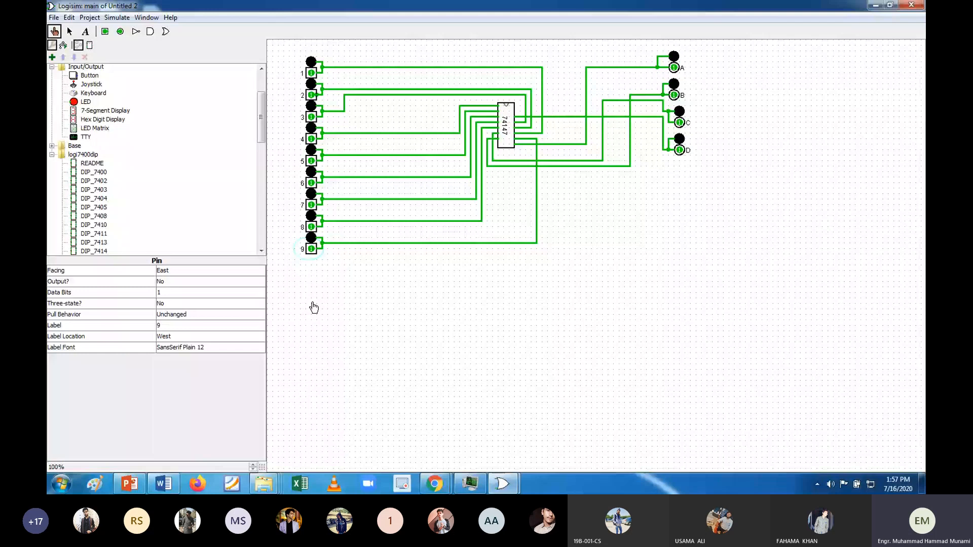
In the Word truth table, fill outputs D, C, B and A with 1 in the row where all inputs are H.
key(alt+Tab)
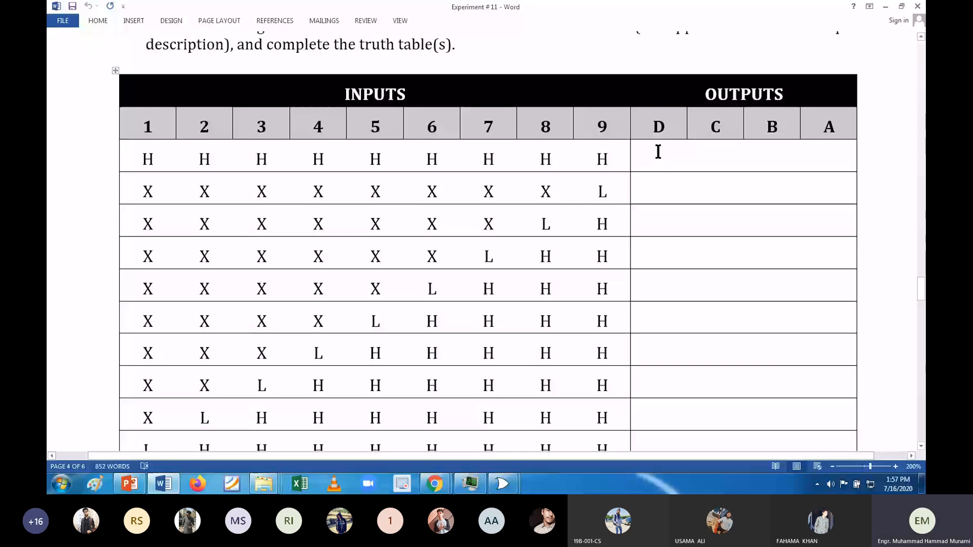
click(163, 485)
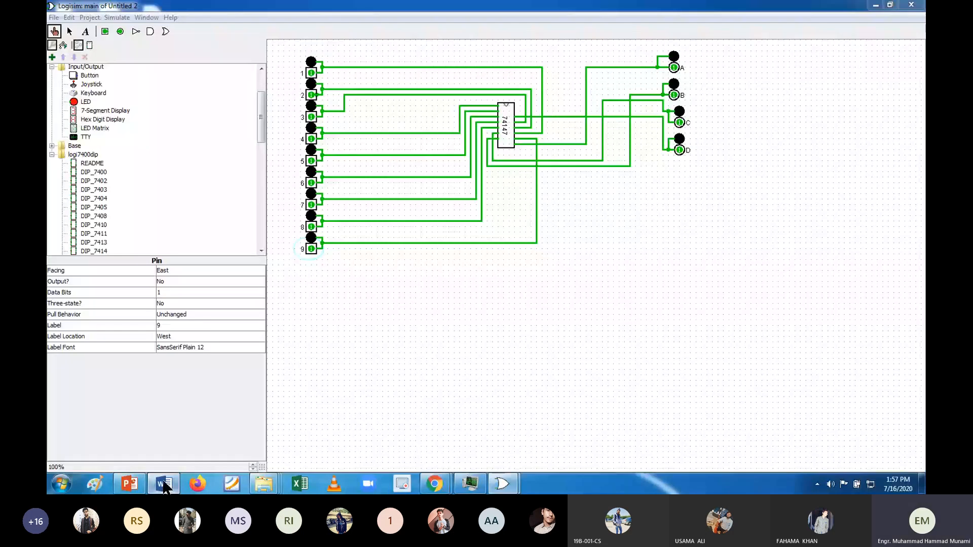
click(163, 485)
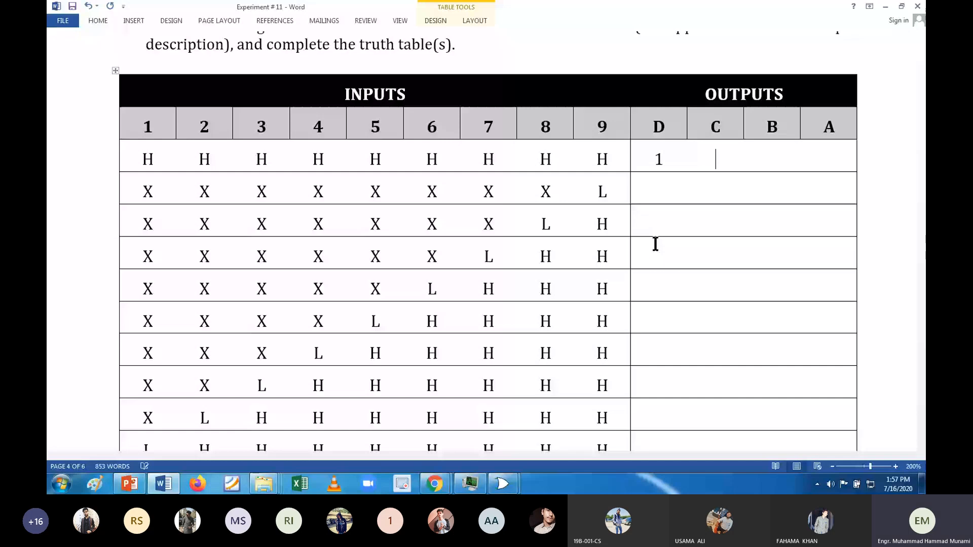
text(1)
key(Tab)
text(1)
key(Tab)
text(1)
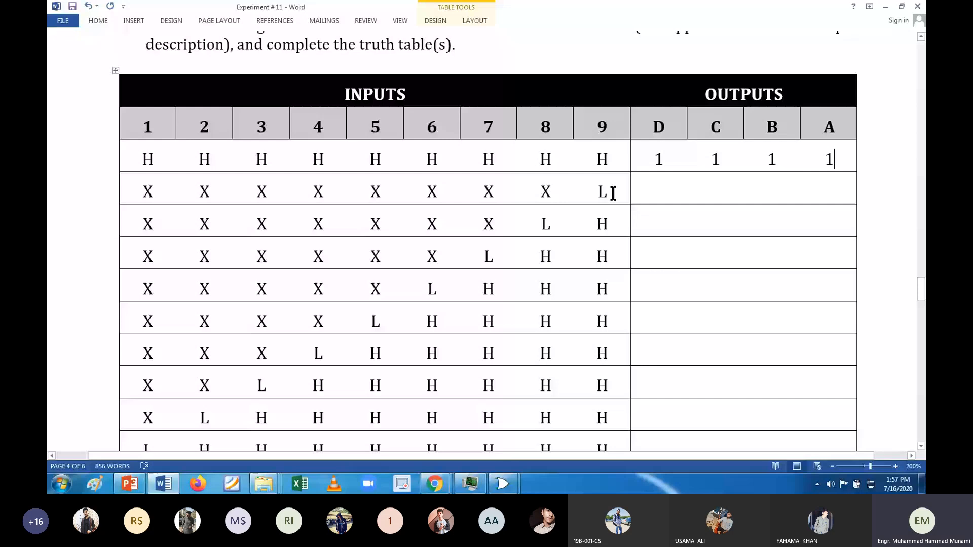
In Logisim, set input 9 low, along with the don't-care inputs 7, 4 and 2.
key(alt+Tab)
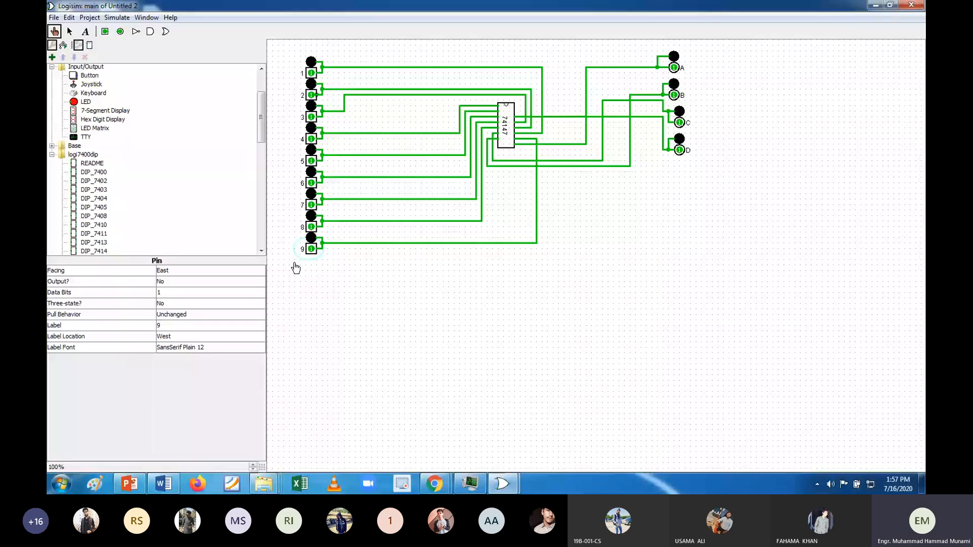
key(0)
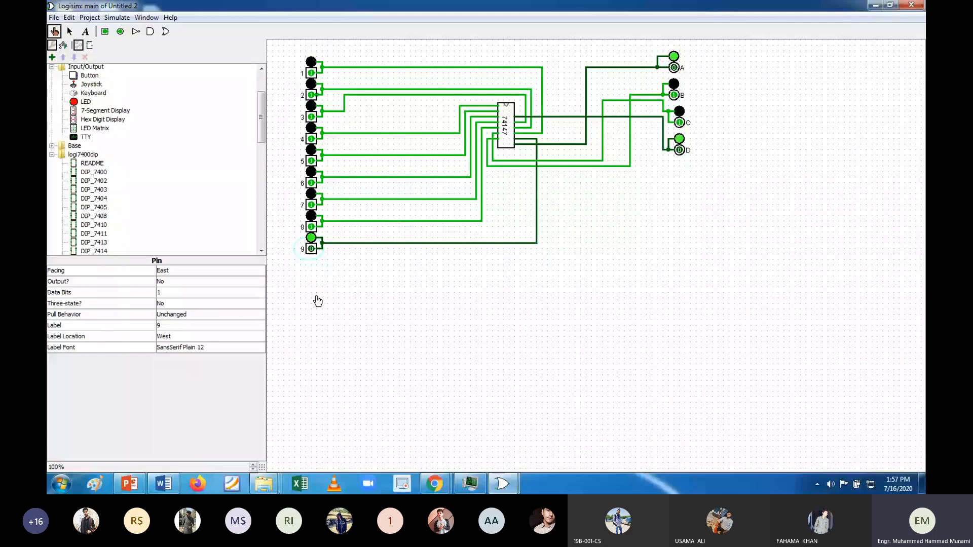
click(314, 196)
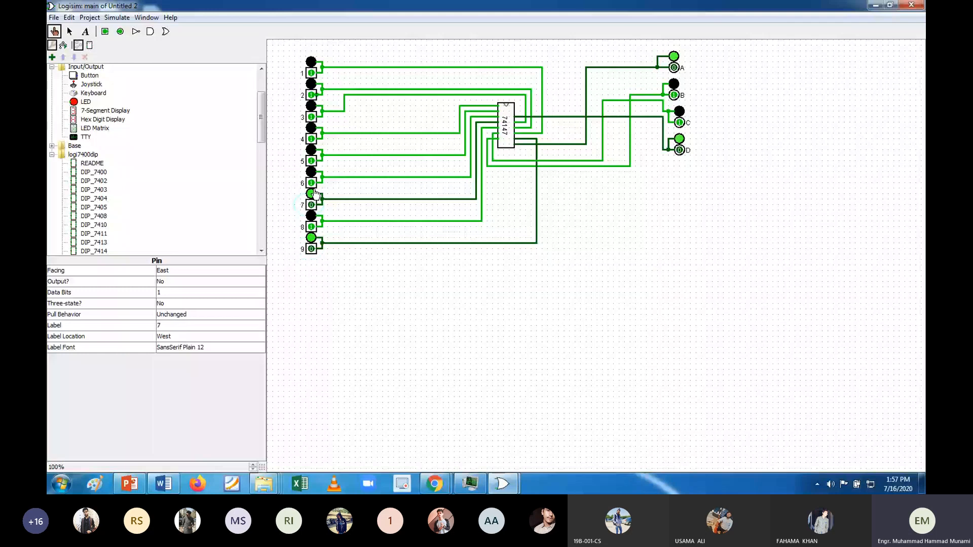
click(311, 139)
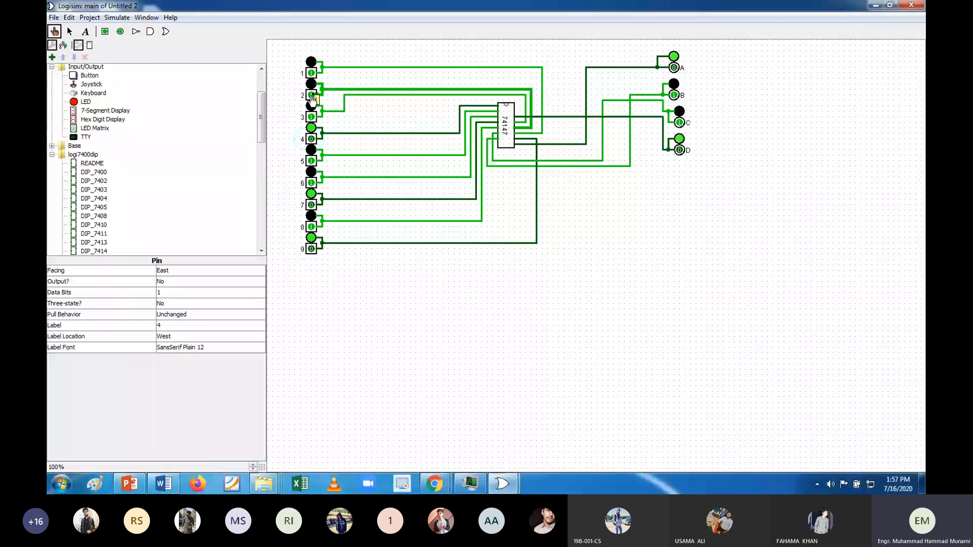
click(312, 97)
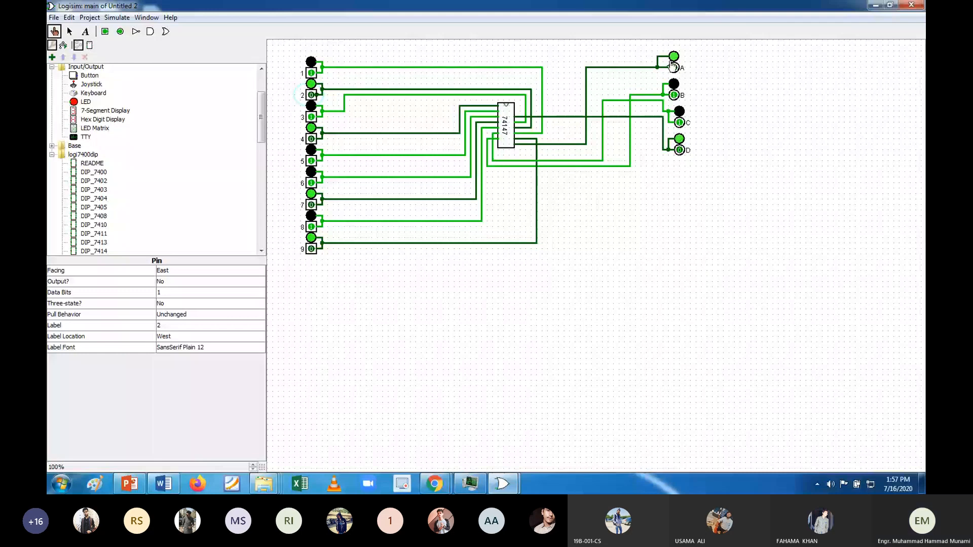
In the Word truth table row with input 9 at L, enter outputs D 0, C 1, B 1 and A 0.
click(163, 484)
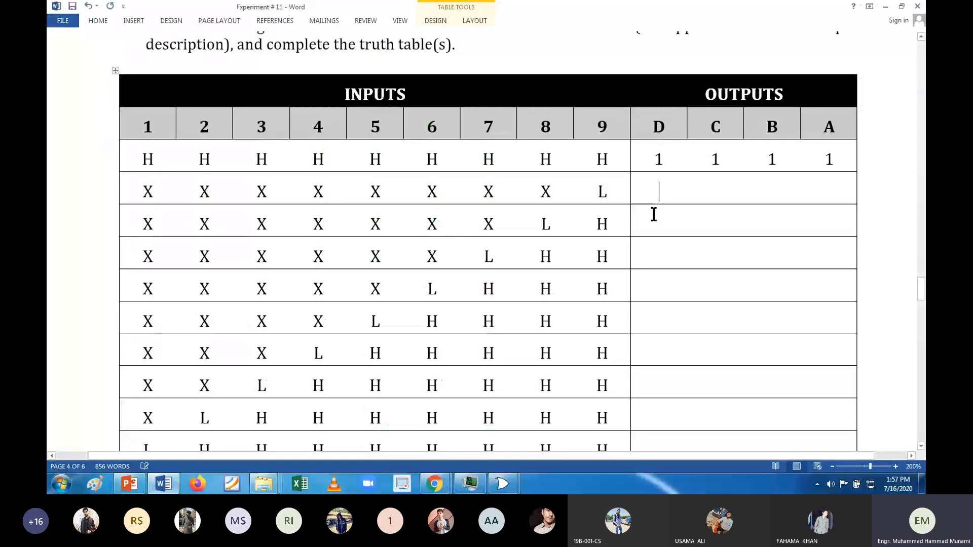
text(0)
key(Tab)
text(1)
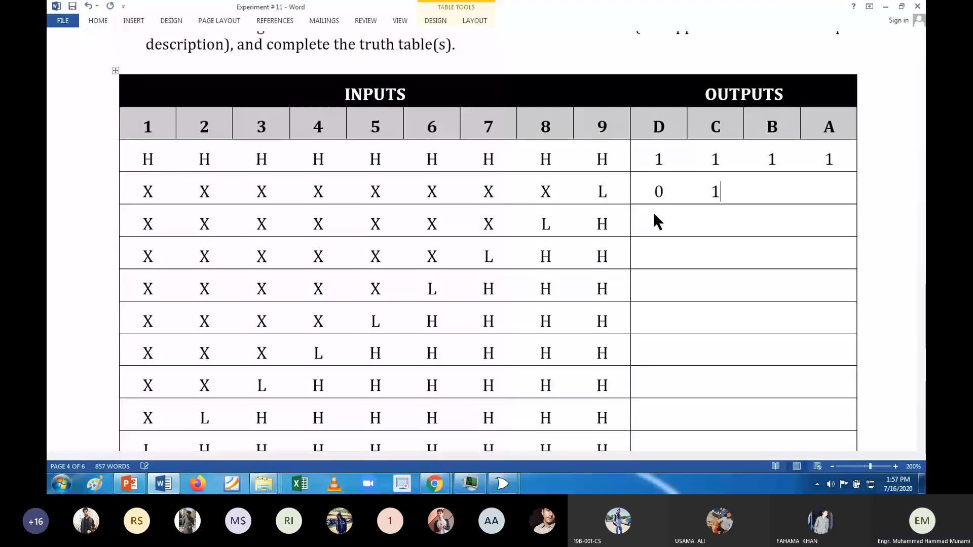
key(Tab)
text(1)
key(Tab)
text(0)
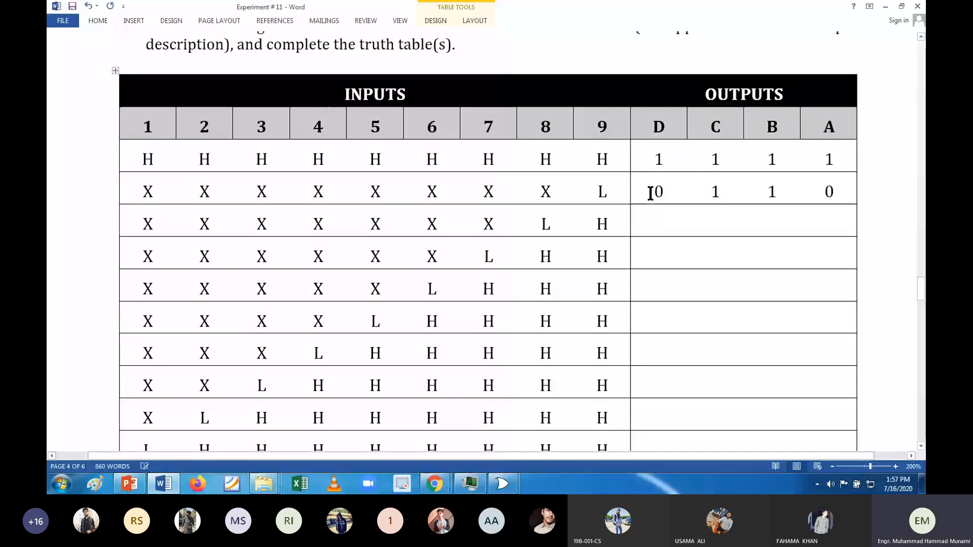
Switch to the 74147 circuit in Logisim, return input 9 to high and set input 8 low.
click(164, 484)
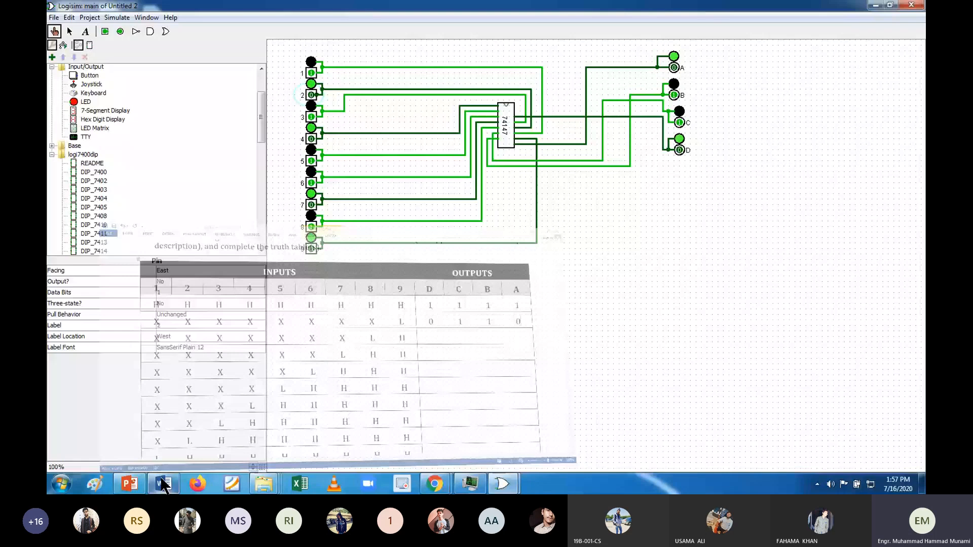
click(312, 250)
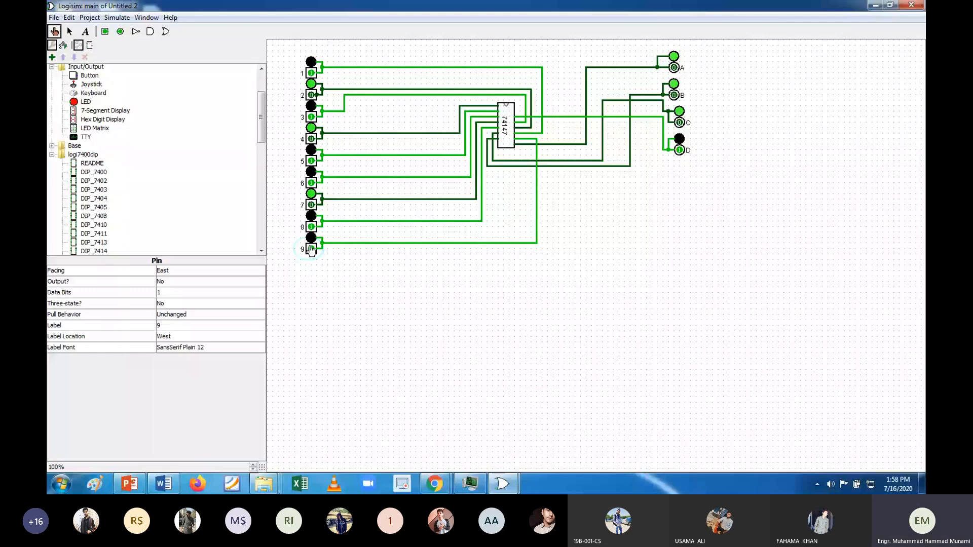
click(311, 227)
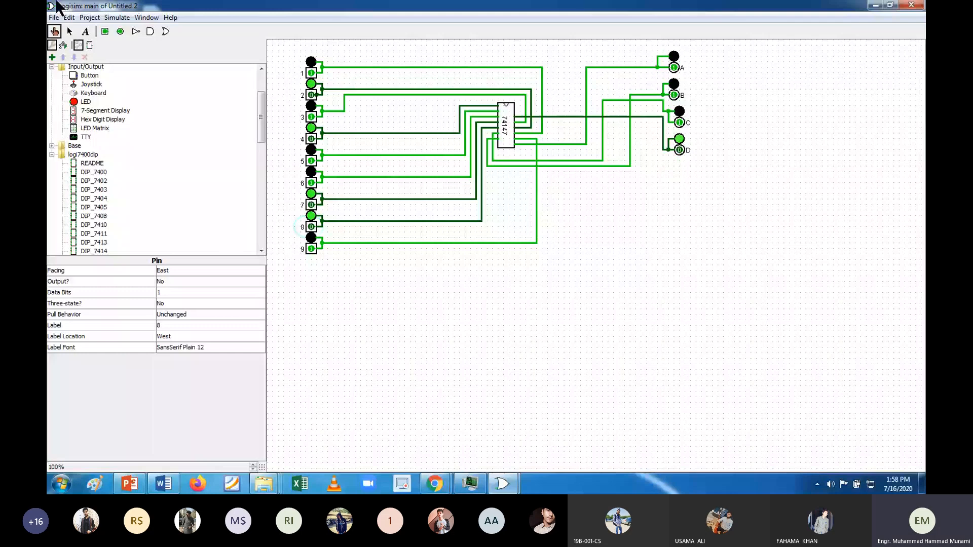
In the Word truth table row with input 8 at L, enter outputs D 0, C 1, B 1 and A 1.
click(163, 484)
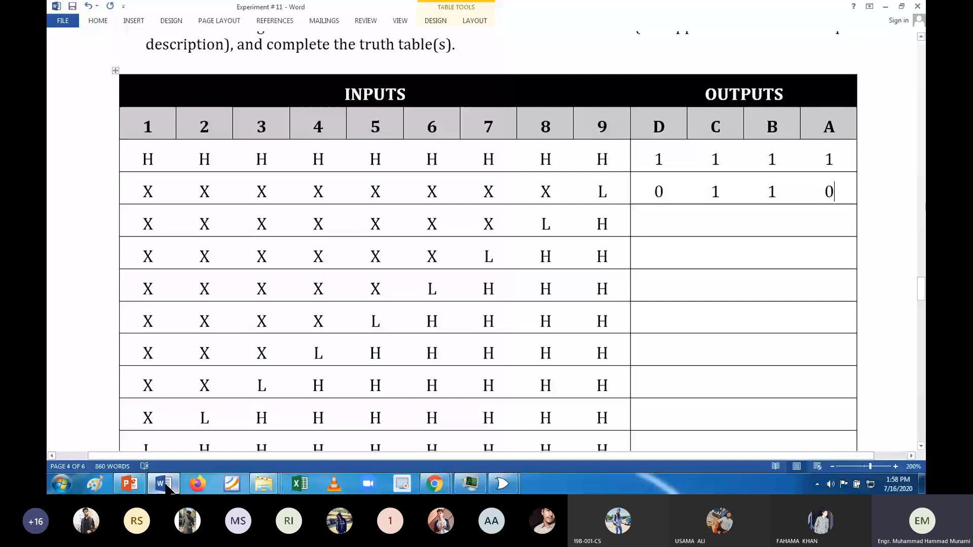
click(664, 224)
text(0)
key(Tab)
text(1)
key(Tab)
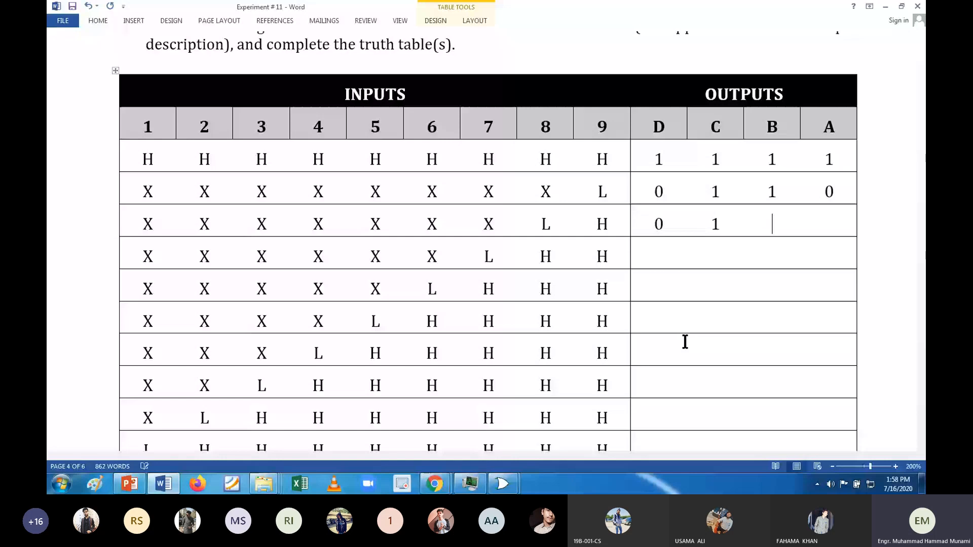
text(1)
key(Tab)
text(1)
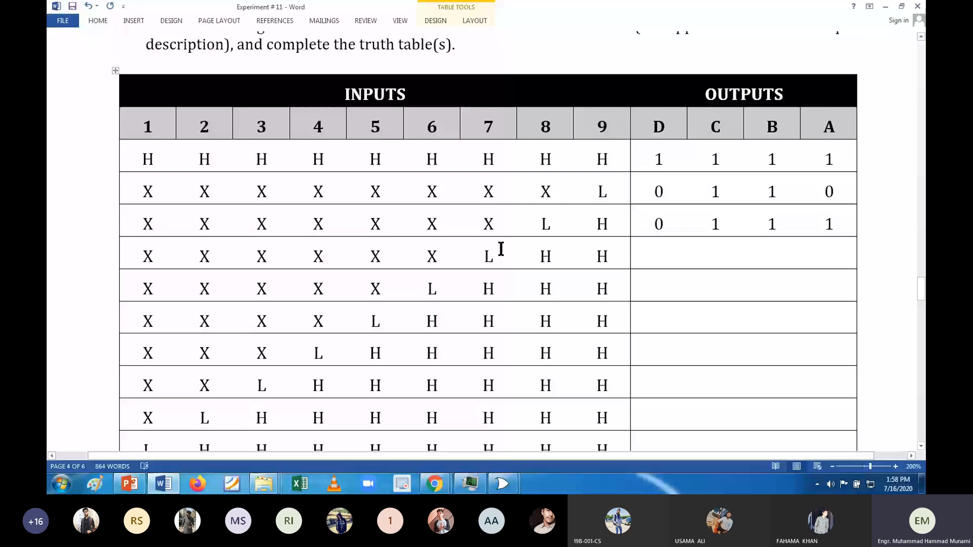
Set input 8 high in Logisim, and enter D 1, C 0, B 0, A 0 in the Word row with input 7 at L.
click(170, 486)
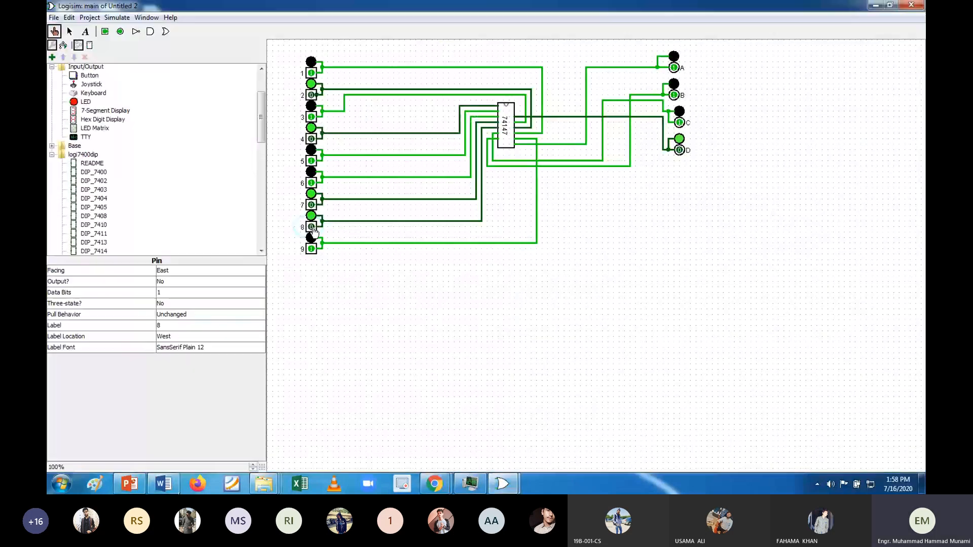
click(310, 227)
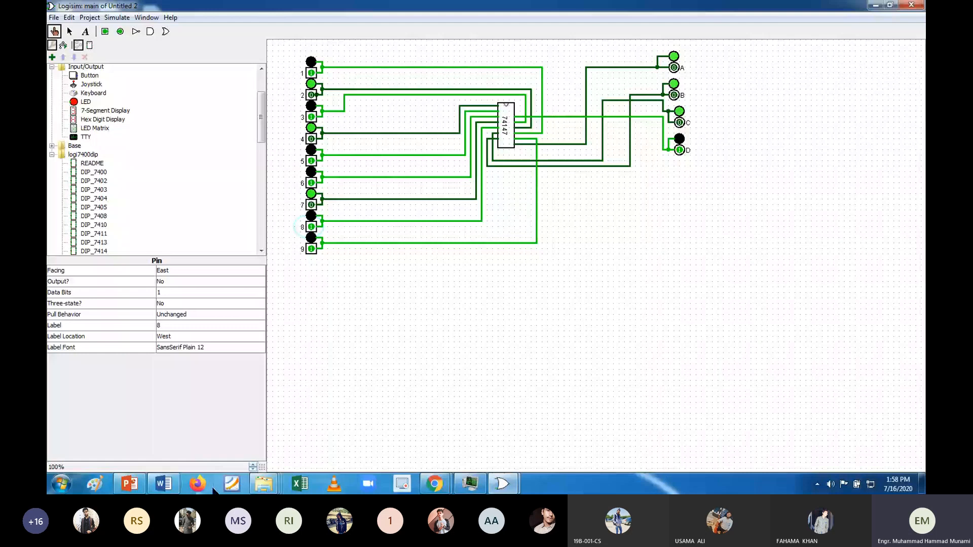
click(163, 484)
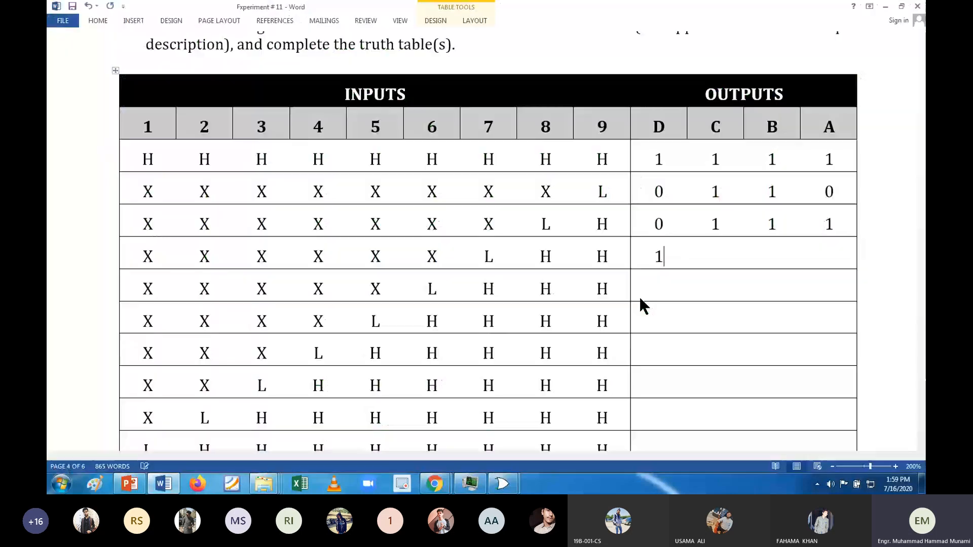
text(1)
key(Tab)
text(0)
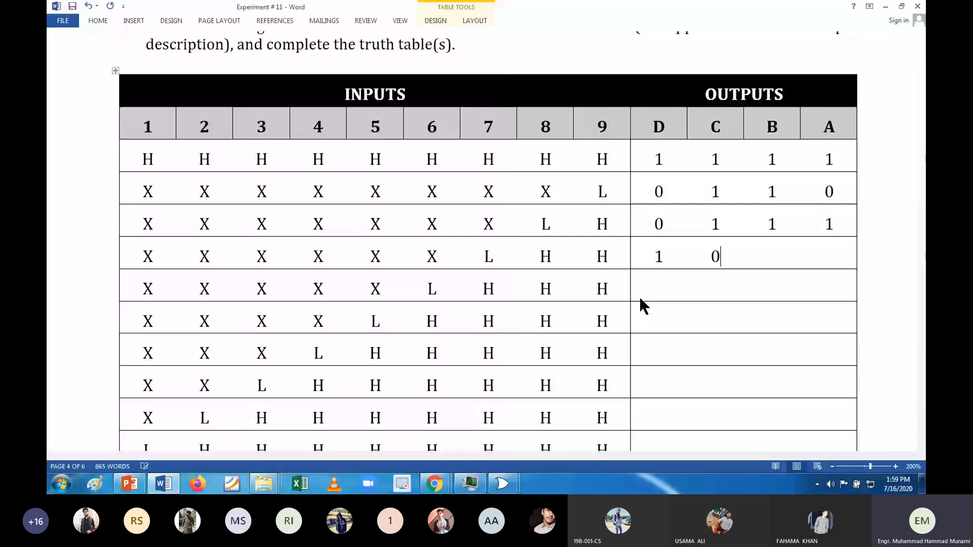
key(Tab)
text(0)
key(Tab)
text(0)
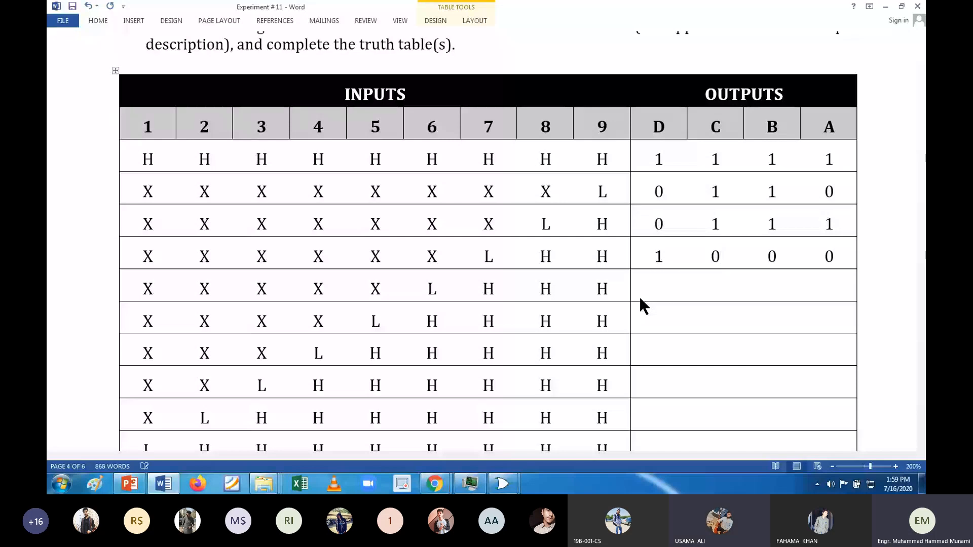
Review the 7-segment decoder truth table, highlighting the LT and BI/RBO columns and the inputs of the LT, RBI and BI/RBO function rows.
scroll(589, 263, up, 1)
scroll(589, 262, down, 2)
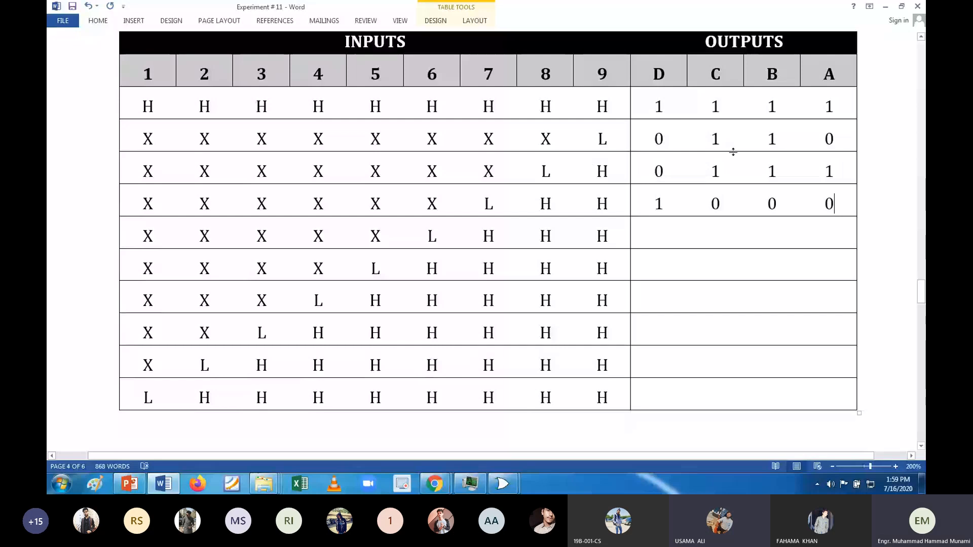
scroll(734, 152, up, 1)
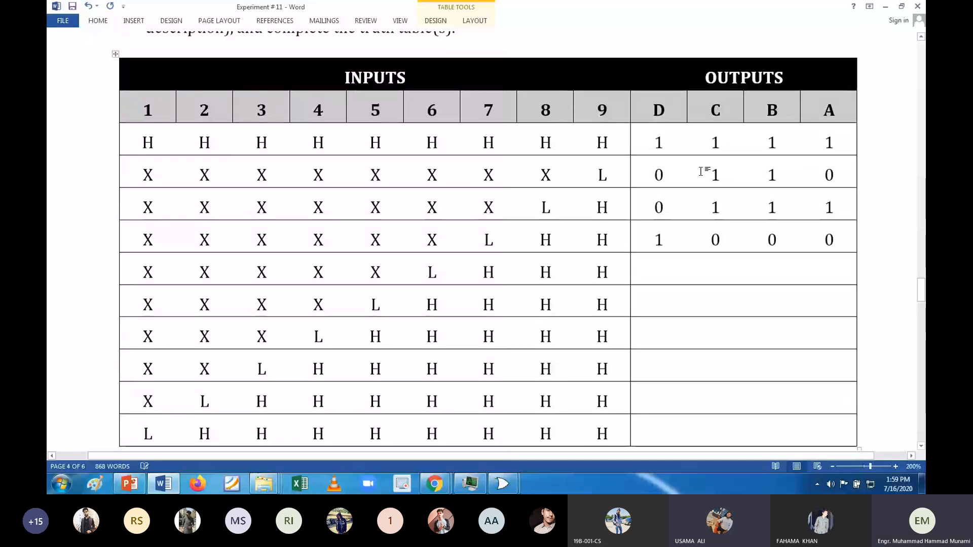
scroll(701, 171, up, 3)
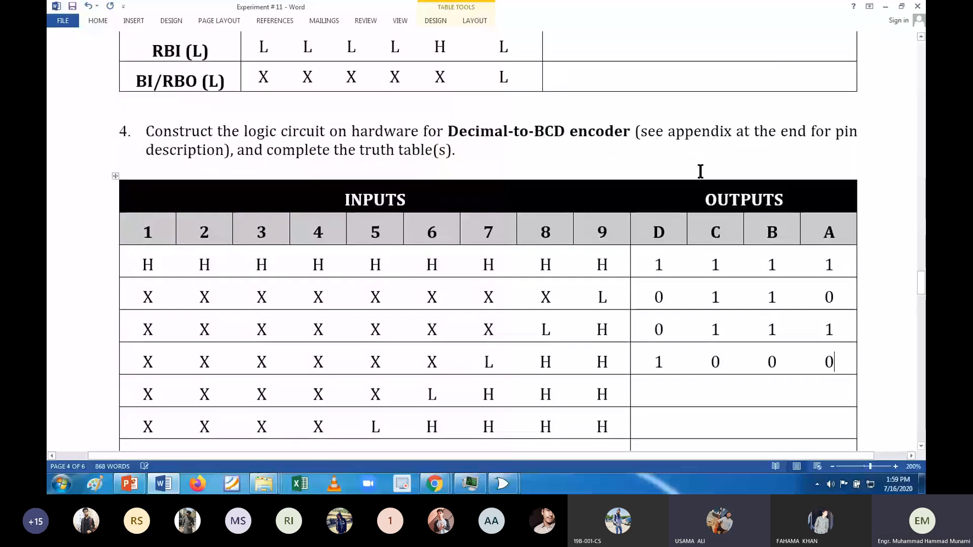
scroll(701, 171, up, 10)
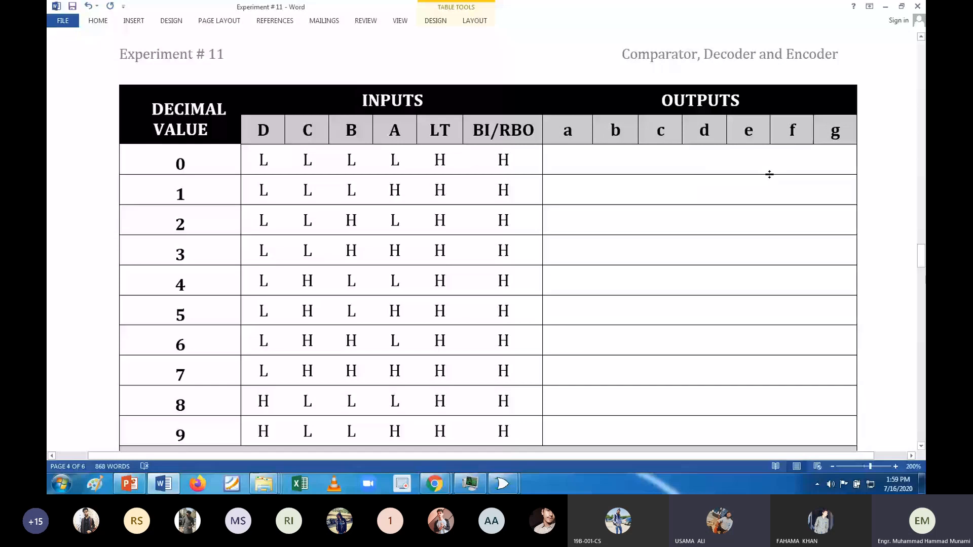
scroll(583, 154, down, 1)
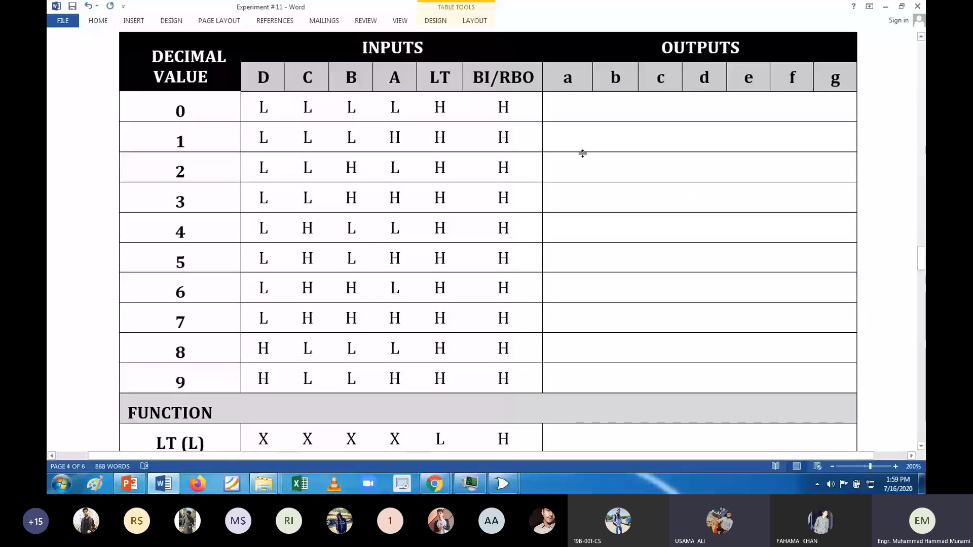
scroll(583, 153, up, 1)
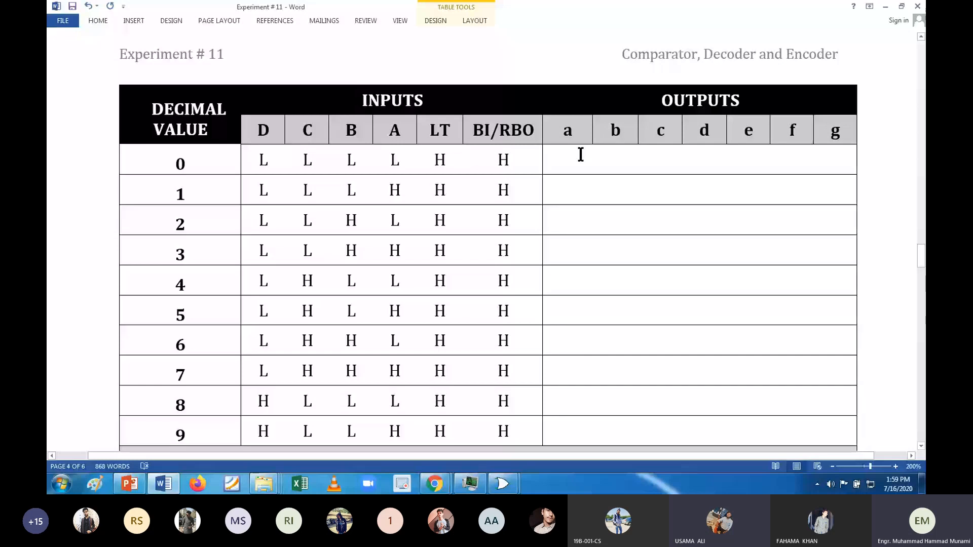
scroll(581, 155, down, 1)
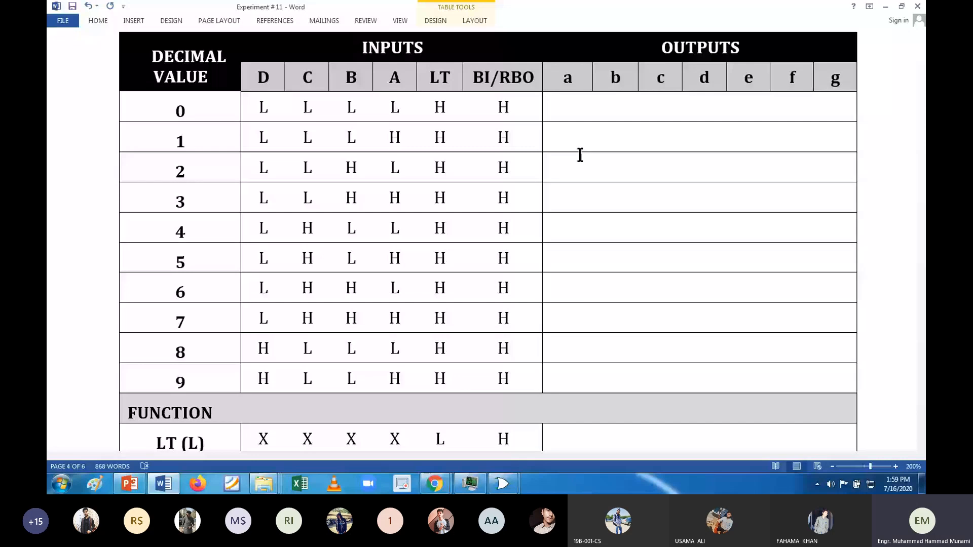
drag(430, 79, 505, 282)
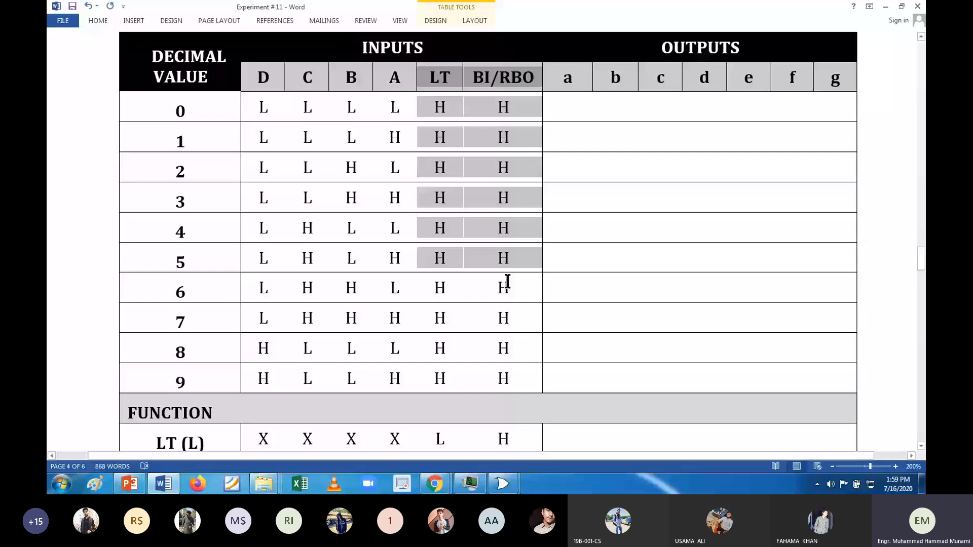
scroll(507, 281, down, 5)
drag(249, 279, 377, 343)
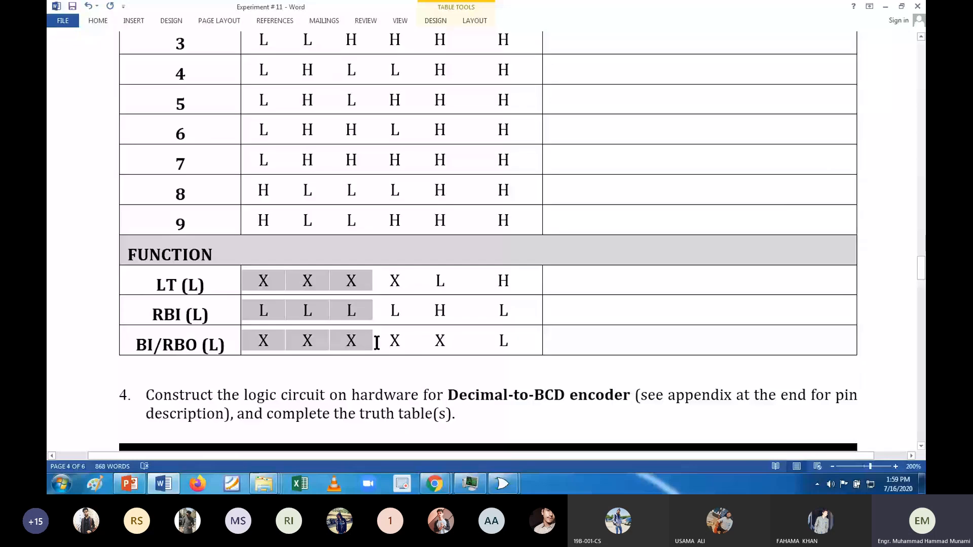
drag(377, 342, 442, 342)
scroll(442, 341, up, 4)
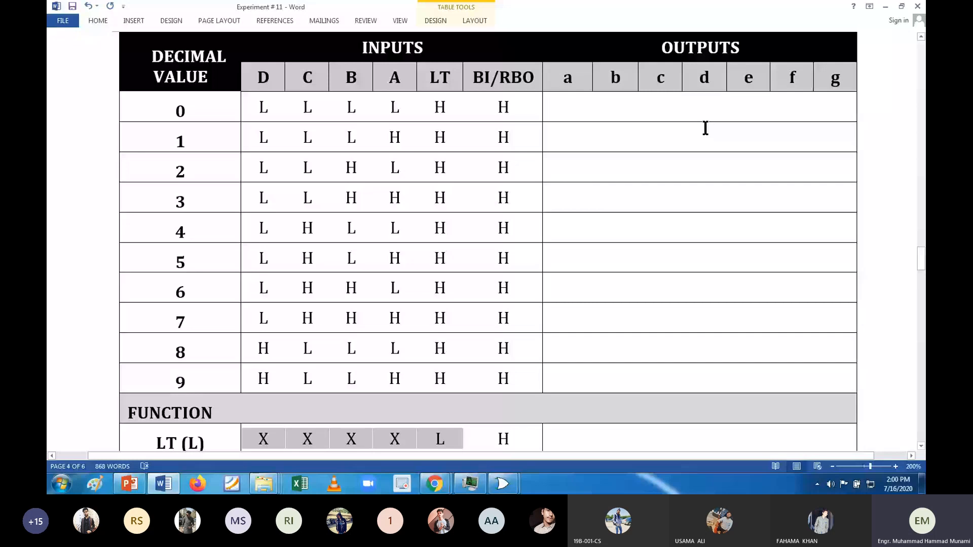
Switch to Logisim and place a 7-Segment Display in the empty area below the encoder's output pins.
key(alt+Tab)
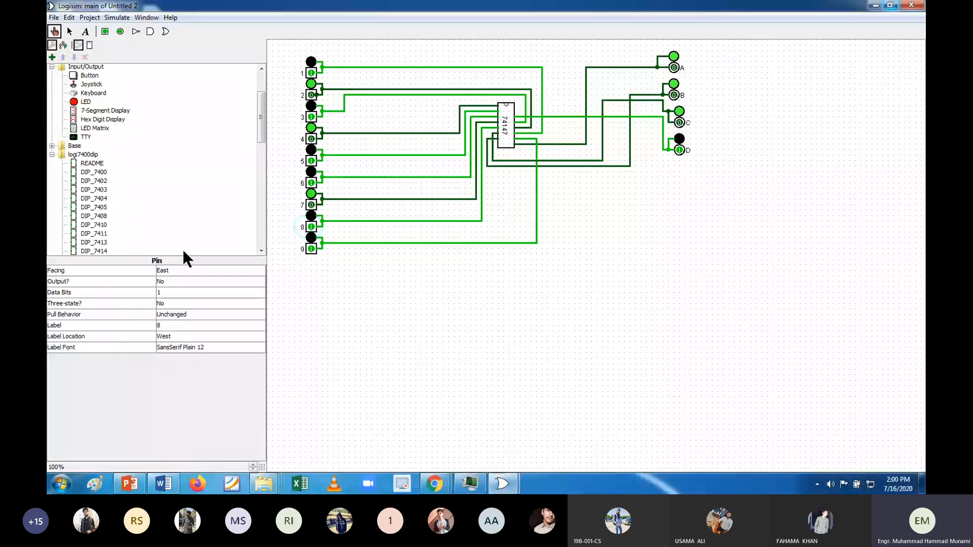
click(106, 111)
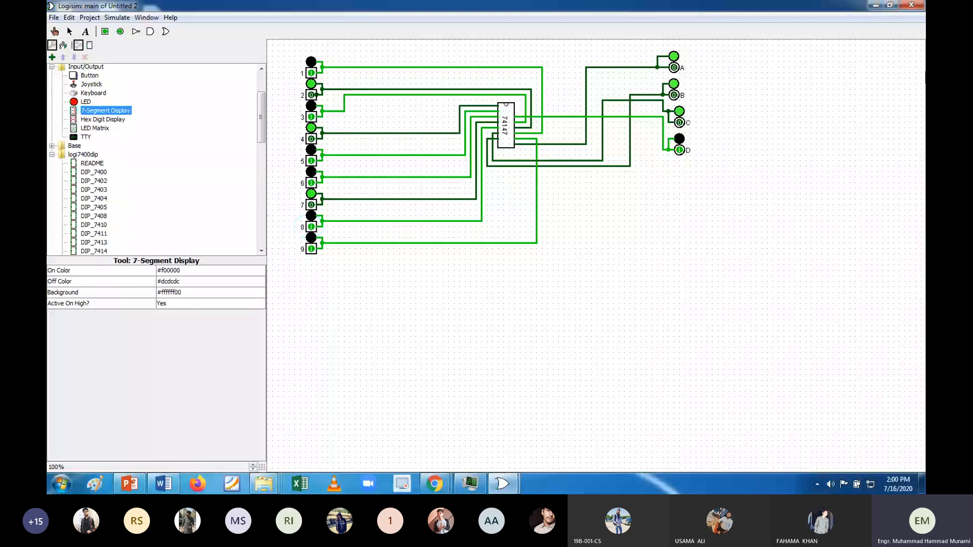
click(739, 326)
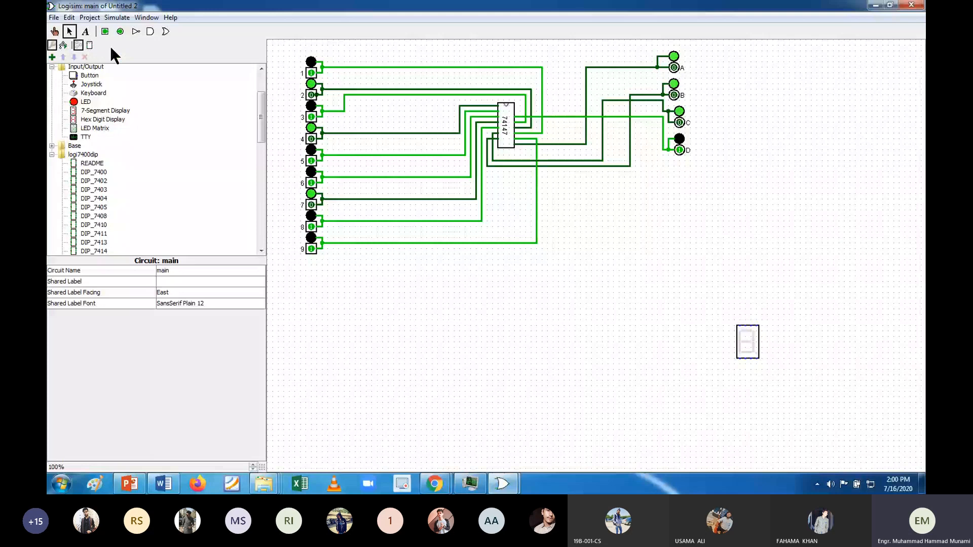
Place an input pin with a wire leading towards the 7-segment display, and set the pin to 1.
click(105, 31)
click(545, 339)
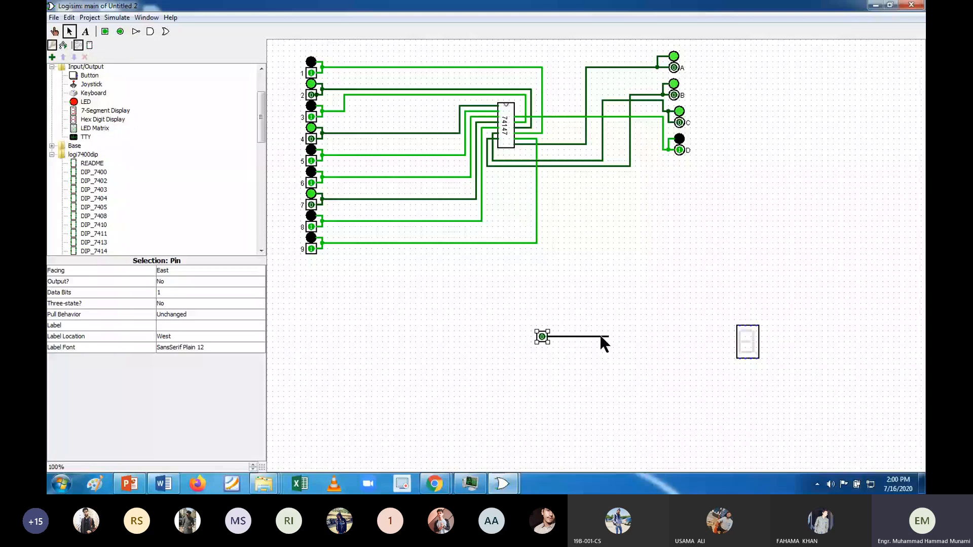
drag(601, 337, 641, 308)
click(54, 31)
click(542, 337)
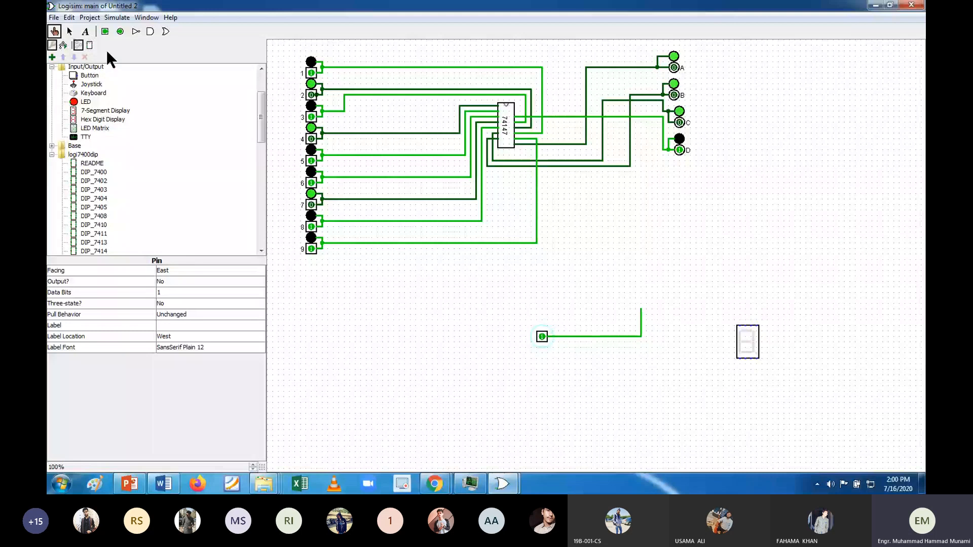
Wire the pin to the display's first three upper terminals in turn, undoing the first two connections and keeping the third.
click(69, 32)
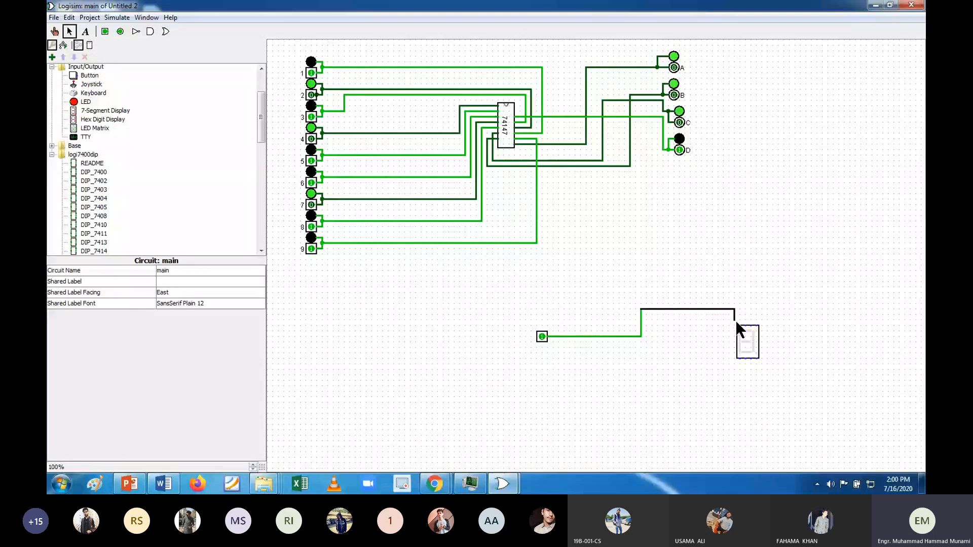
drag(736, 322, 740, 325)
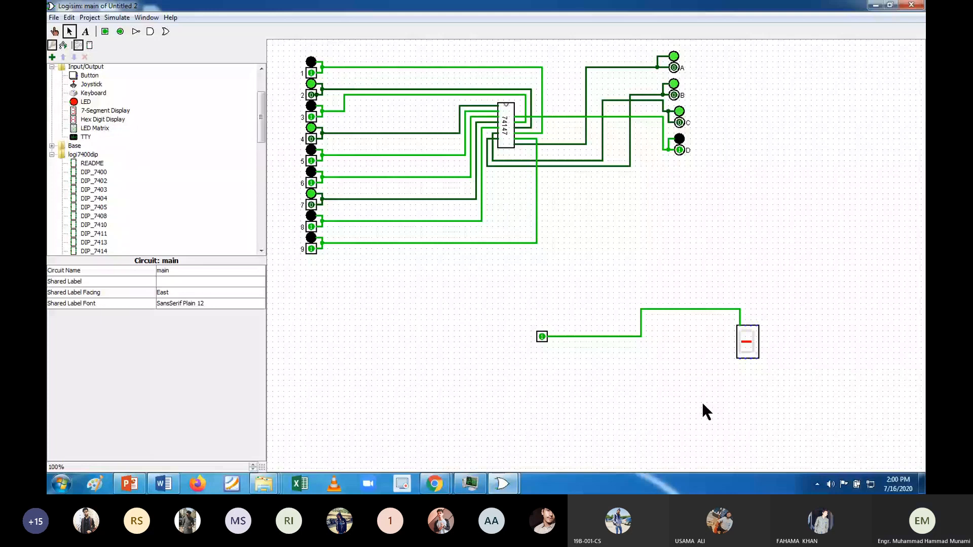
key(ctrl+z)
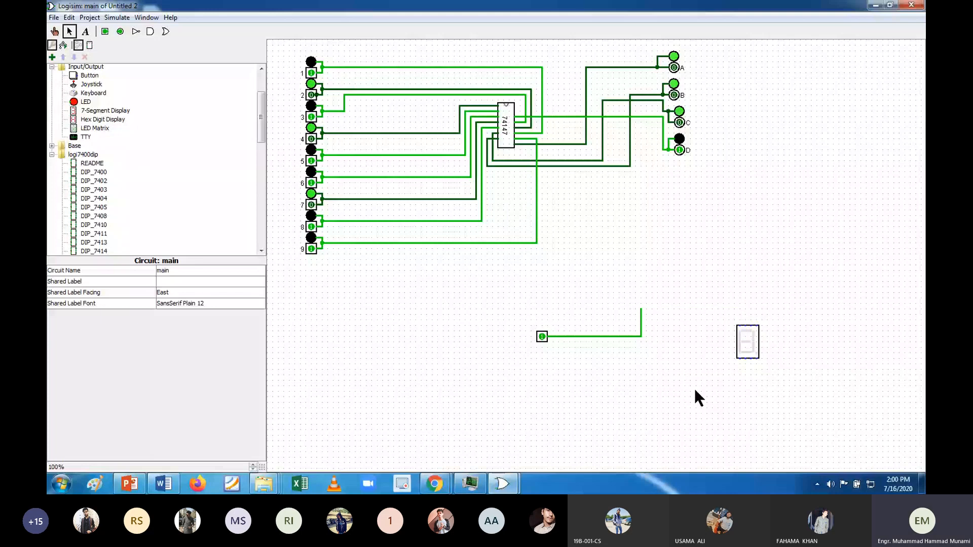
drag(641, 309, 745, 321)
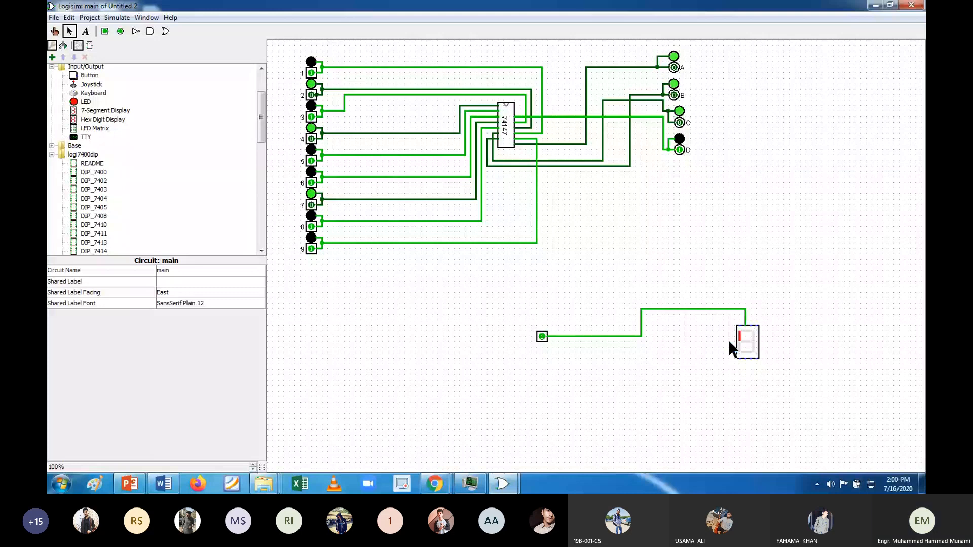
key(ctrl+z)
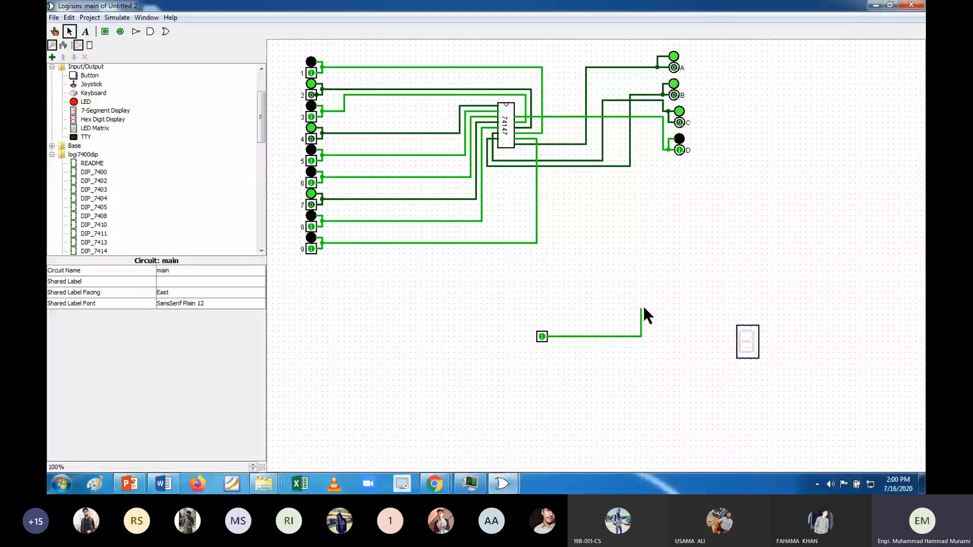
drag(641, 308, 751, 324)
Show the YouTube video on designing a BCD to 7-Segment Decoder in Chrome and return to Logisim.
click(441, 485)
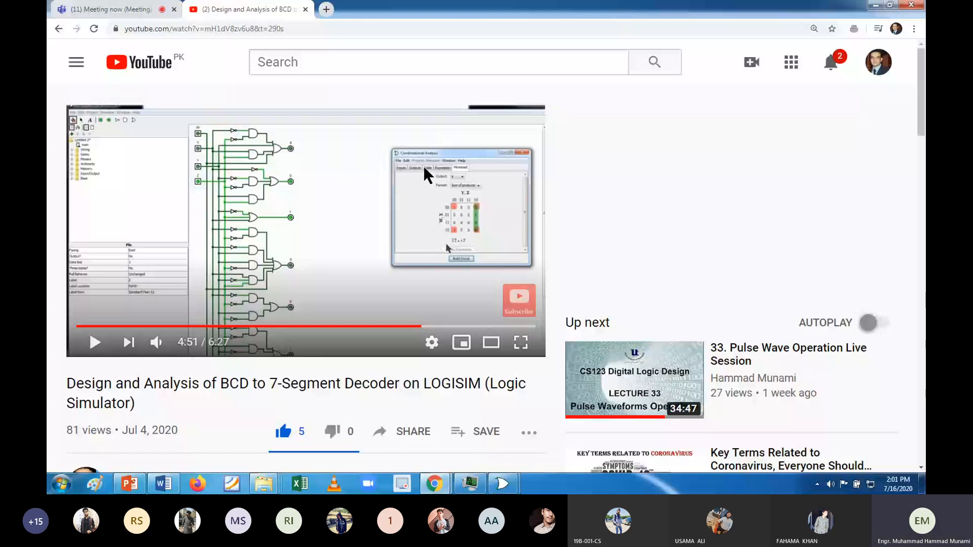
key(alt+Tab)
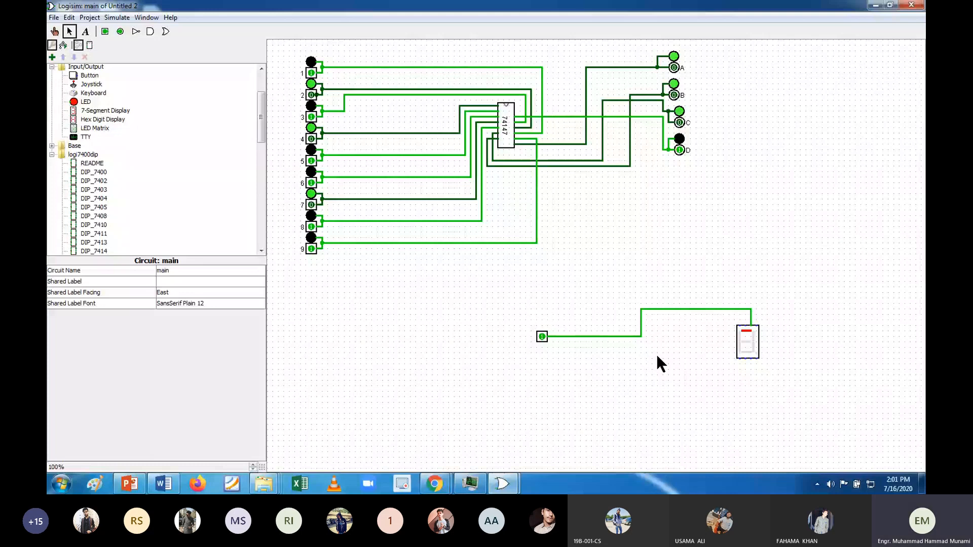
Minimize Logisim and bring up the Microsoft Teams meeting in Chrome.
click(875, 5)
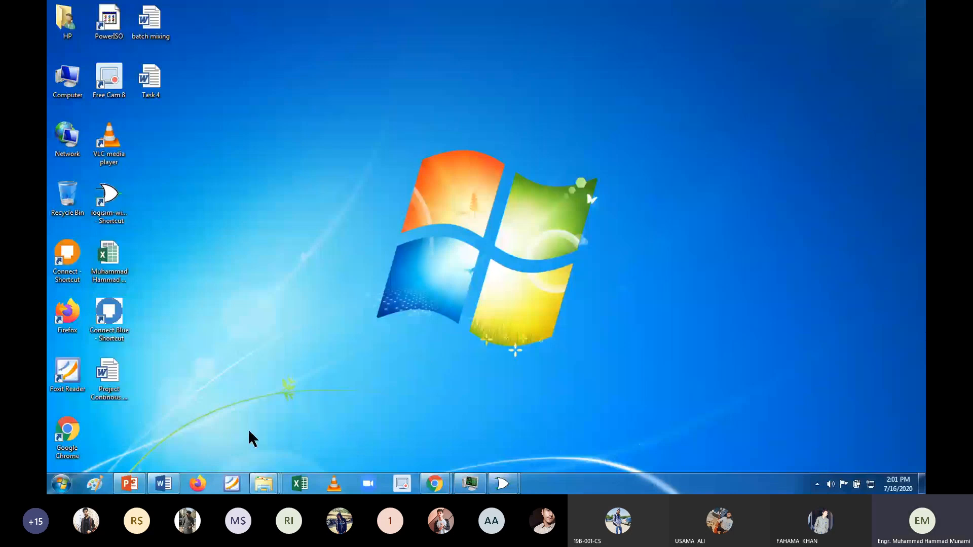
click(435, 484)
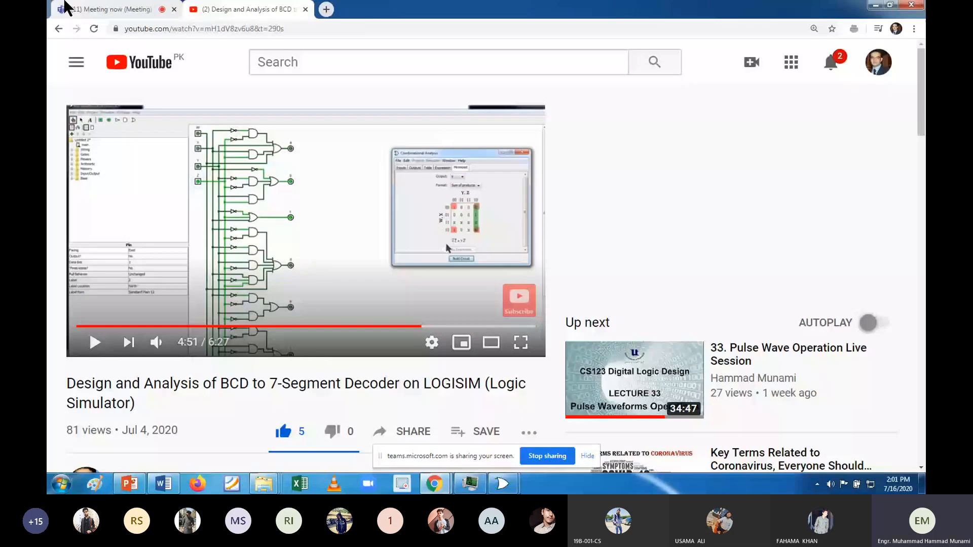
click(80, 3)
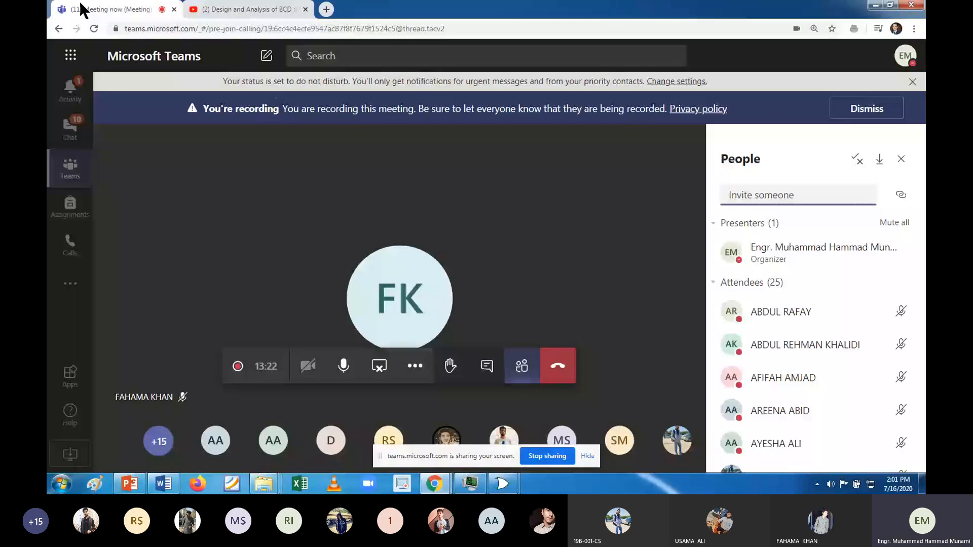